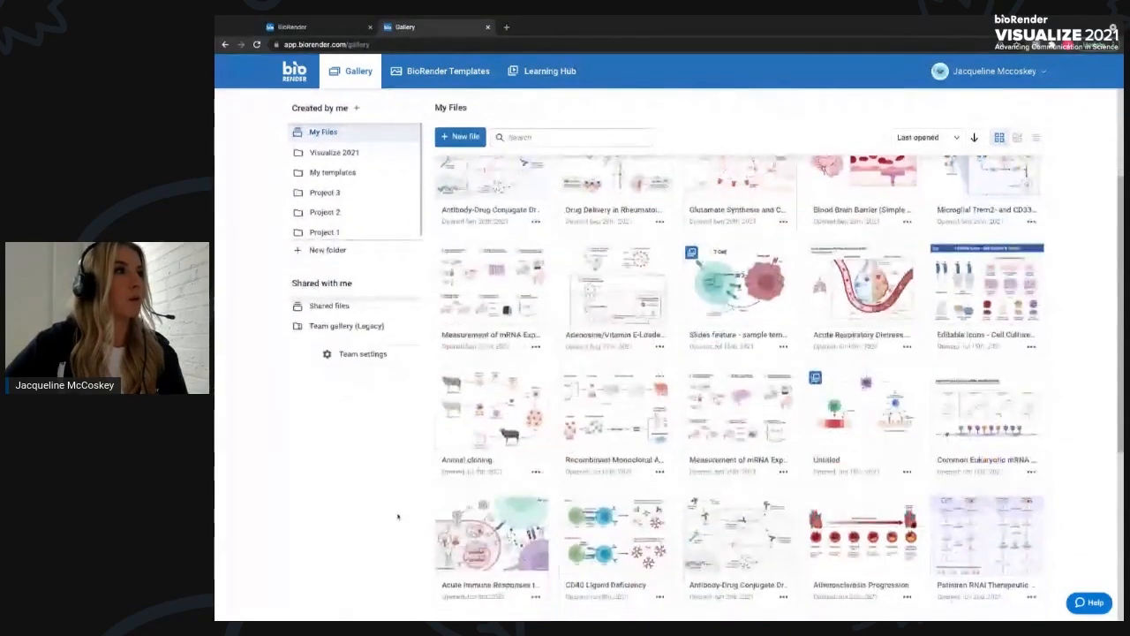
- Open the full library of BioRender templates from the gallery
scroll(398, 499, up, 3)
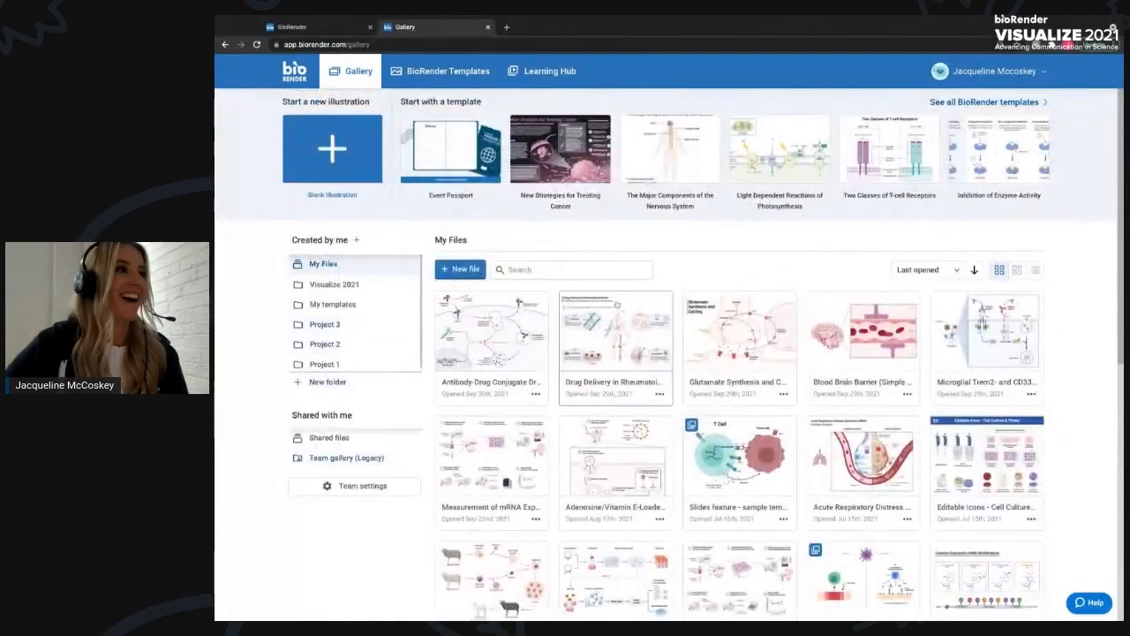
scroll(466, 521, down, 1)
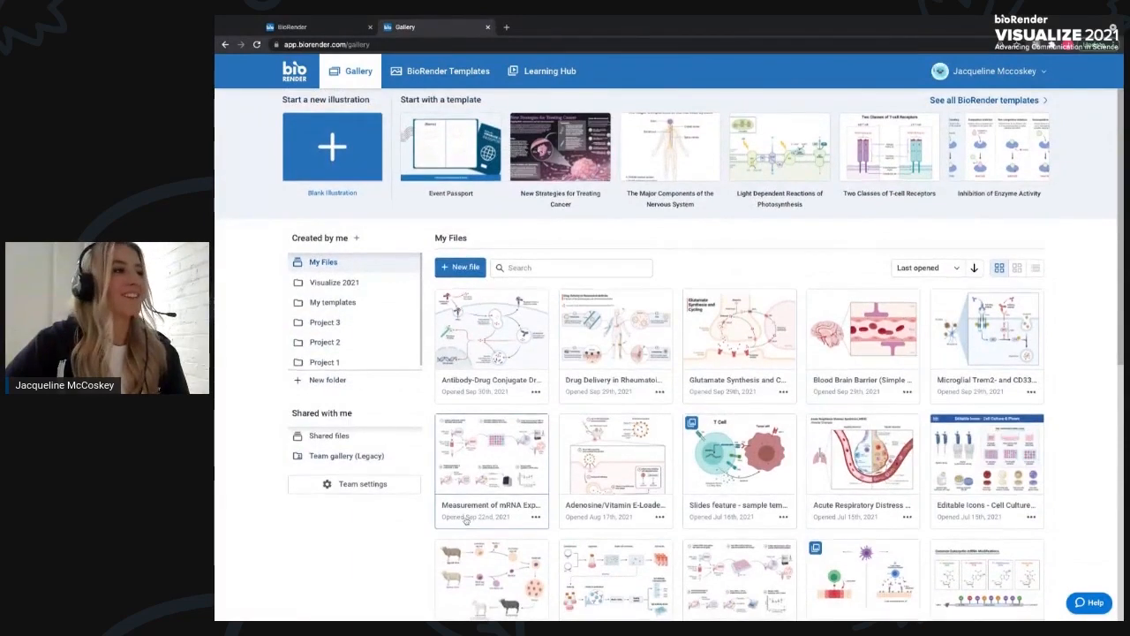
scroll(466, 521, down, 3)
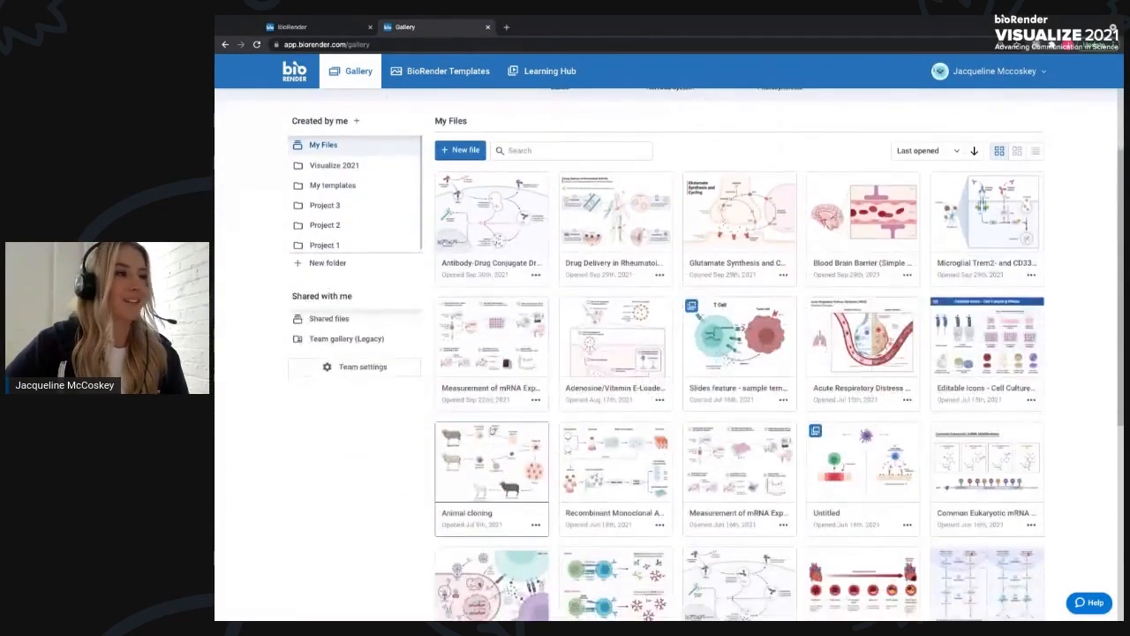
scroll(484, 430, down, 1)
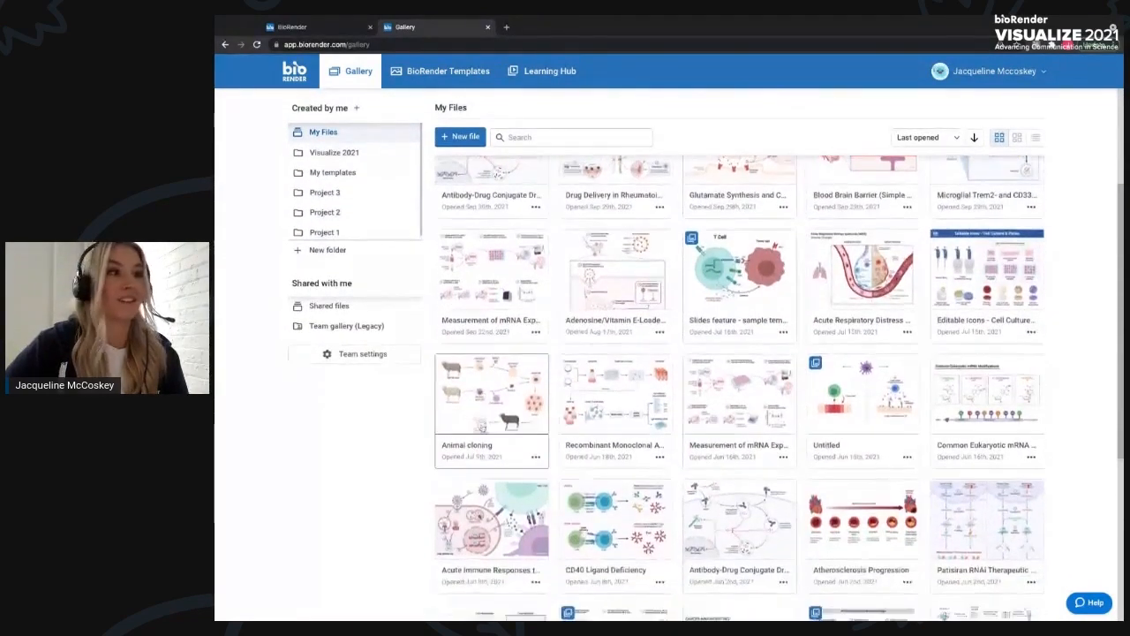
scroll(484, 429, up, 3)
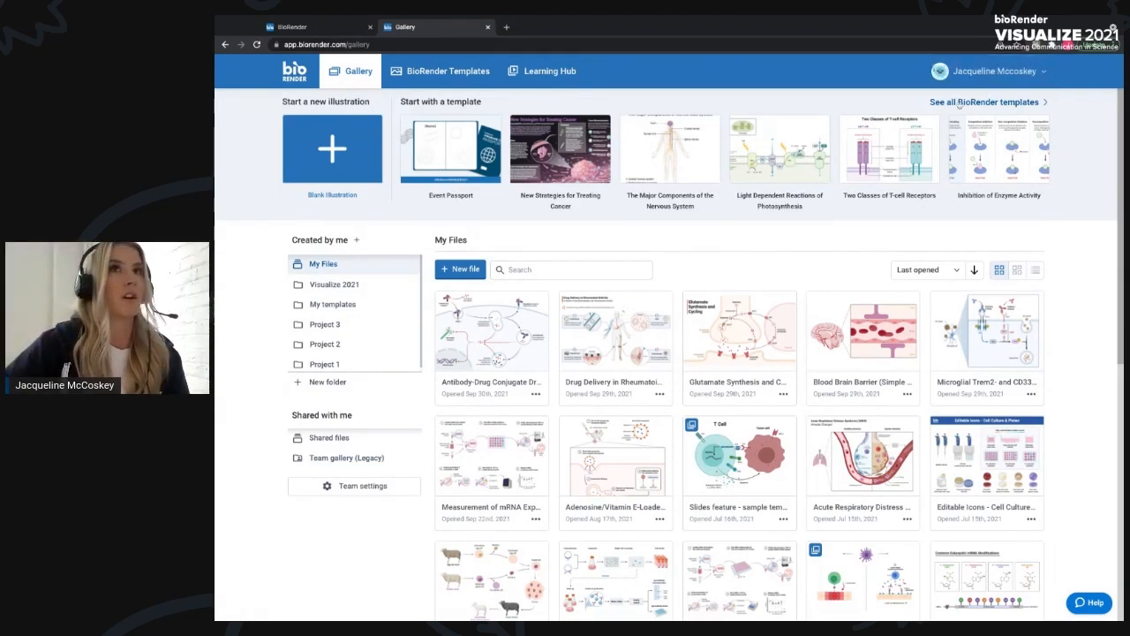
click(959, 103)
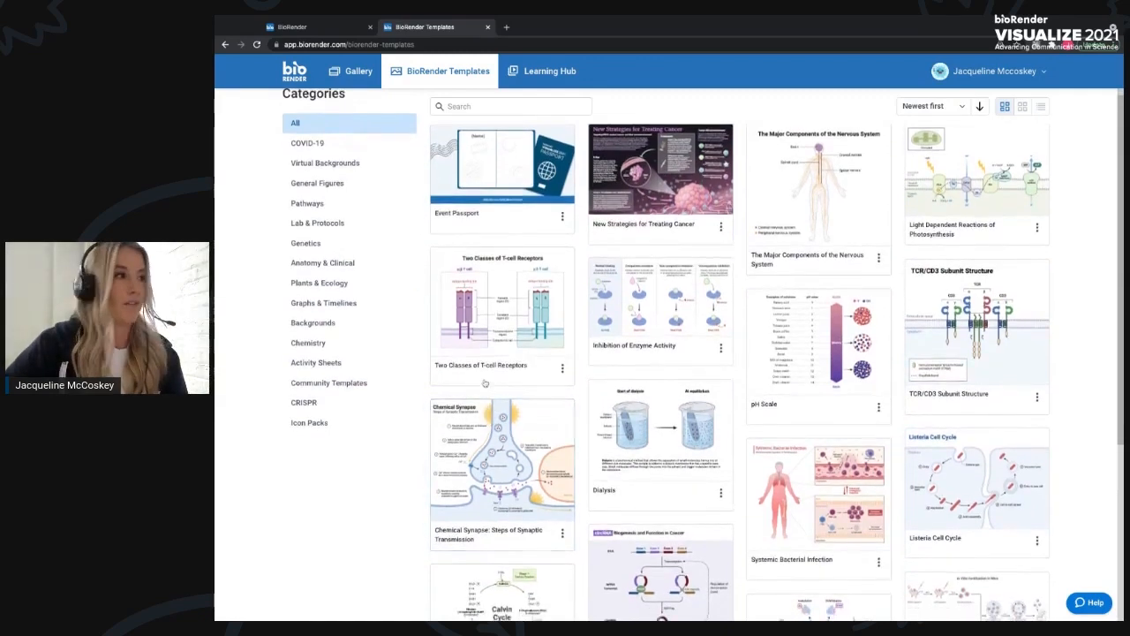
- Browse through all the templates in the library
scroll(501, 326, down, 1)
scroll(475, 451, down, 2)
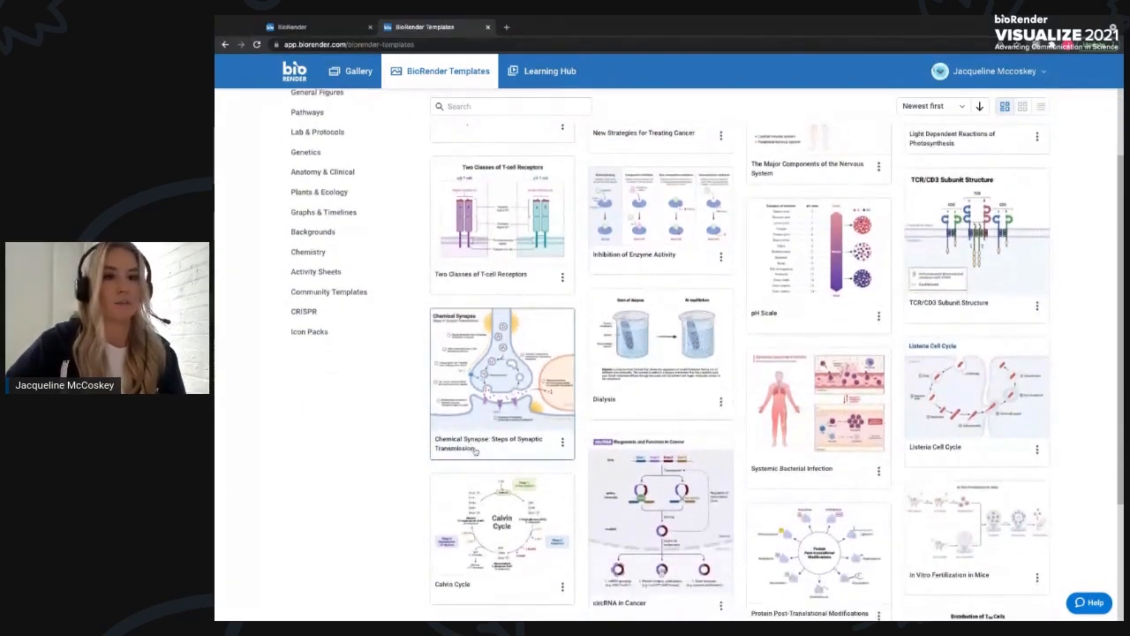
scroll(441, 447, down, 1)
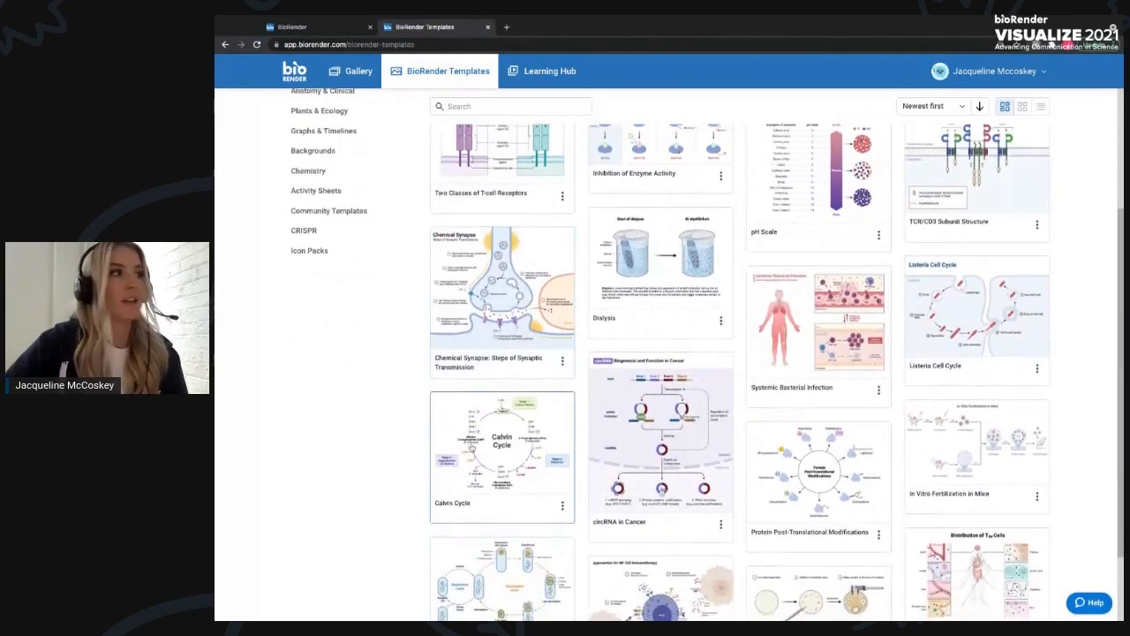
scroll(418, 445, down, 2)
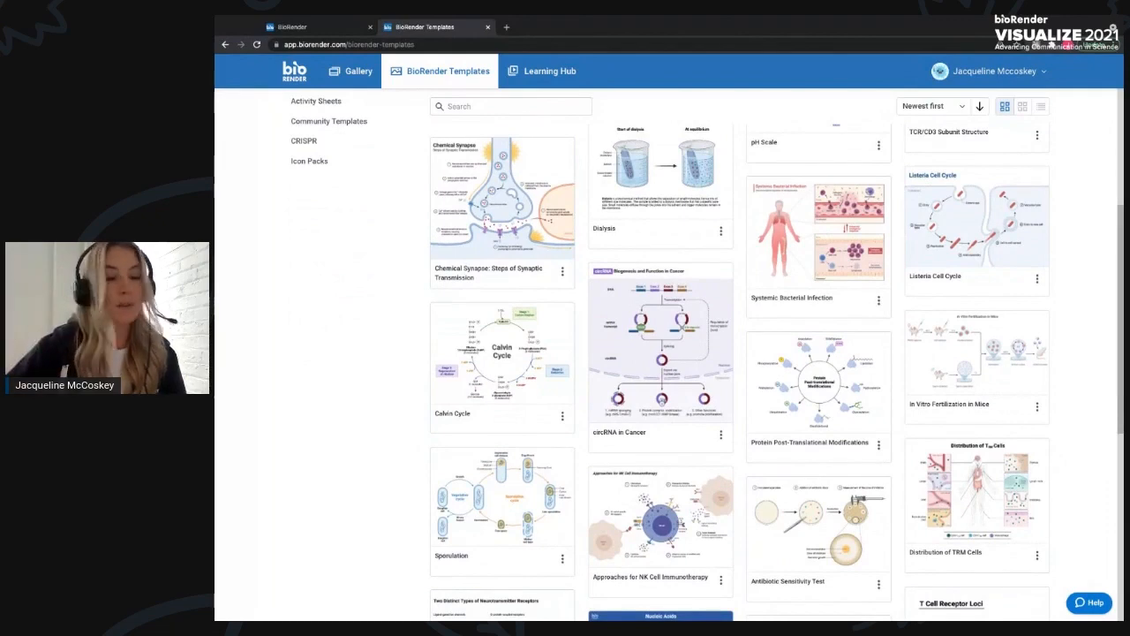
scroll(414, 388, down, 3)
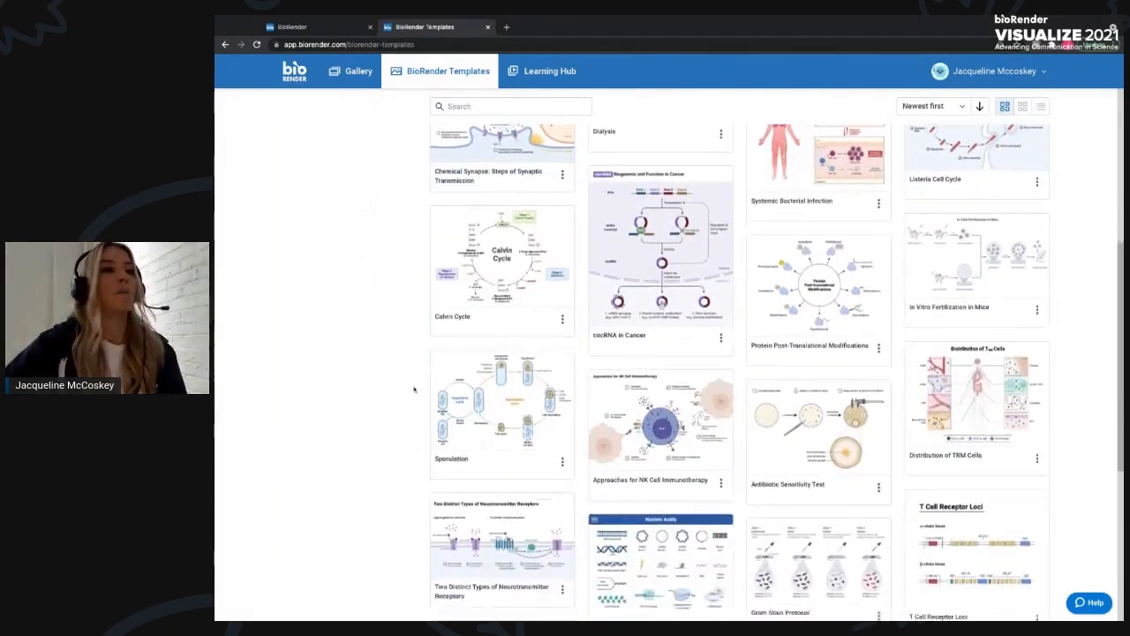
scroll(414, 388, down, 3)
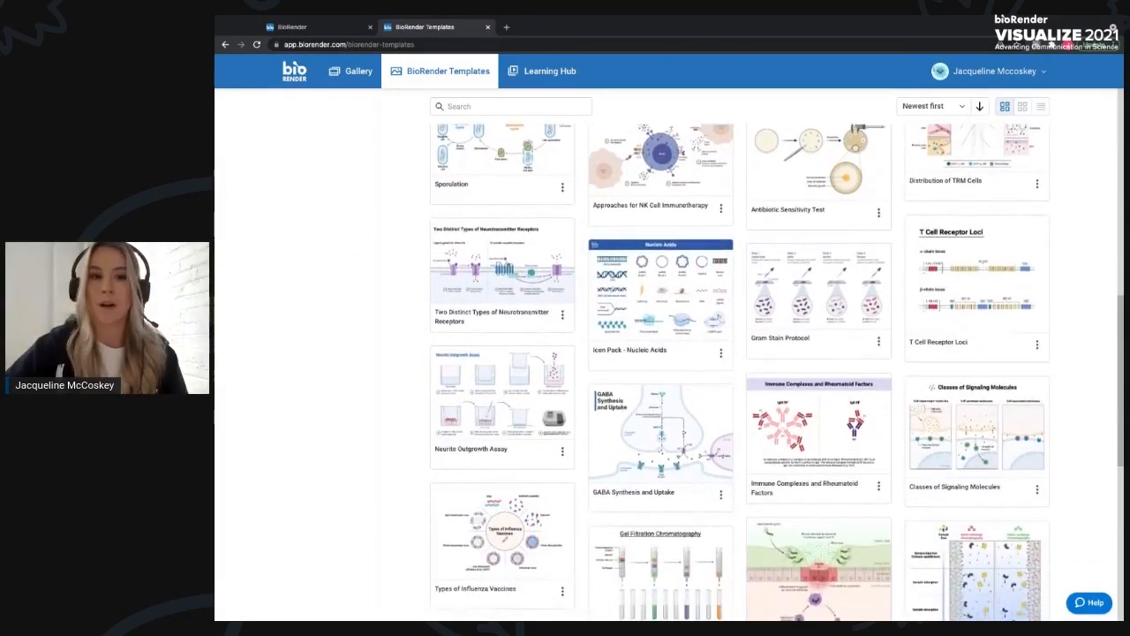
scroll(468, 327, down, 3)
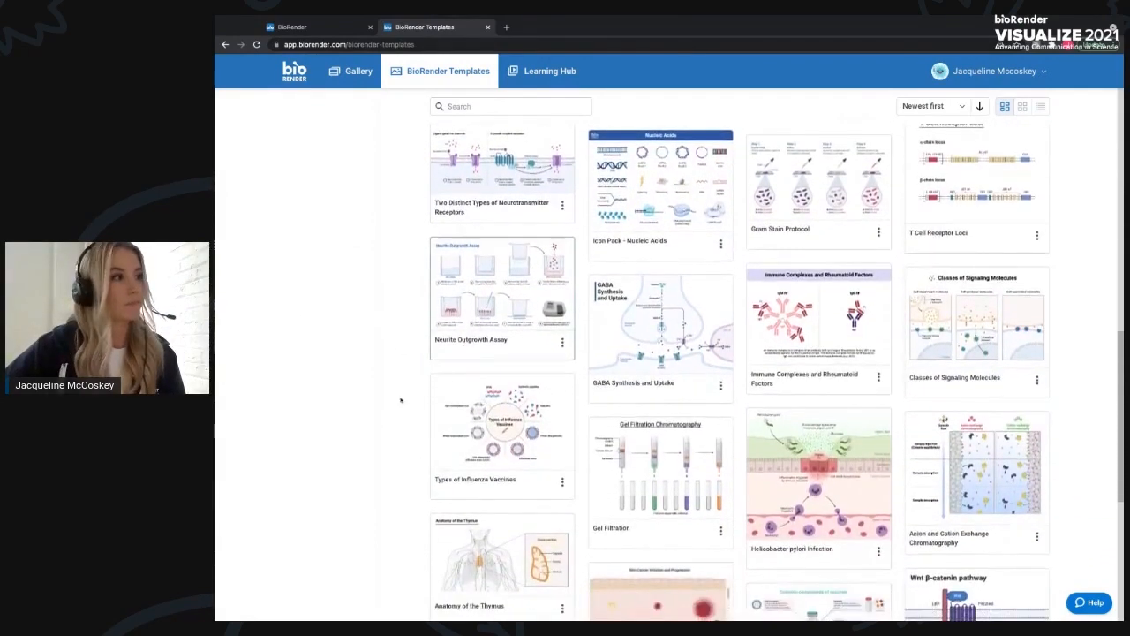
scroll(374, 421, down, 3)
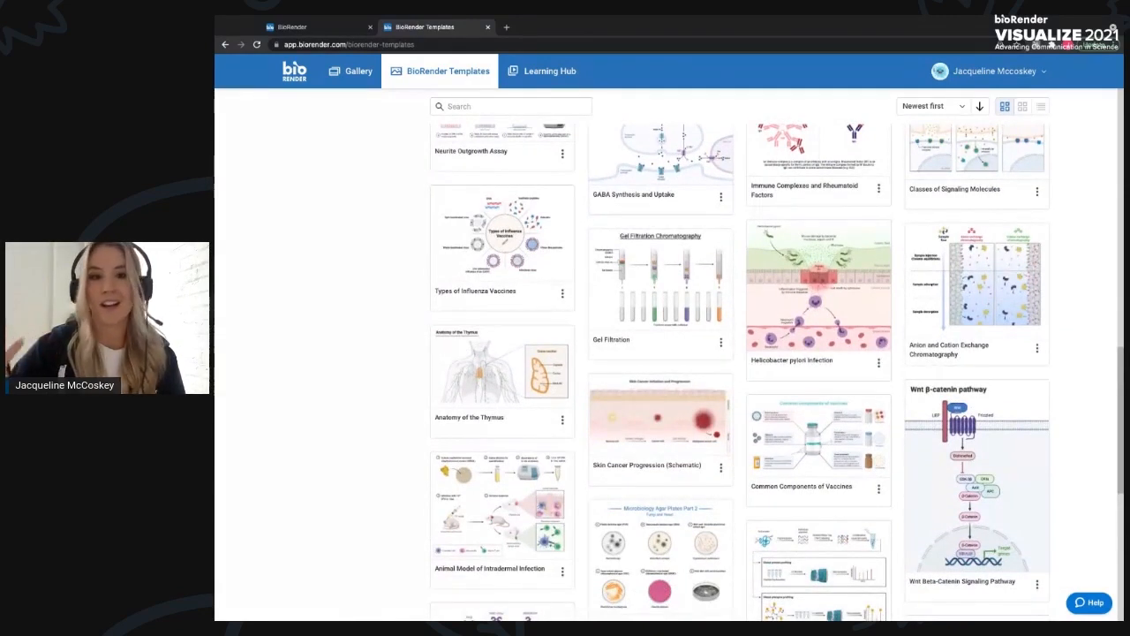
scroll(742, 360, down, 1)
scroll(741, 361, down, 1)
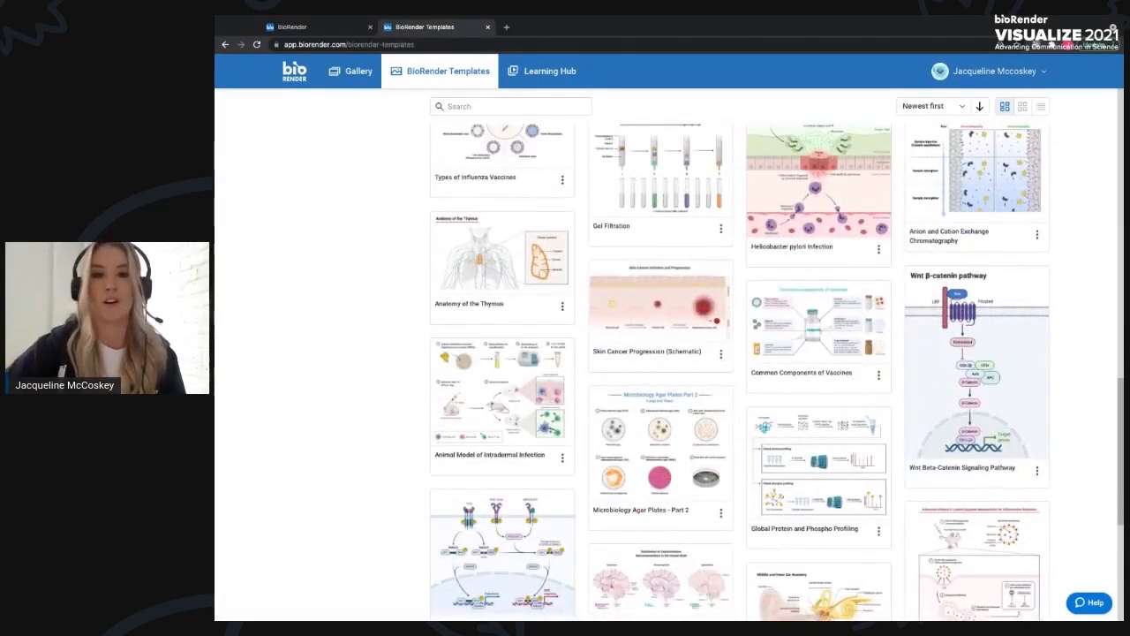
scroll(632, 372, down, 2)
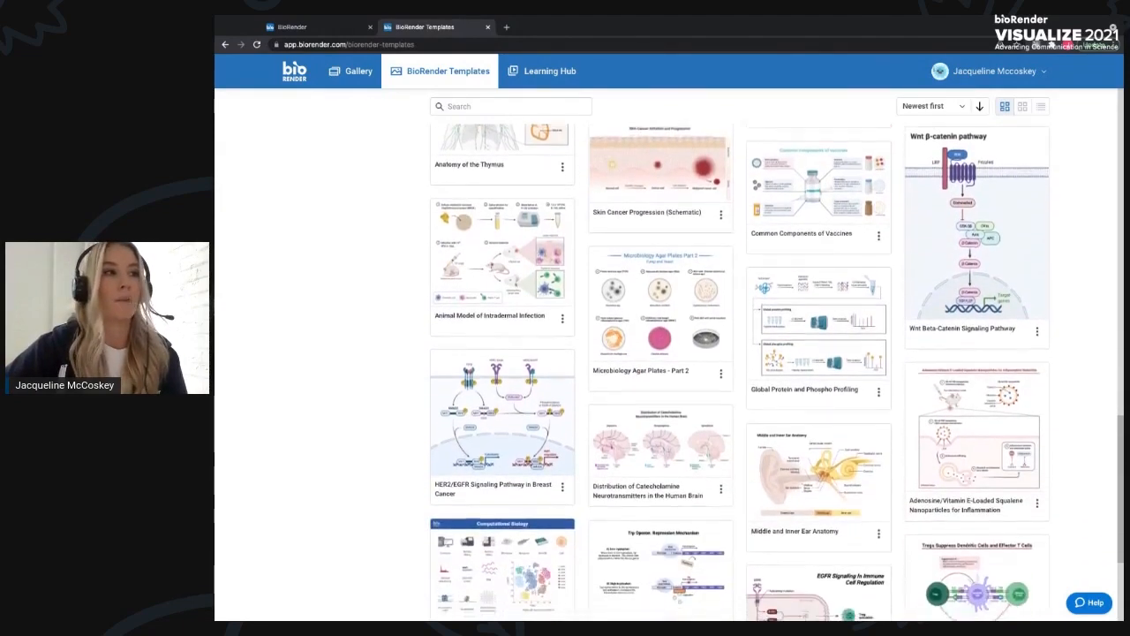
scroll(632, 372, down, 2)
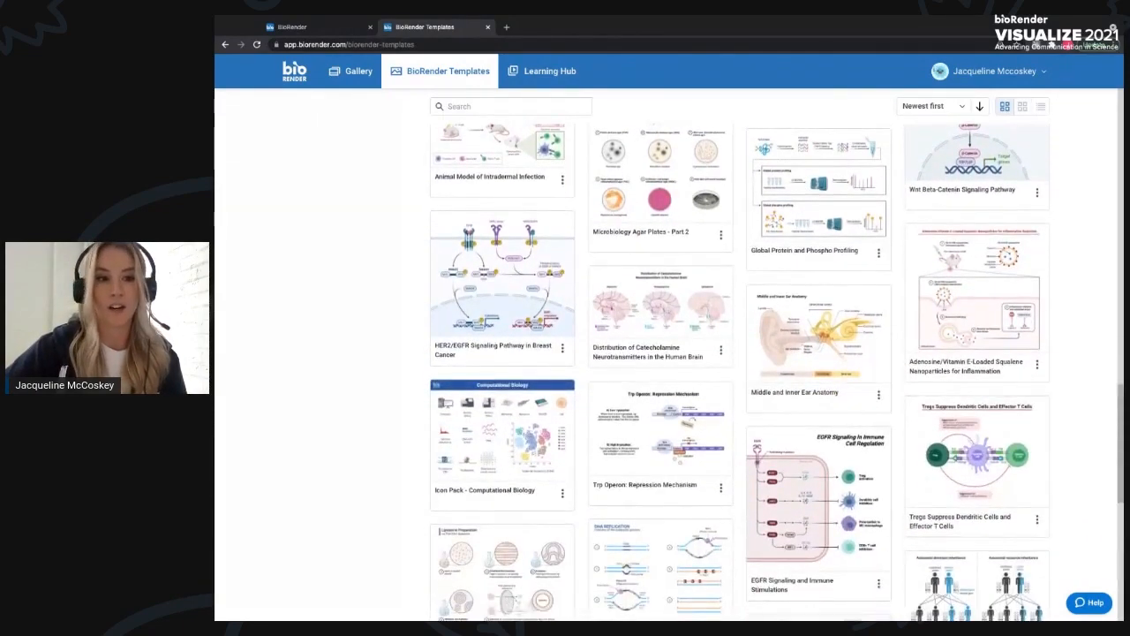
scroll(632, 371, down, 2)
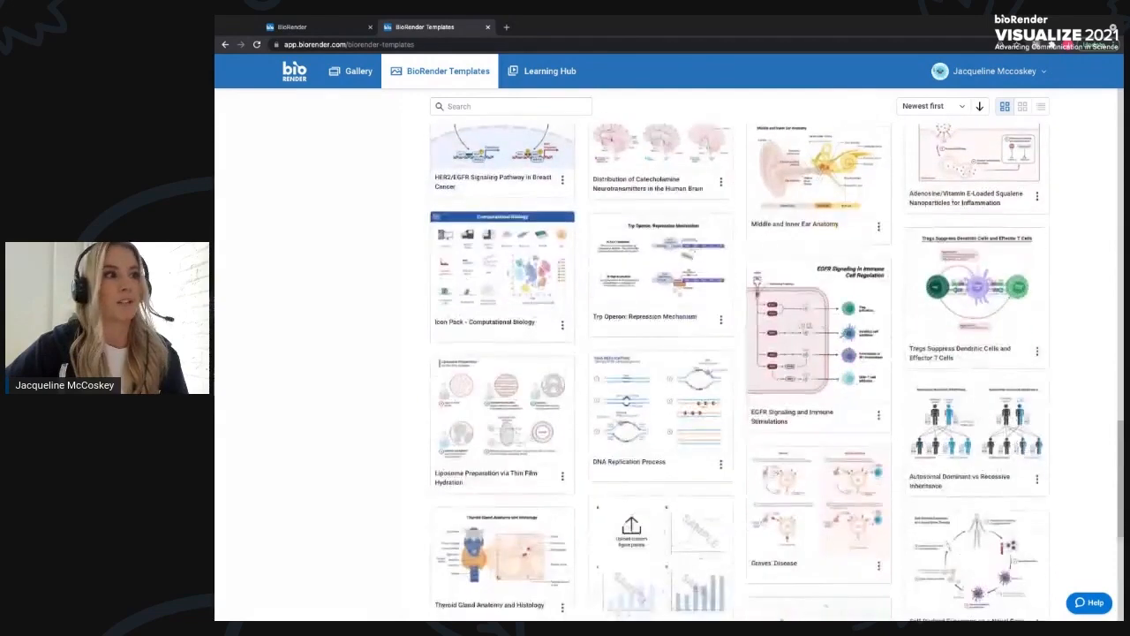
scroll(633, 371, down, 1)
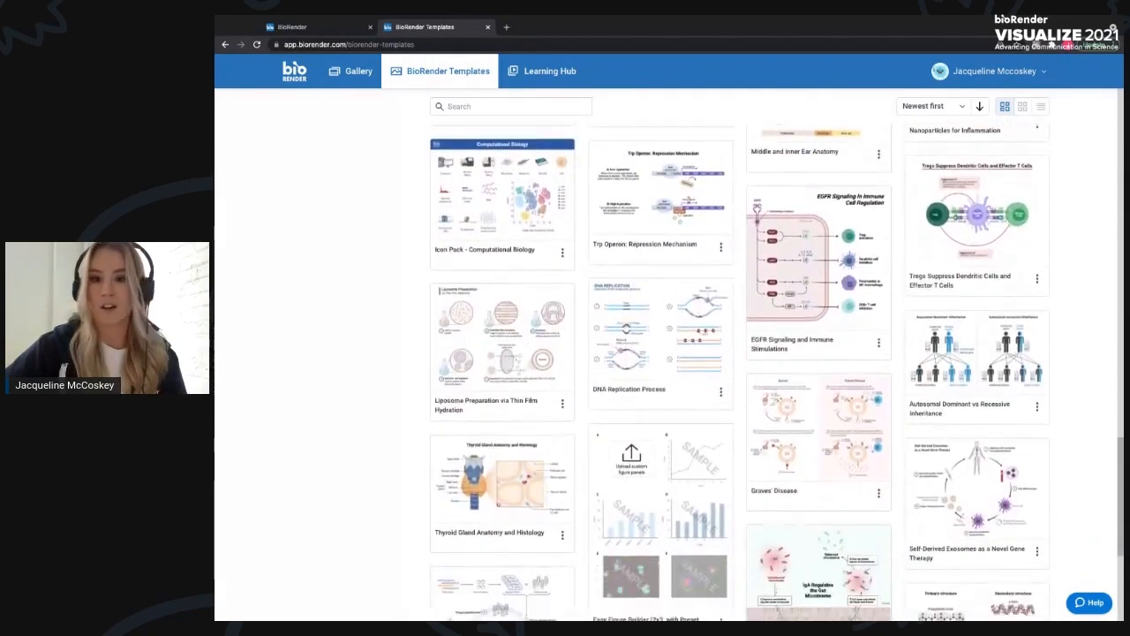
scroll(632, 372, down, 1)
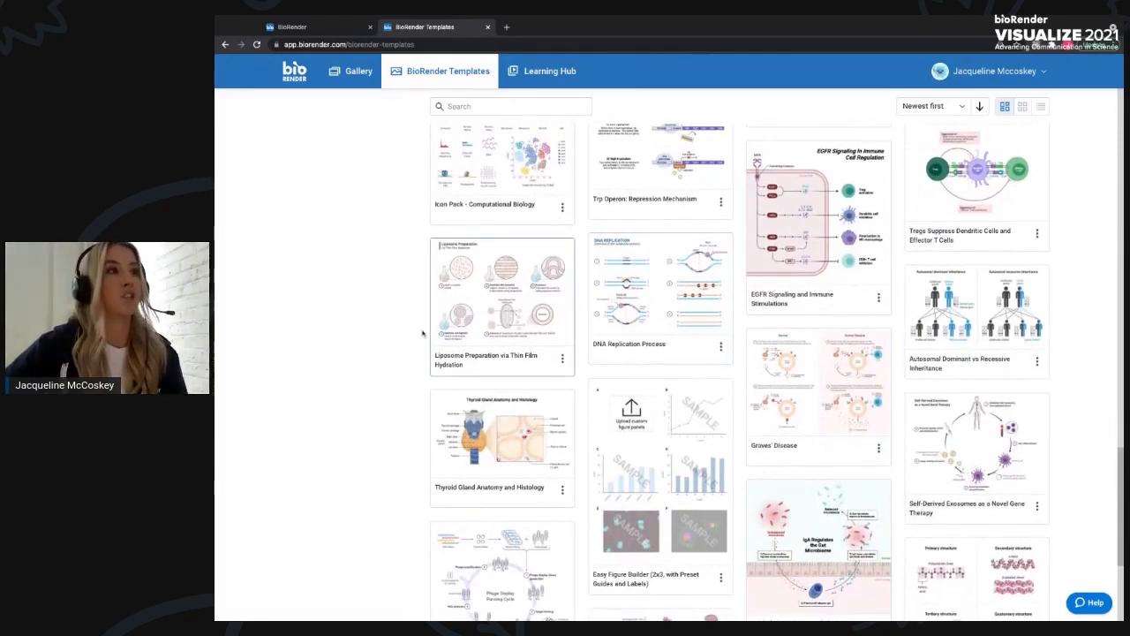
scroll(428, 337, down, 3)
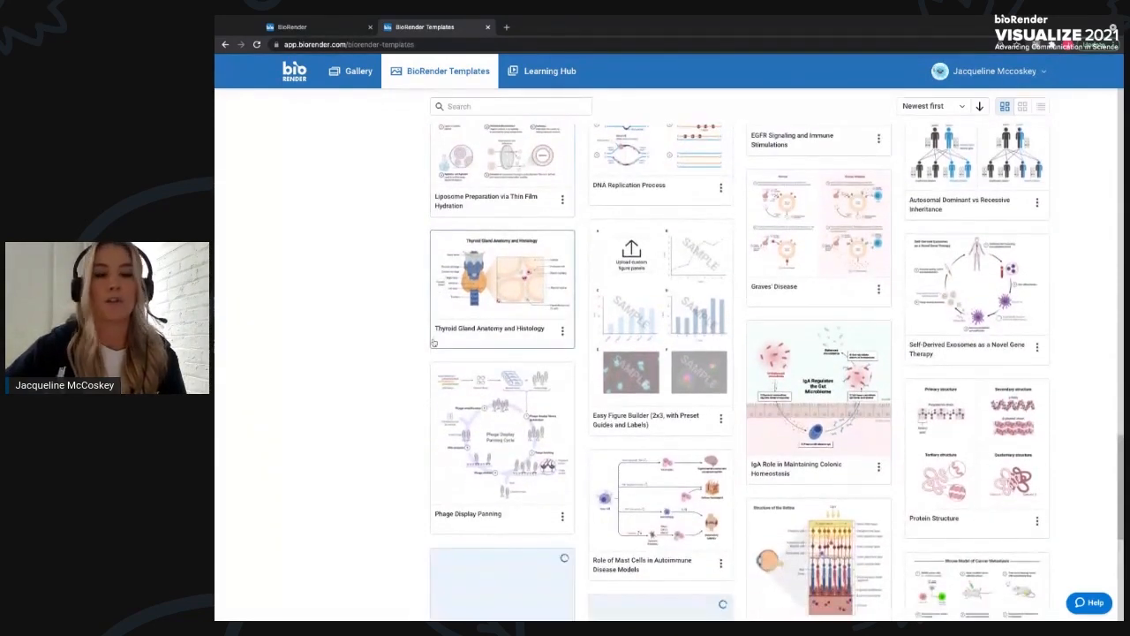
scroll(433, 343, up, 6)
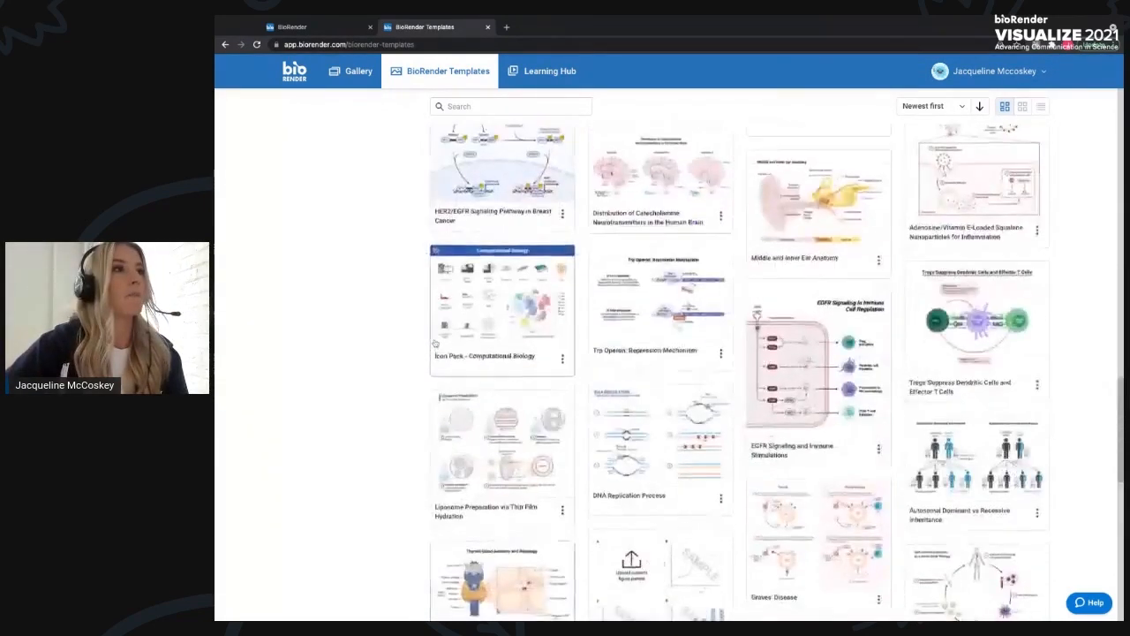
scroll(435, 343, up, 10)
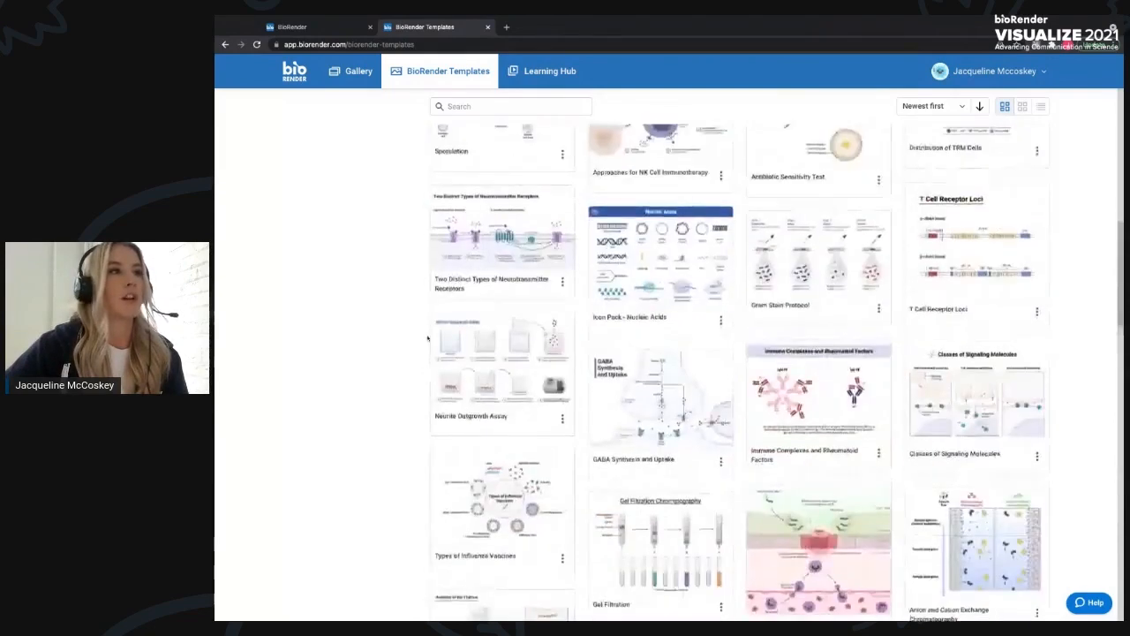
scroll(428, 338, up, 10)
scroll(431, 112, up, 1)
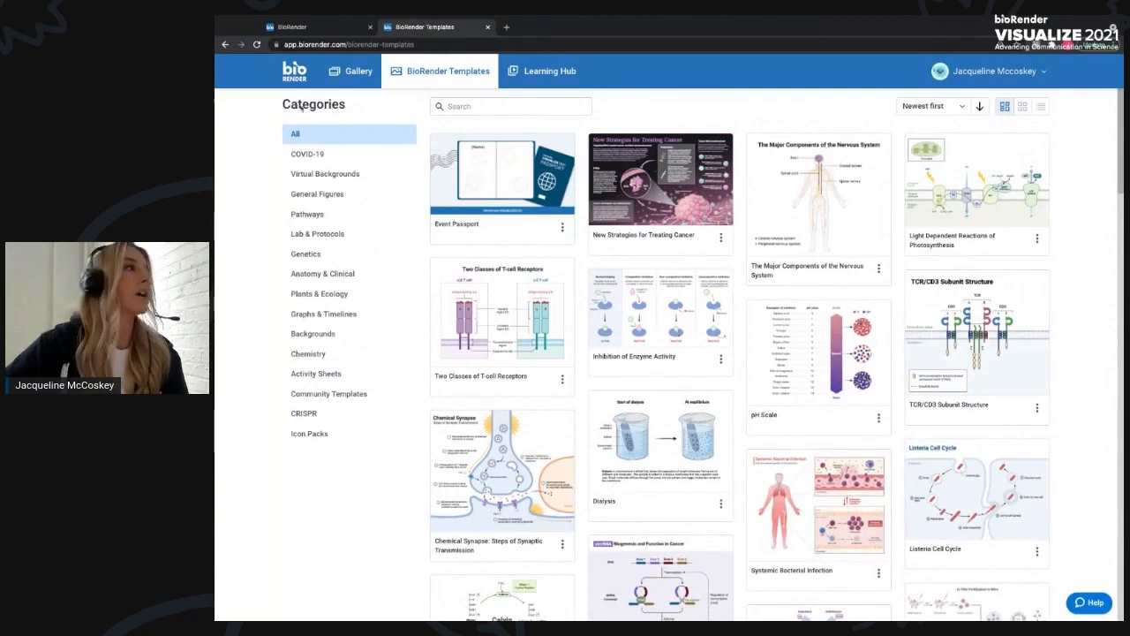
- Filter the templates to the Pathways category and browse them
click(326, 217)
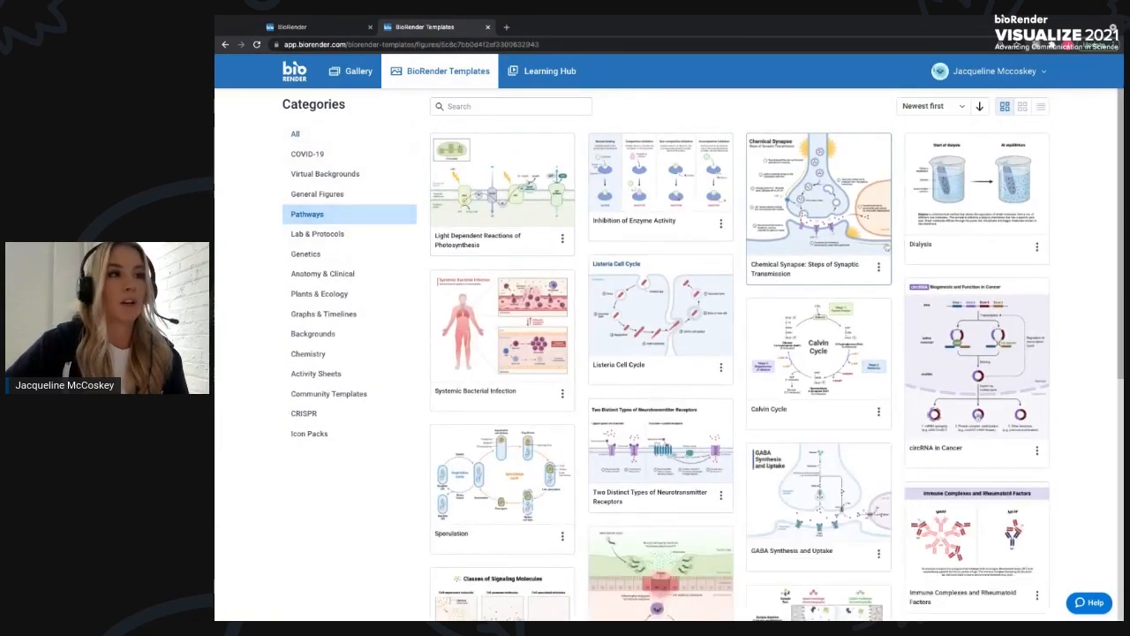
scroll(529, 353, down, 1)
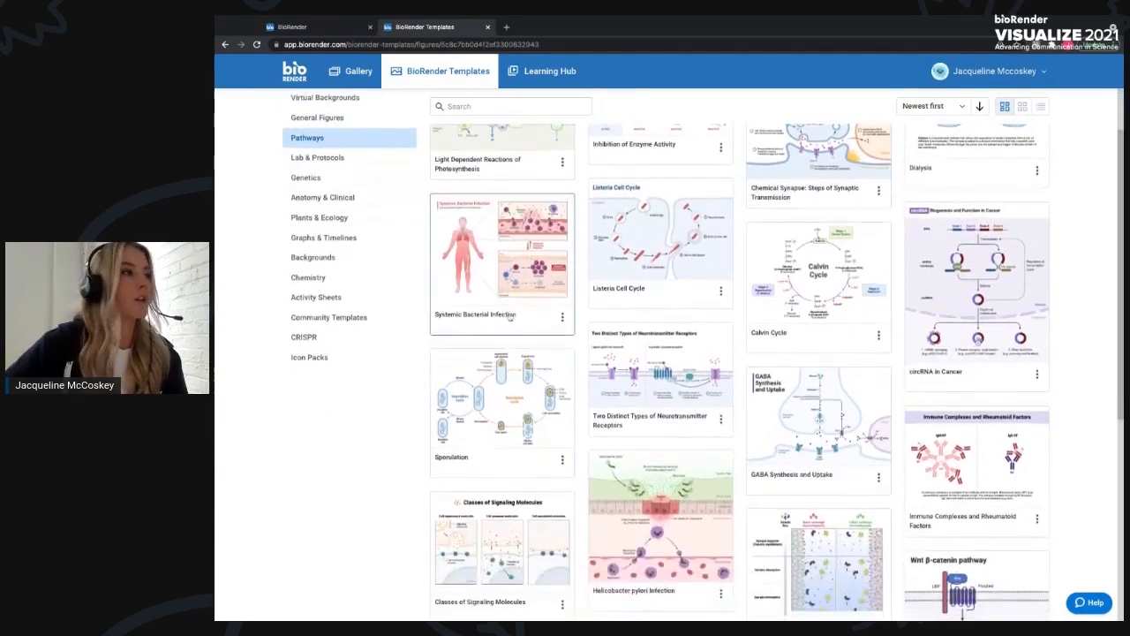
scroll(511, 314, down, 4)
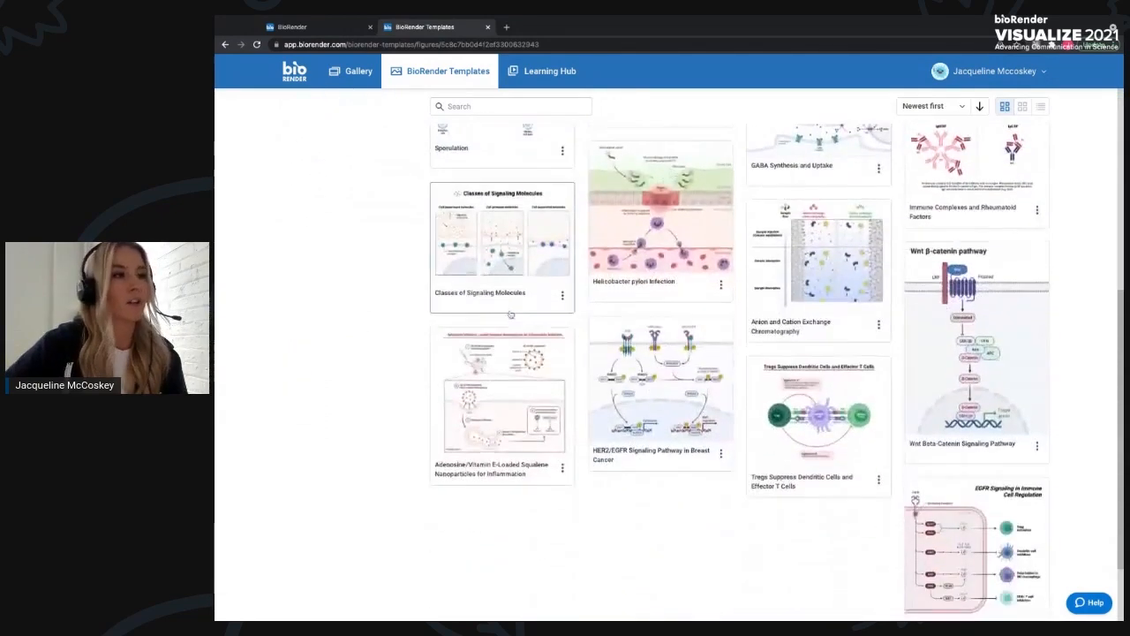
scroll(511, 314, down, 3)
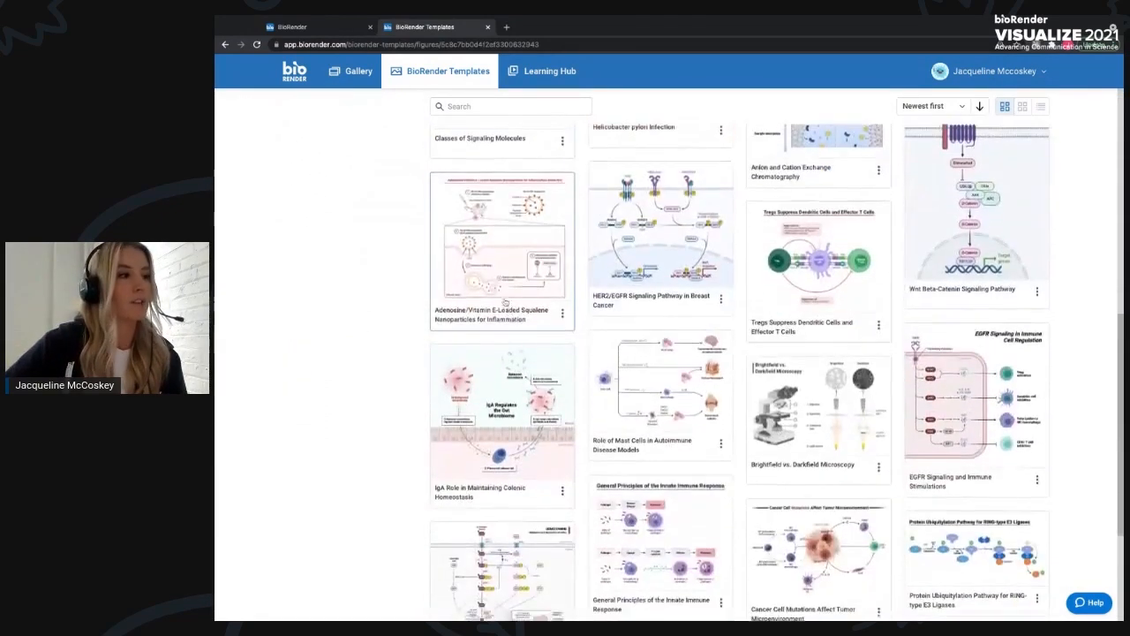
scroll(505, 302, up, 3)
scroll(505, 302, up, 5)
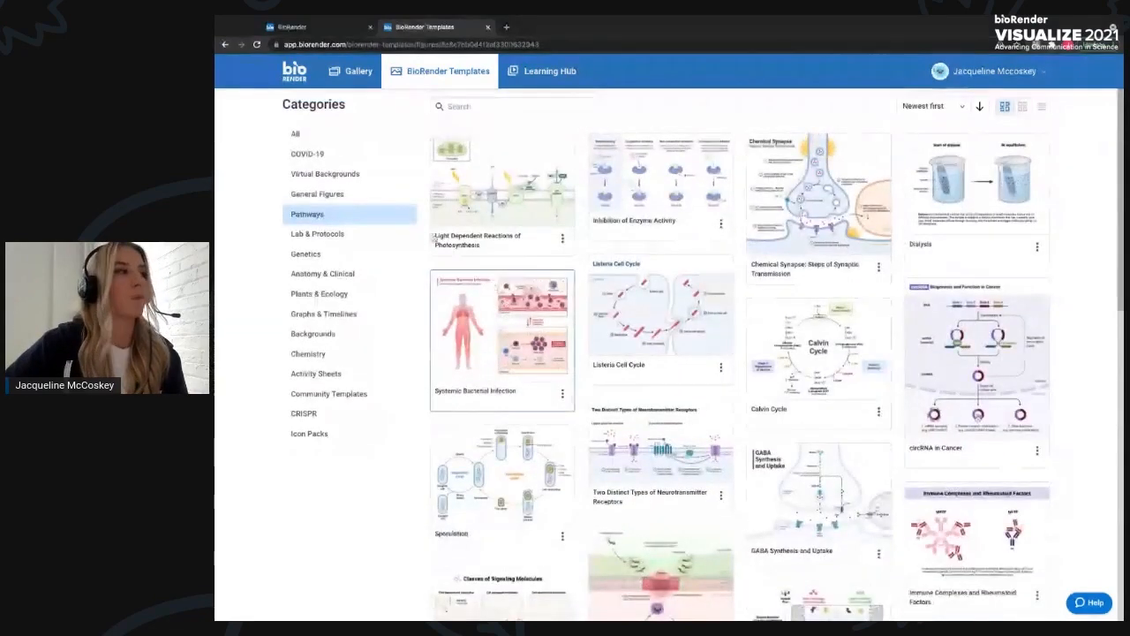
- Filter the templates to the Anatomy & Clinical category and browse them
click(322, 274)
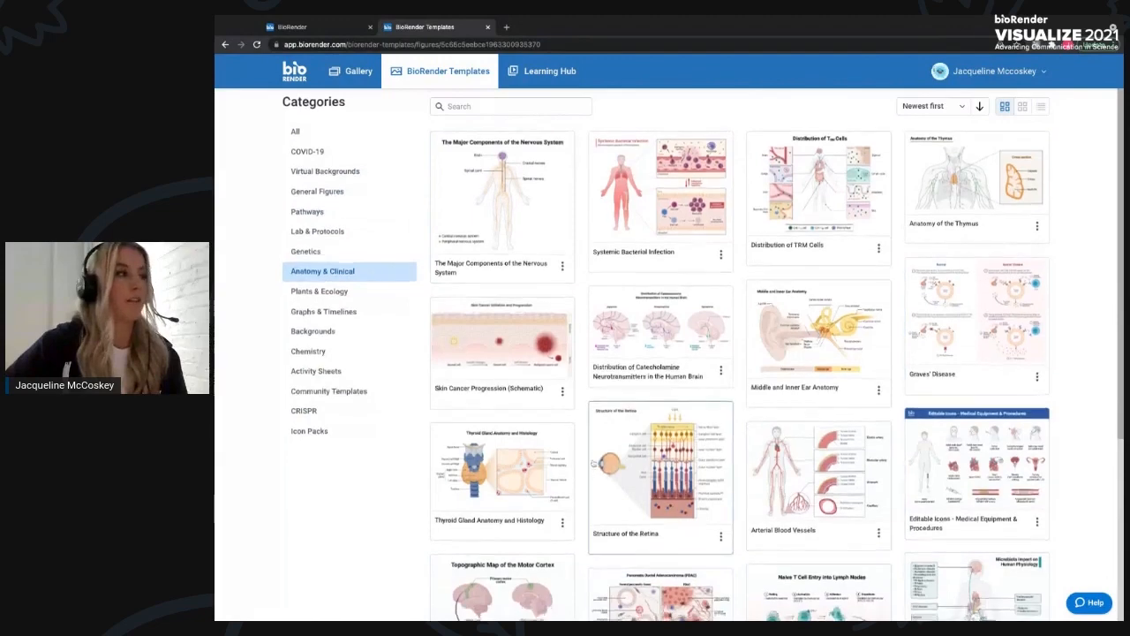
scroll(499, 451, down, 3)
scroll(498, 451, down, 6)
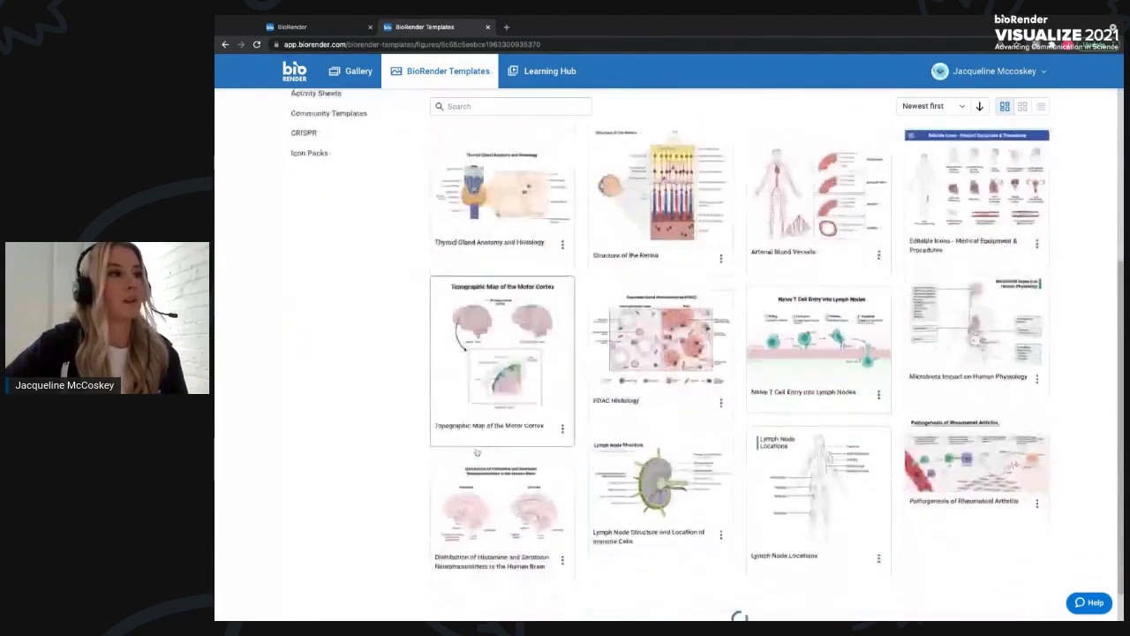
scroll(480, 341, down, 2)
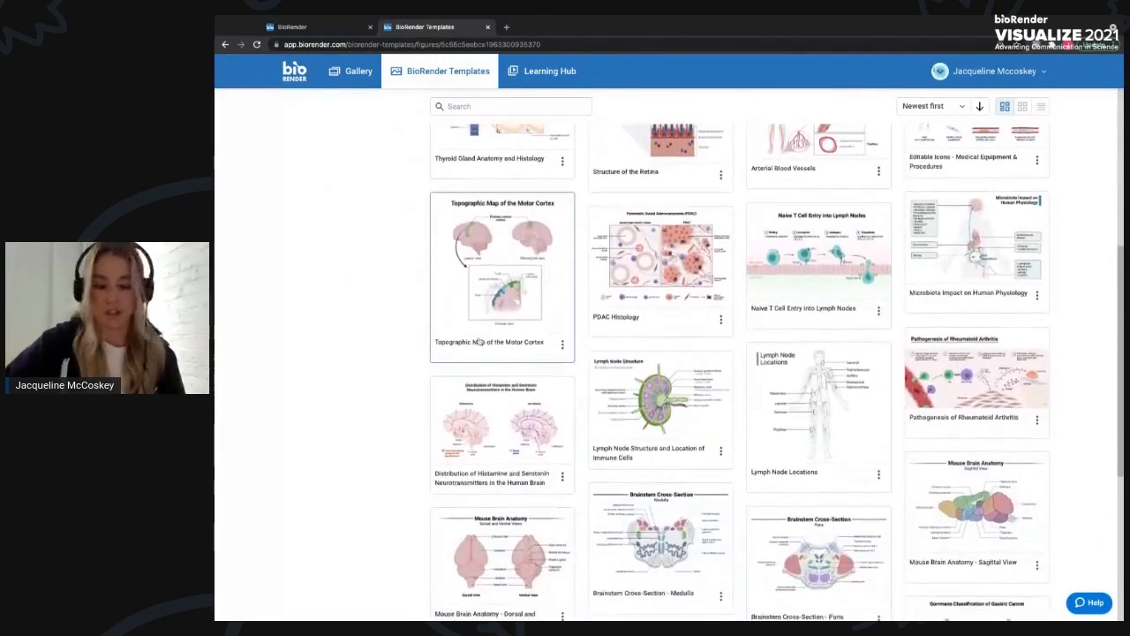
scroll(479, 342, up, 10)
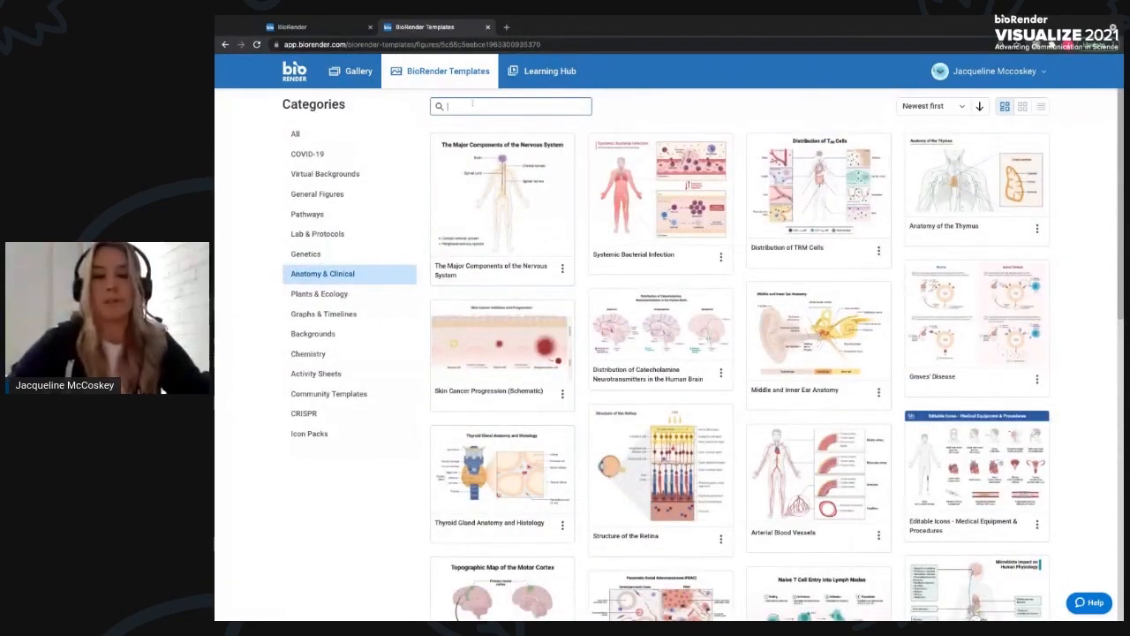
- Search the templates for immunology and browse the matches
text(immunolog)
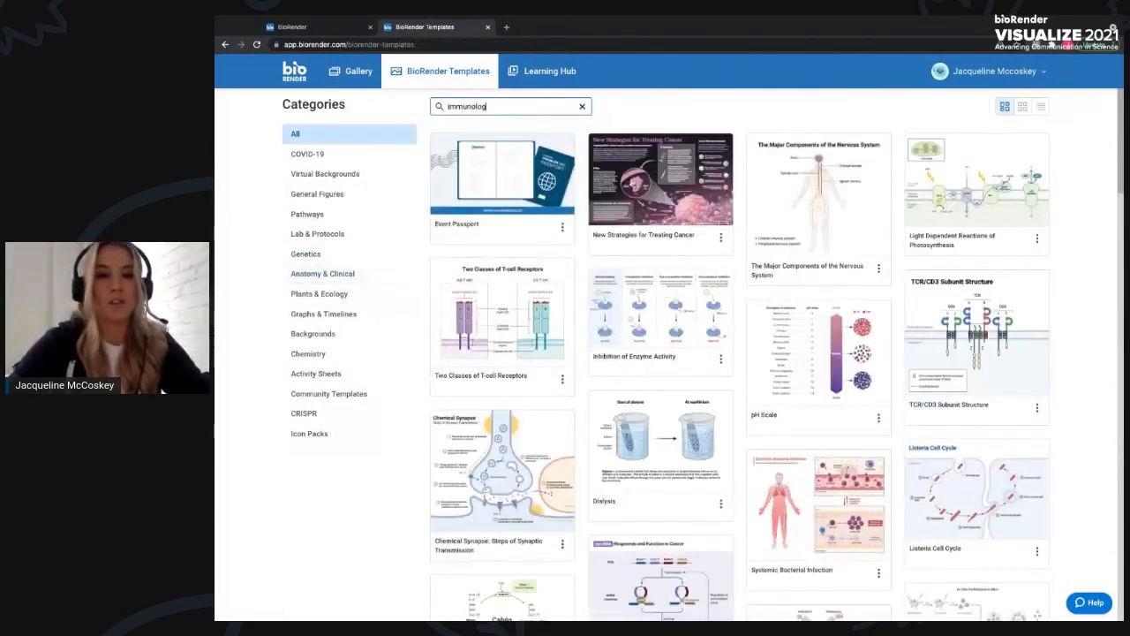
text(y)
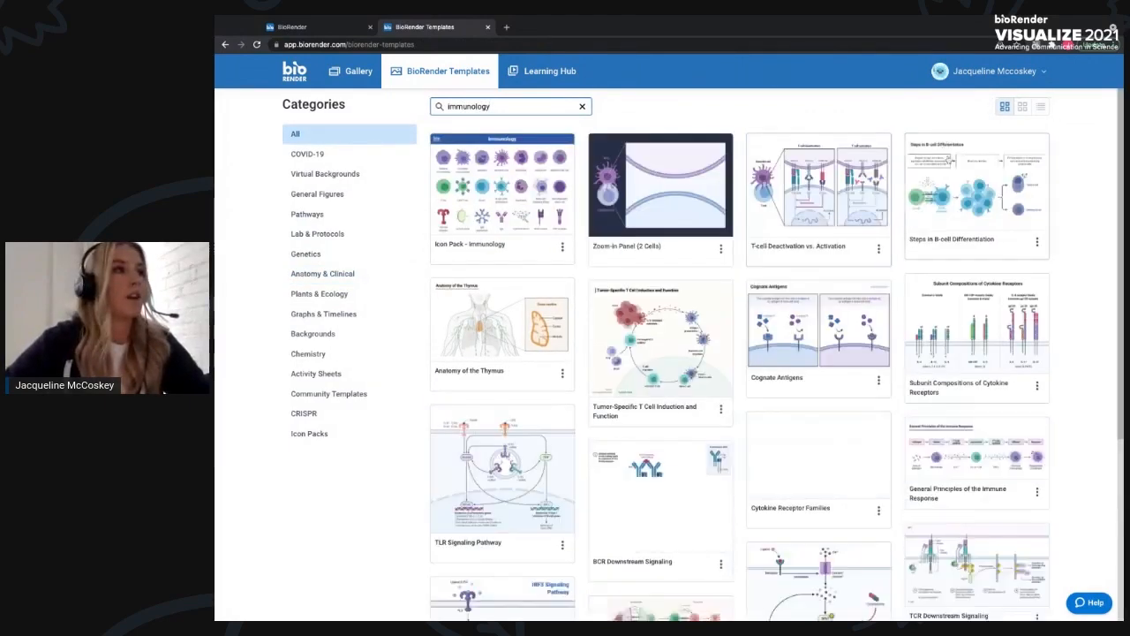
scroll(944, 149, down, 1)
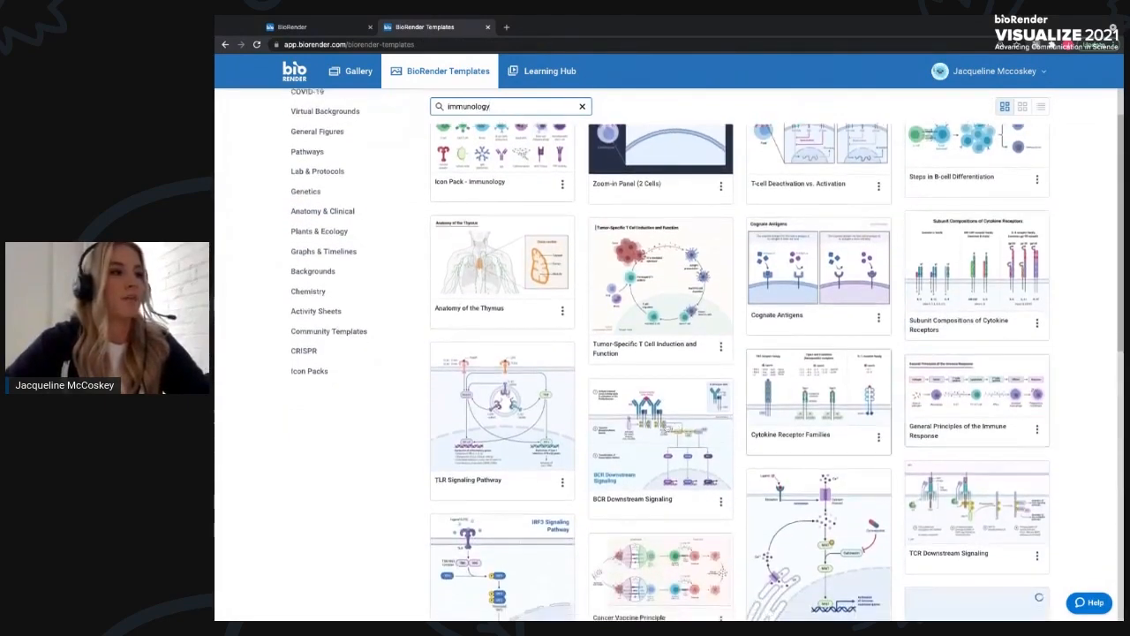
- Return to the gallery and start a new blank illustration
scroll(647, 430, down, 3)
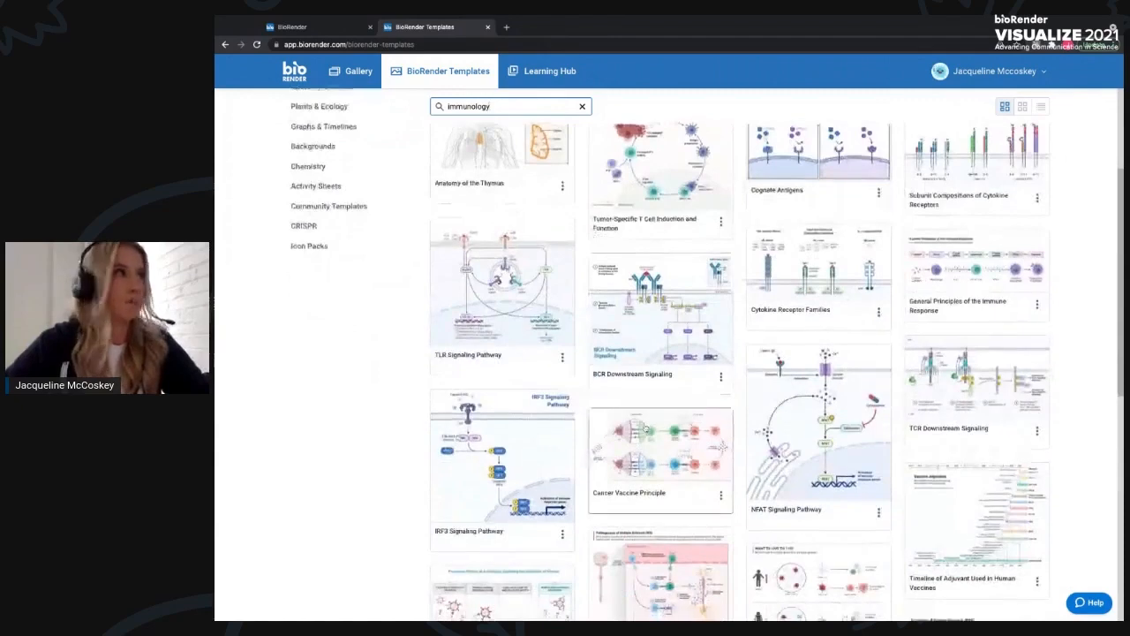
scroll(645, 431, down, 3)
click(375, 70)
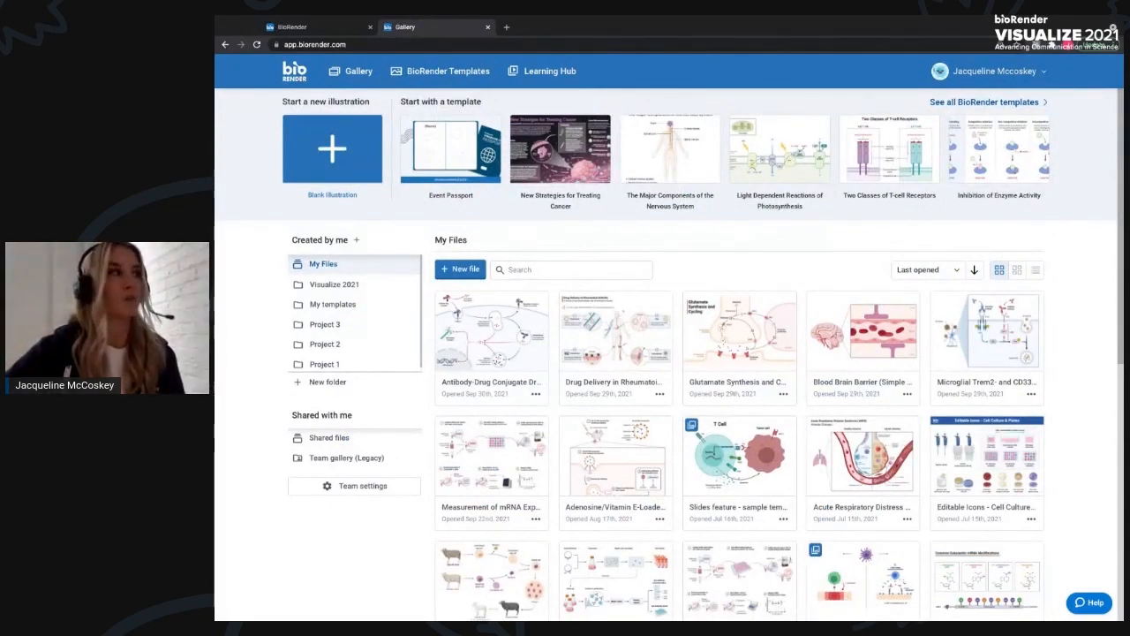
click(334, 153)
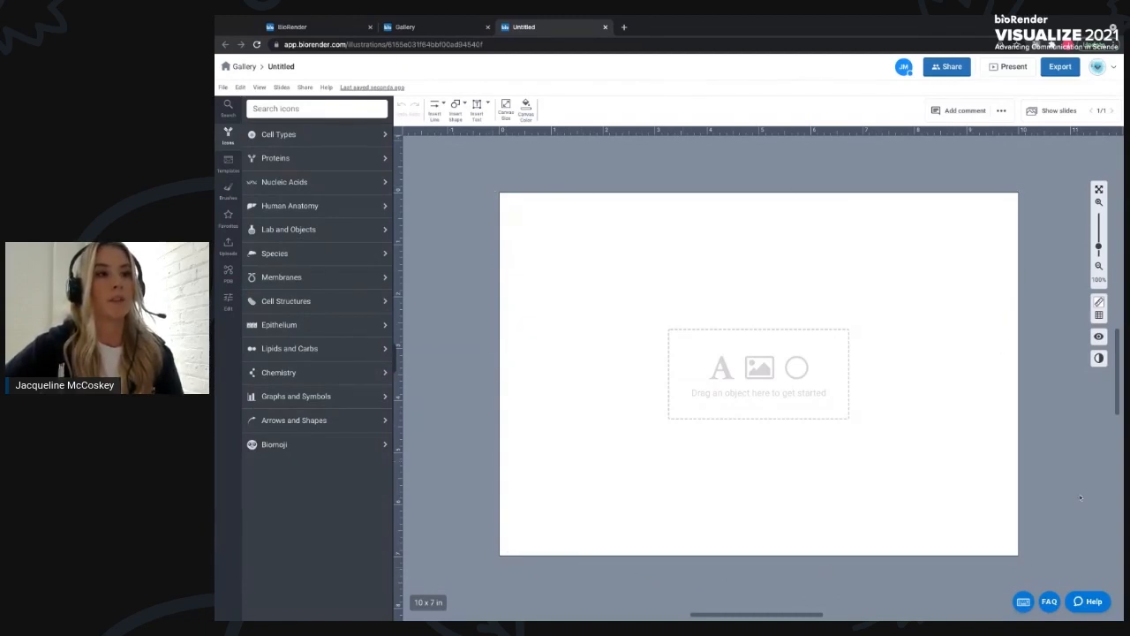
- Open the keyboard shortcuts panel, review the listed shortcuts, and close it
click(1022, 604)
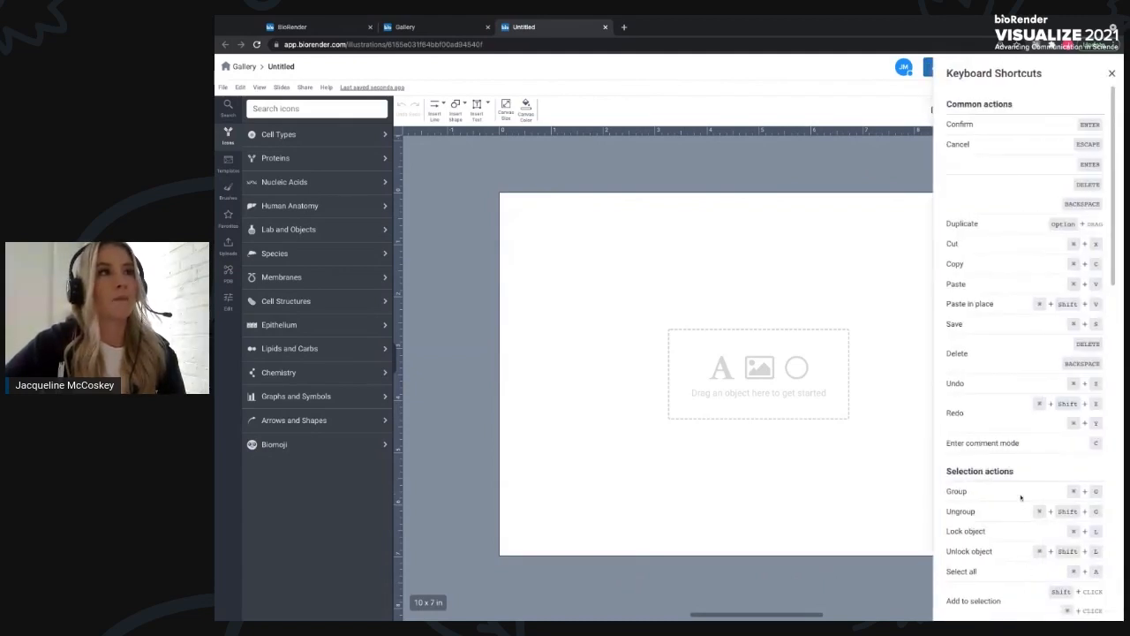
scroll(1029, 482, down, 5)
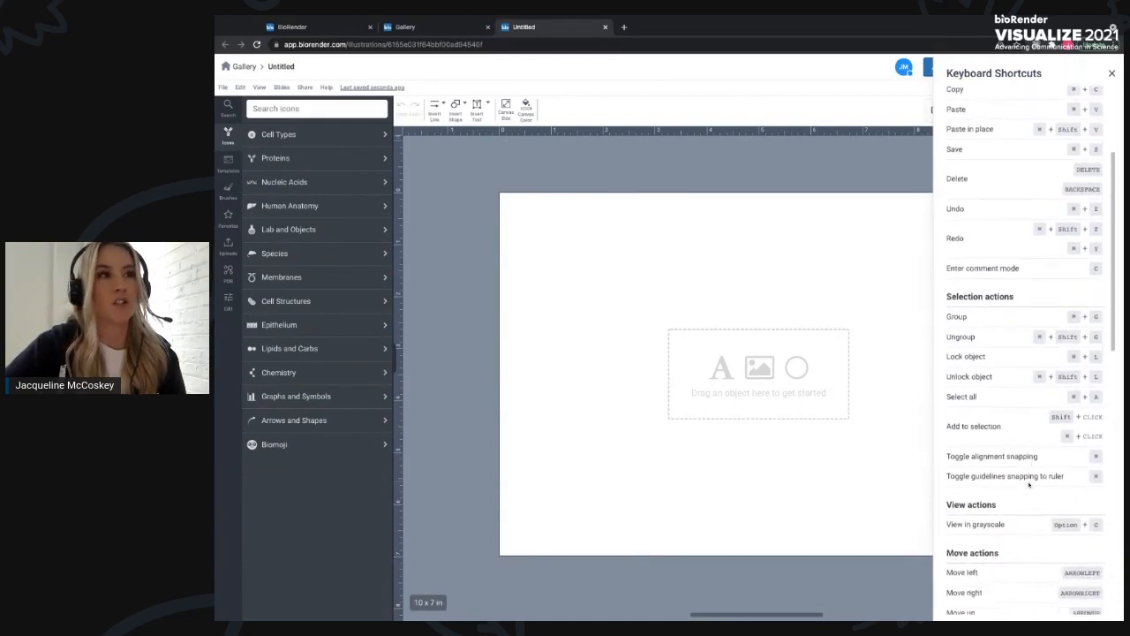
scroll(1028, 484, down, 2)
scroll(1025, 488, down, 1)
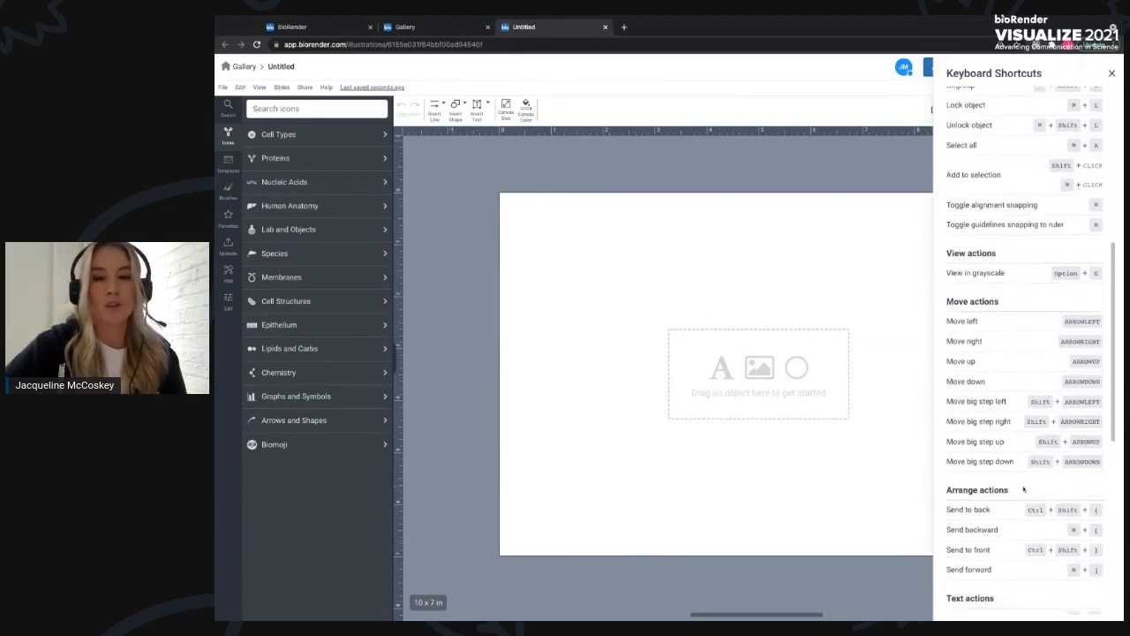
scroll(1018, 483, up, 5)
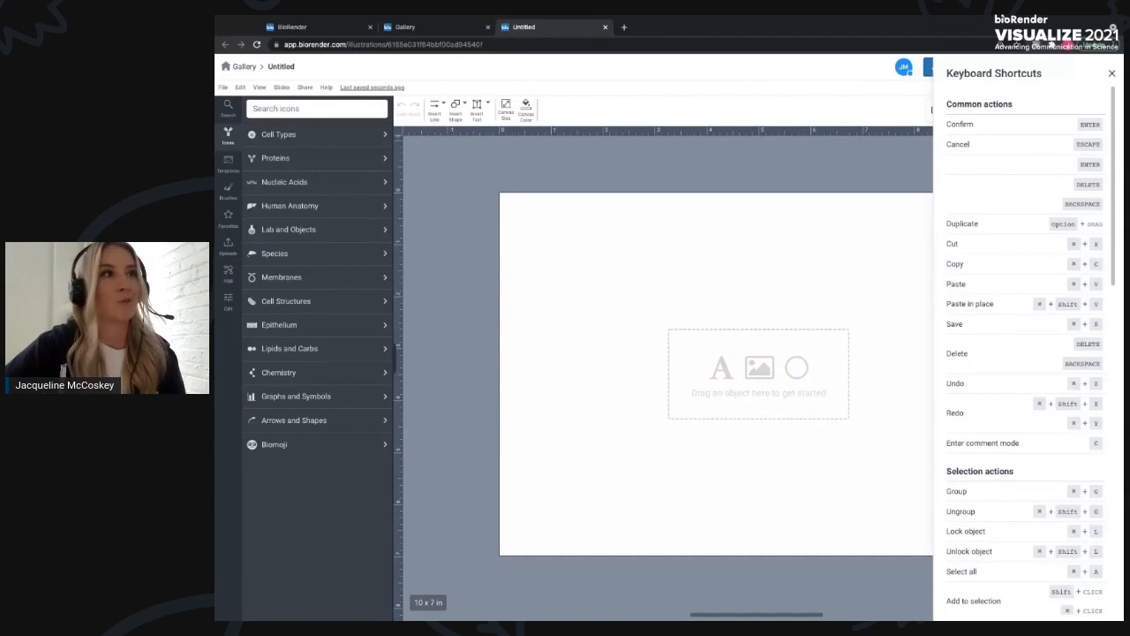
click(1111, 73)
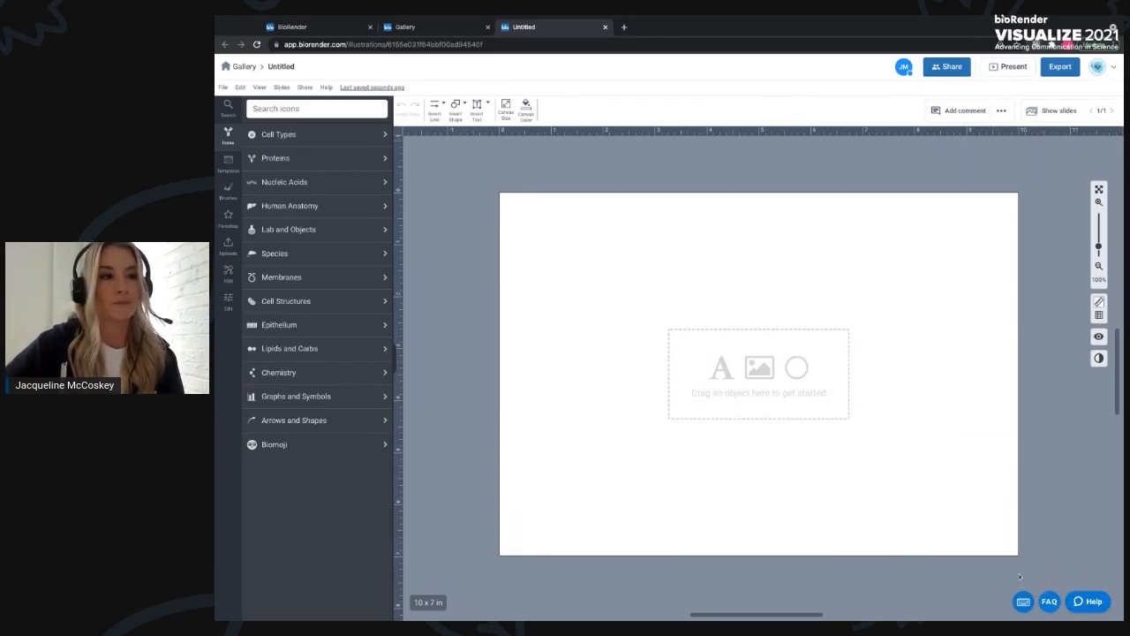
- Open the help chat window and close it again
click(1095, 602)
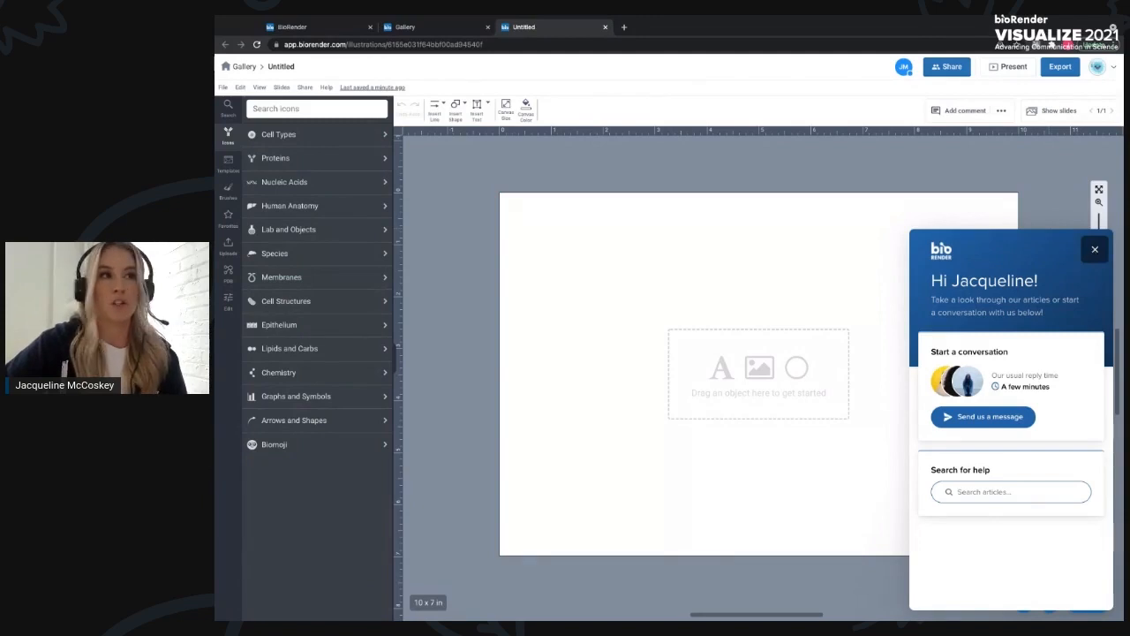
click(1093, 250)
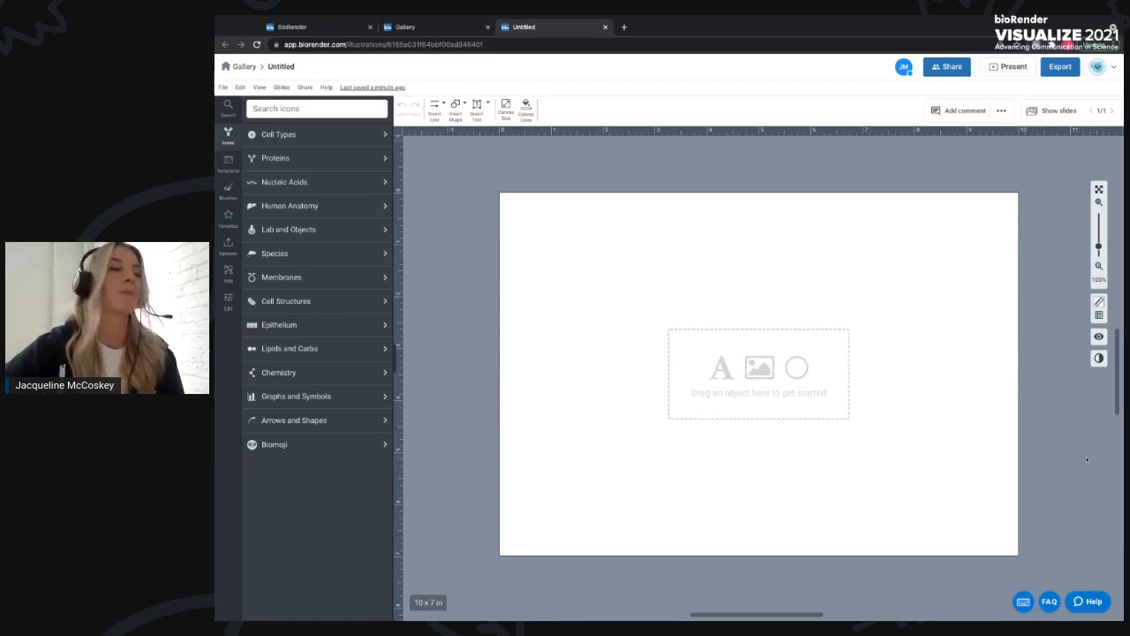
scroll(1091, 462, up, 1)
scroll(1091, 461, down, 1)
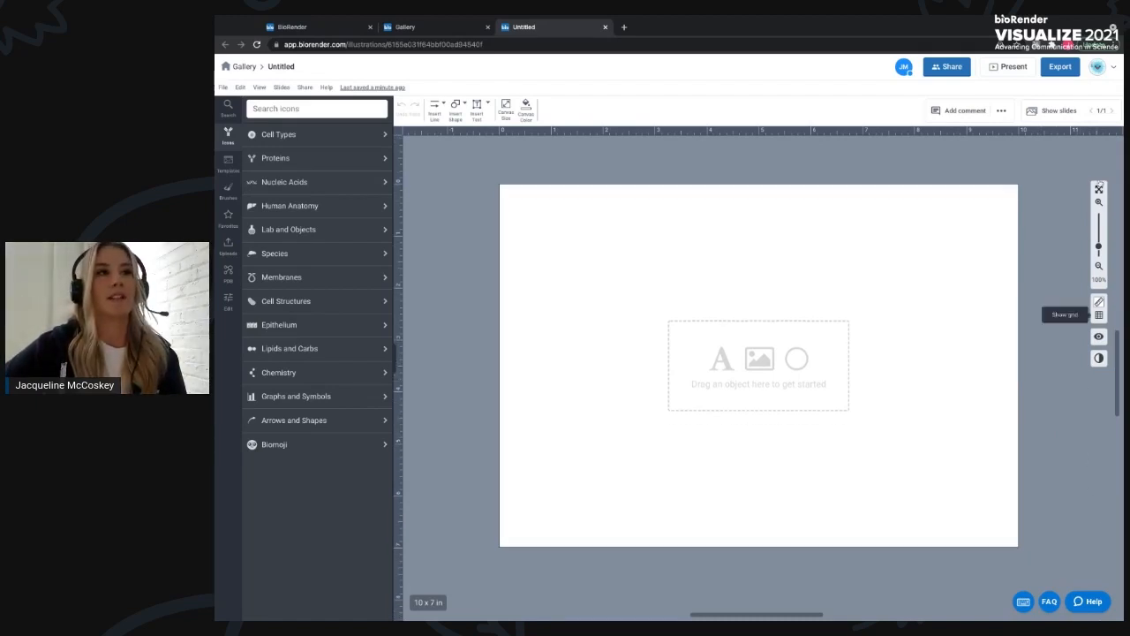
- Zoom the canvas out and back in, then toggle the grid on and off
click(1098, 264)
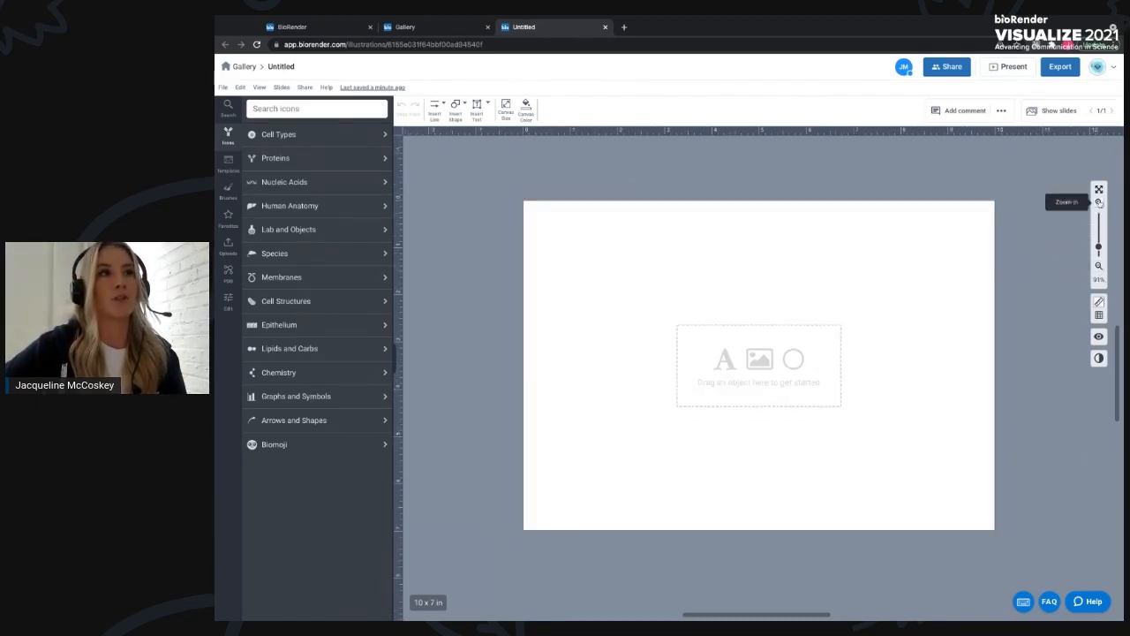
click(1098, 202)
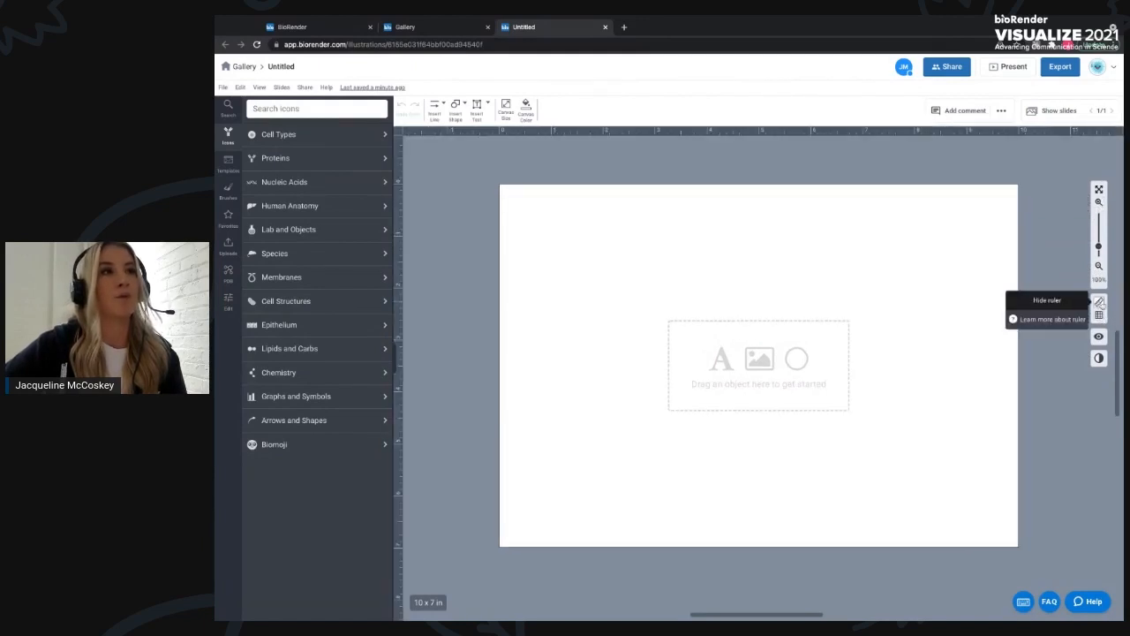
click(1098, 315)
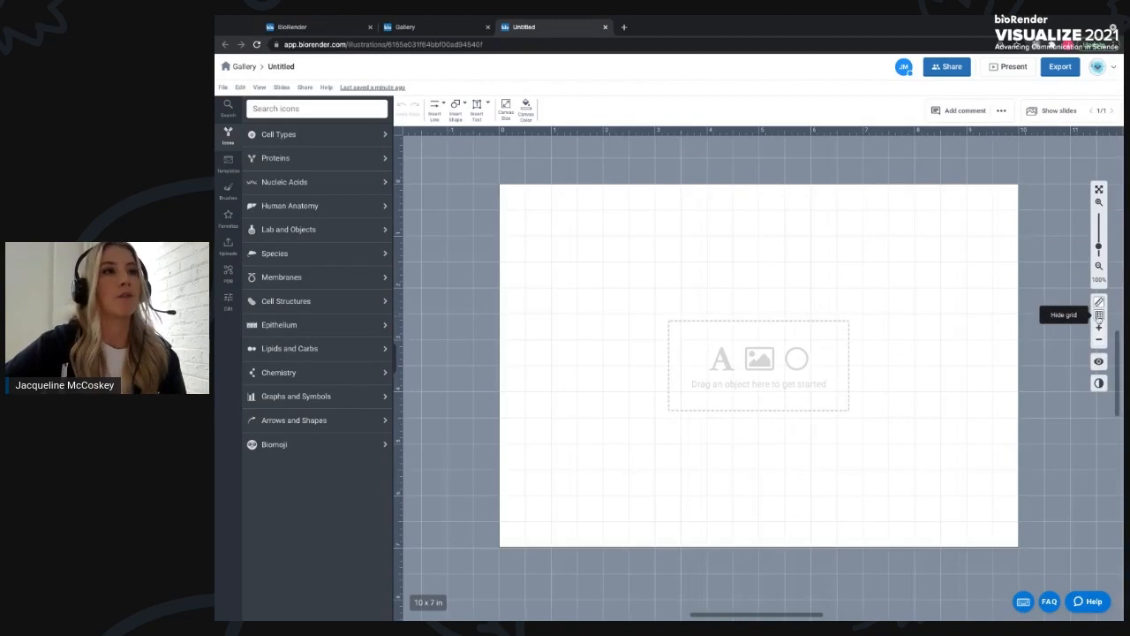
click(1099, 318)
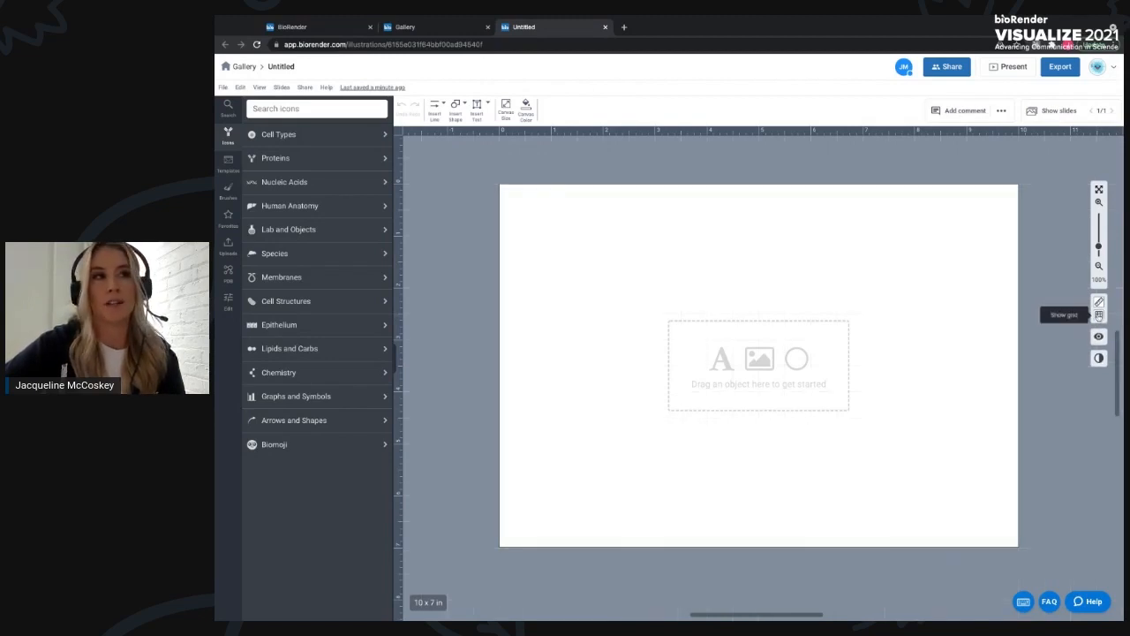
click(1099, 318)
click(1099, 317)
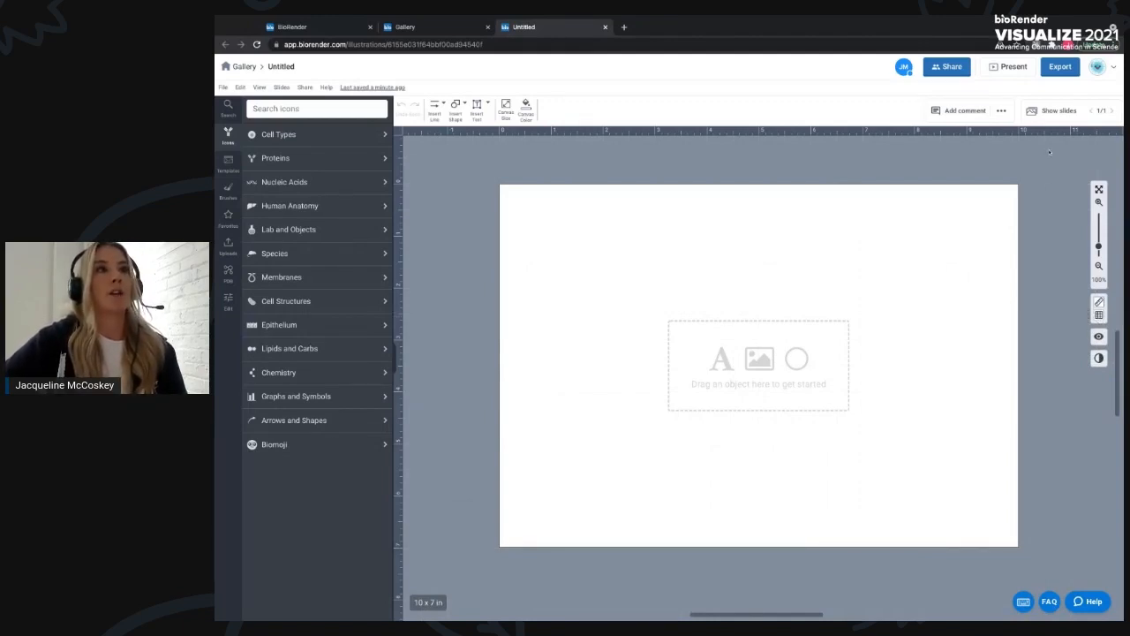
- Show the slides panel and hide it again
click(1046, 113)
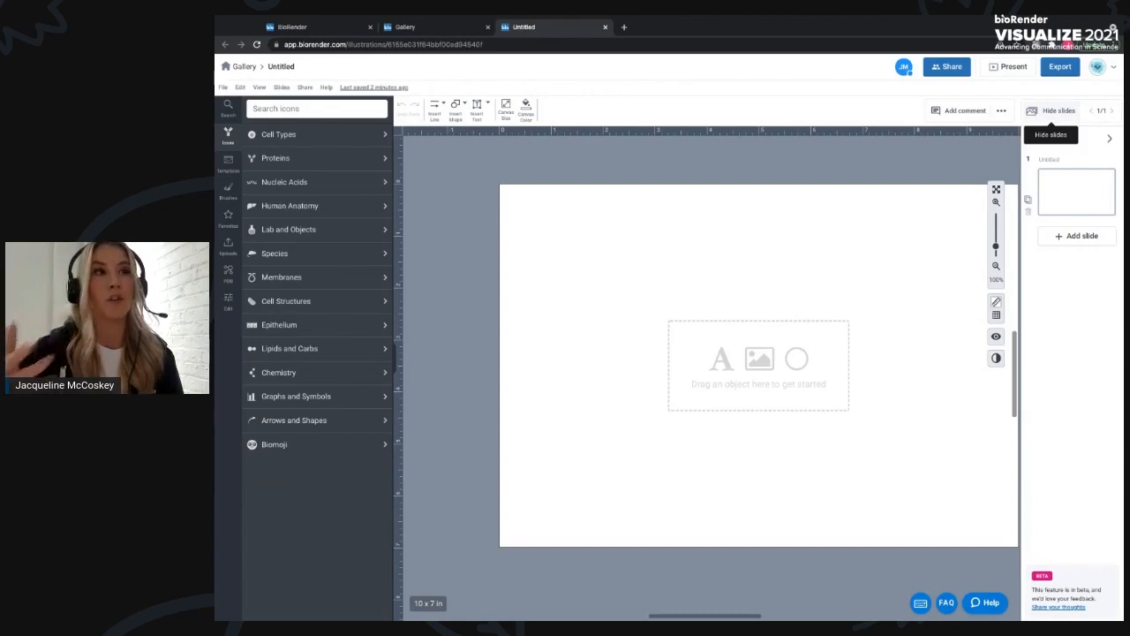
click(1052, 123)
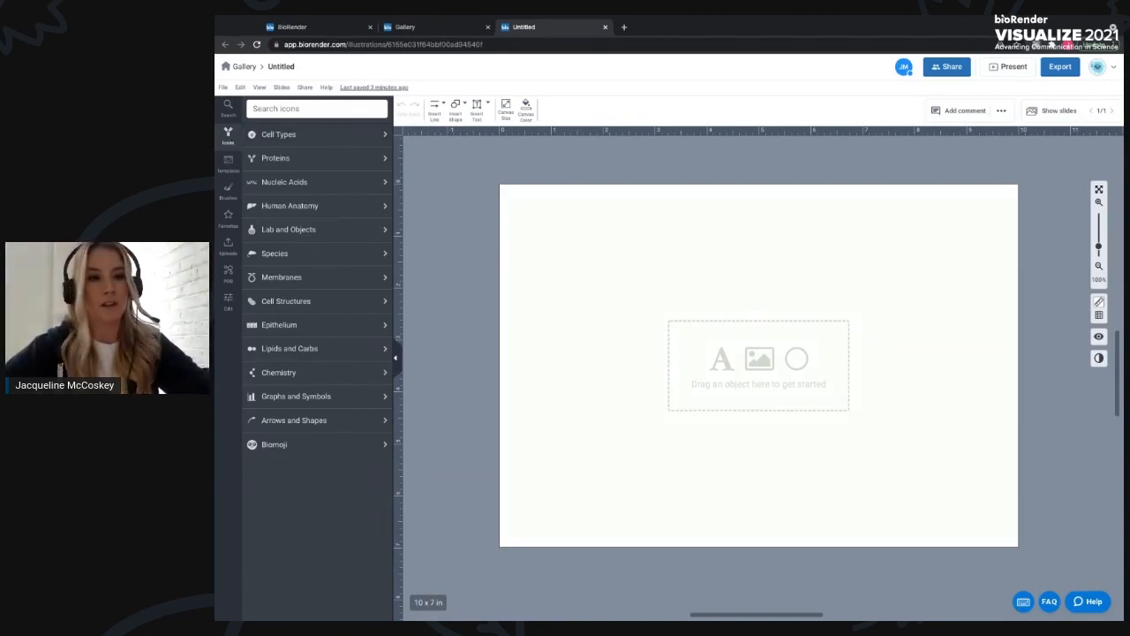
- Browse the Immune & Blood Cells icons within the Cell Types category
click(313, 146)
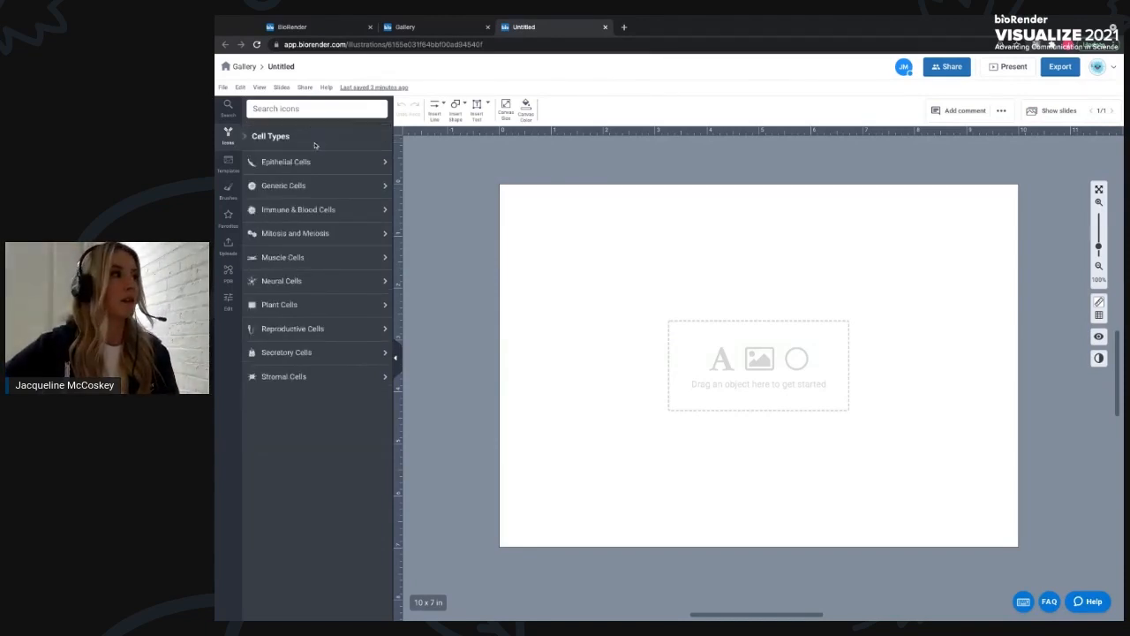
click(316, 210)
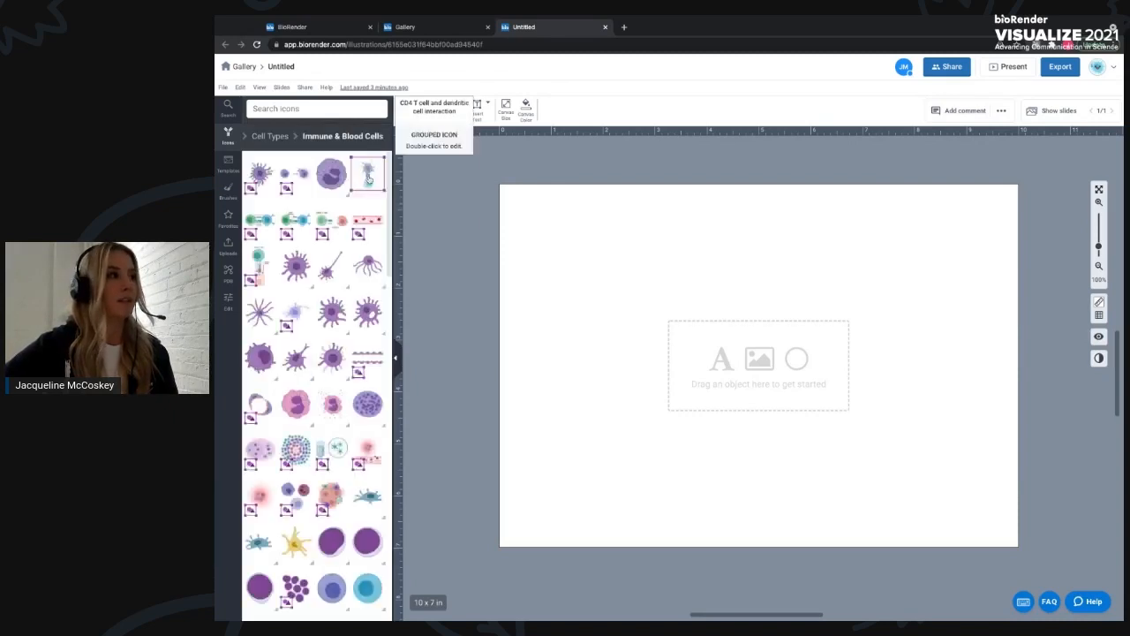
scroll(287, 389, down, 1)
scroll(285, 391, down, 3)
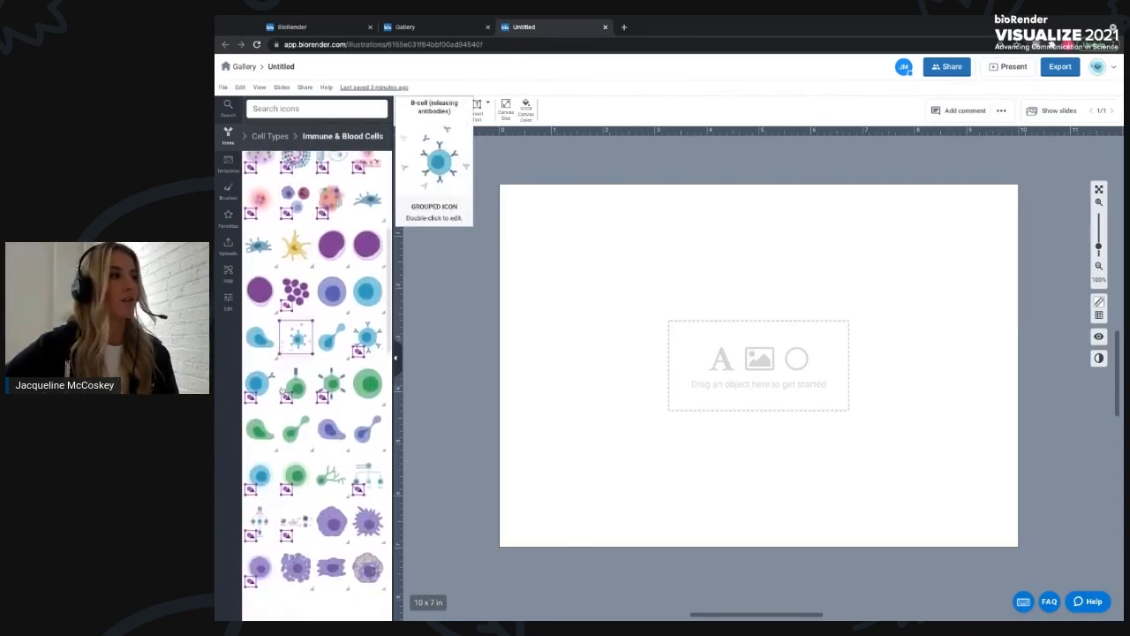
scroll(283, 391, down, 1)
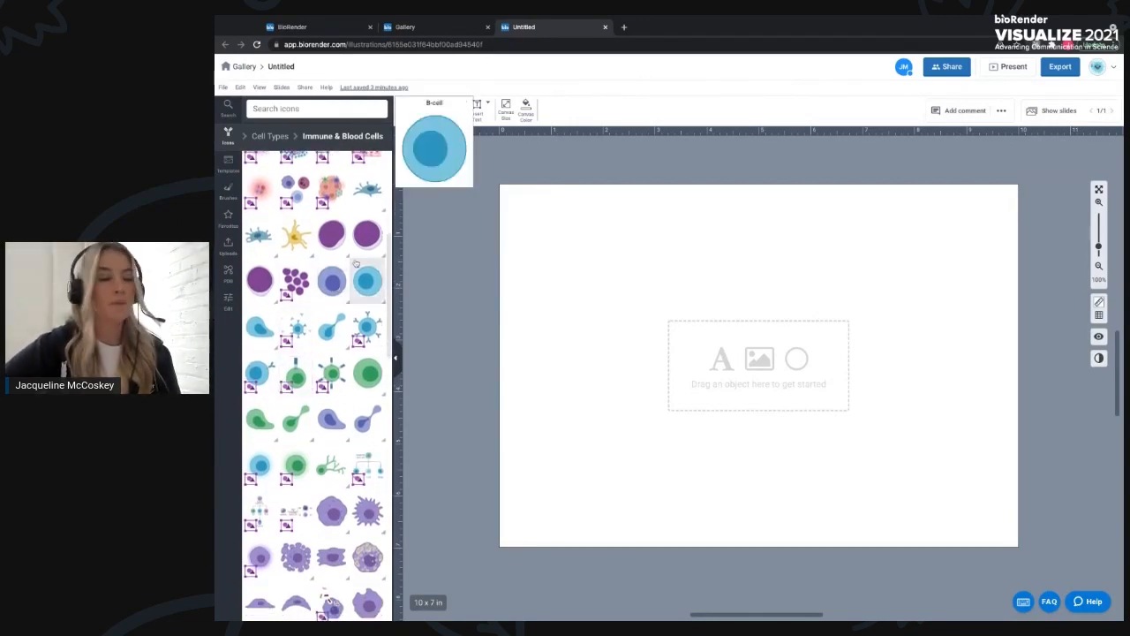
- Search the icons for antibody and browse the matching icons
click(268, 108)
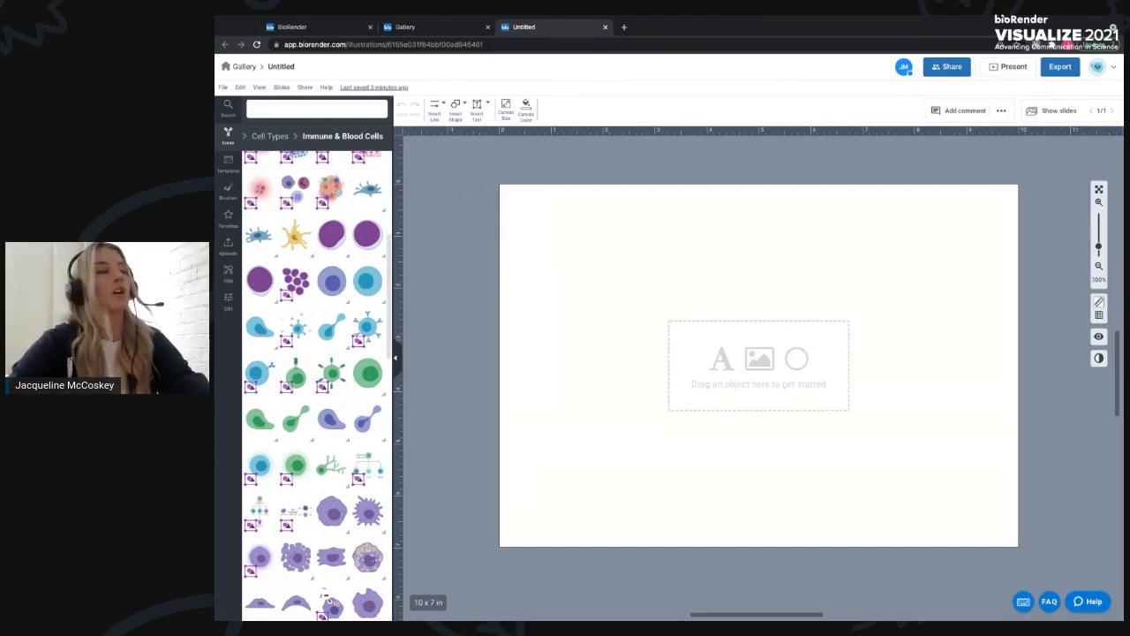
text(antibody)
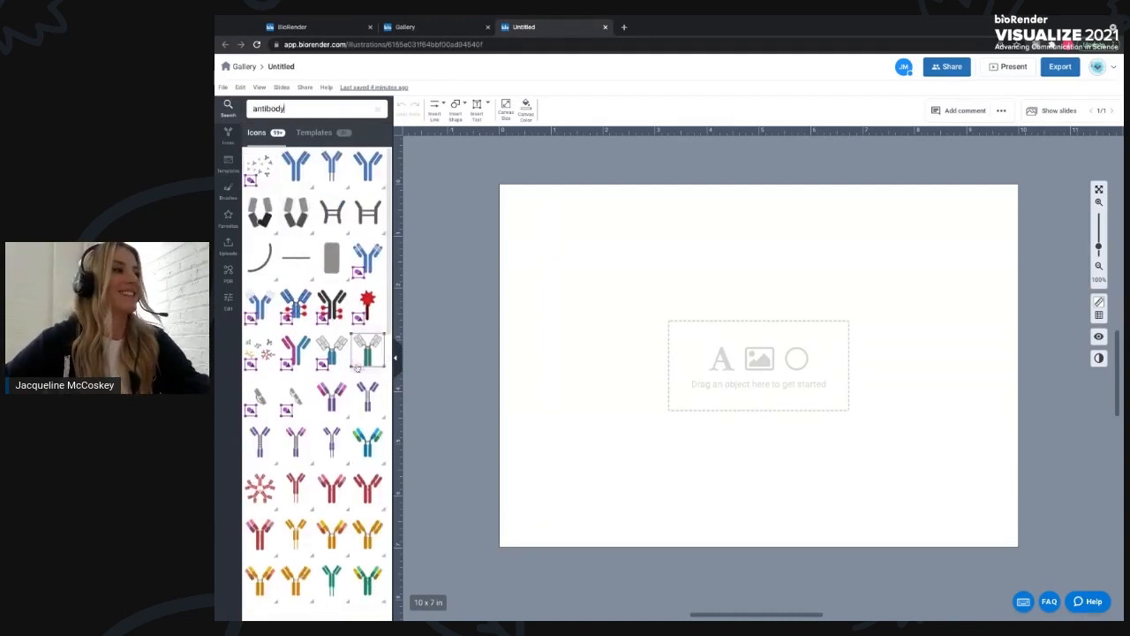
scroll(350, 370, down, 1)
scroll(350, 371, down, 1)
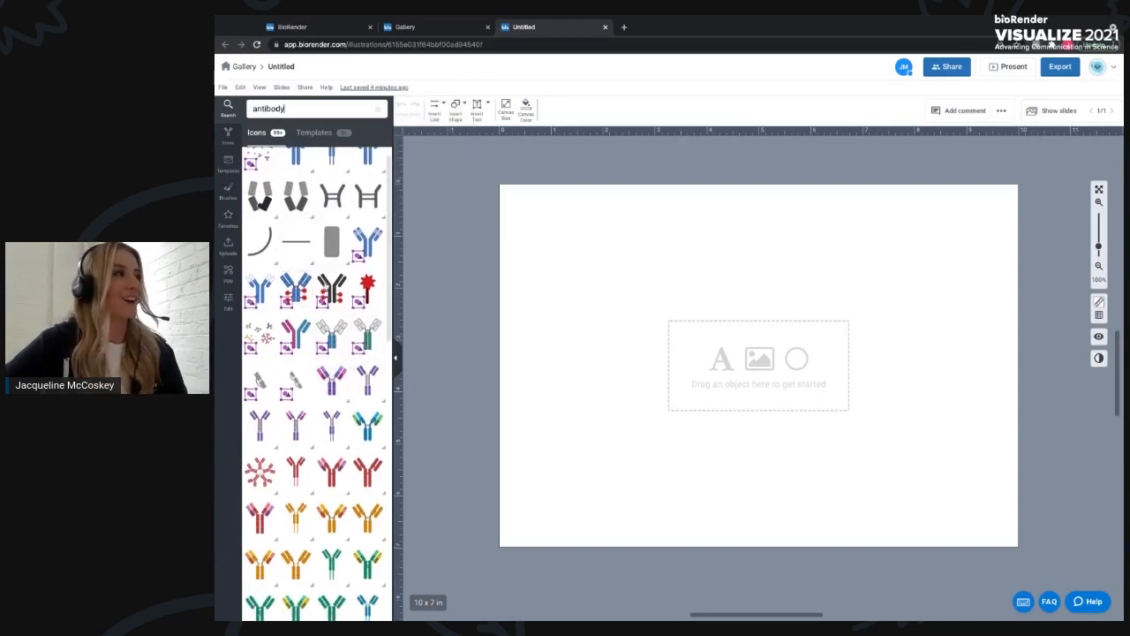
scroll(333, 273, down, 3)
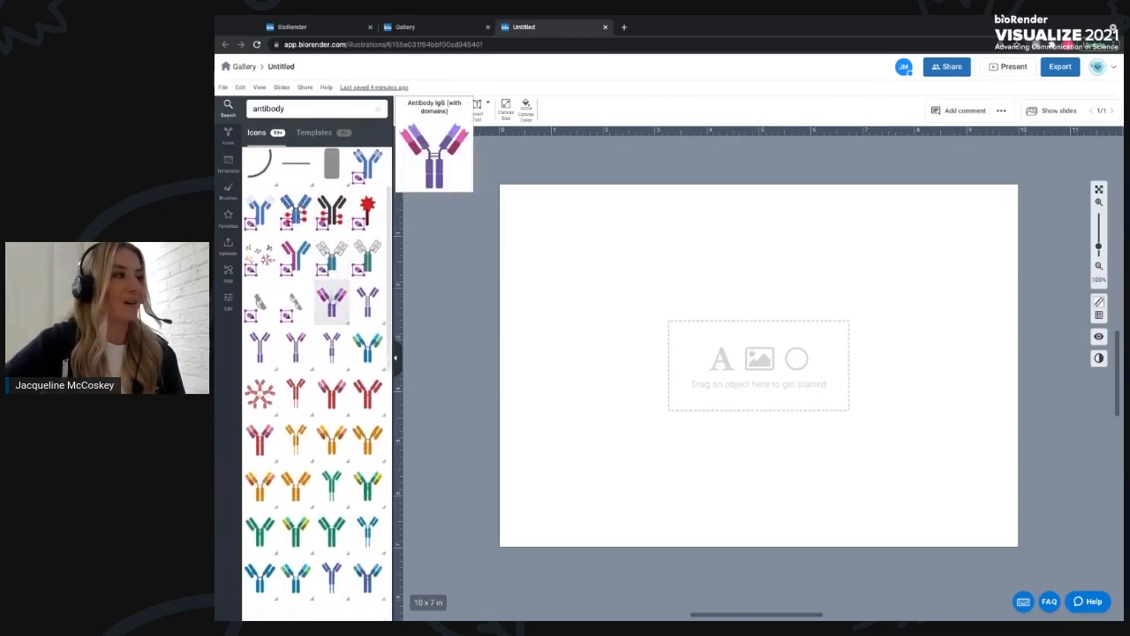
scroll(322, 294, down, 2)
scroll(323, 294, down, 5)
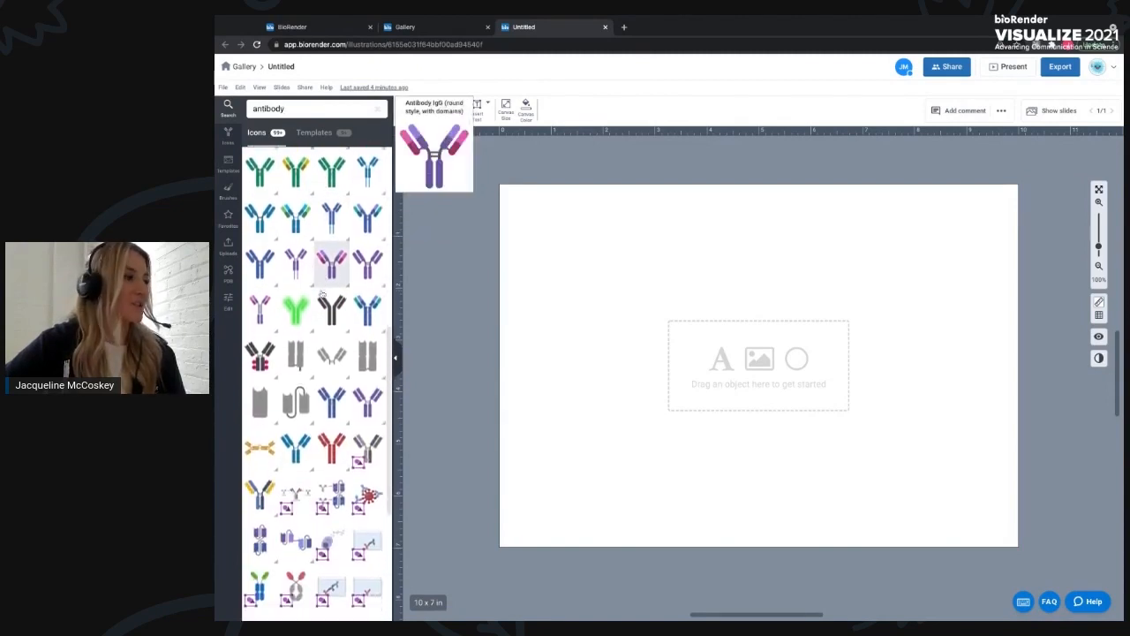
scroll(300, 256, up, 10)
- Replace the icon search with neuron and browse the matching icons
drag(286, 109, 235, 114)
text(neuron)
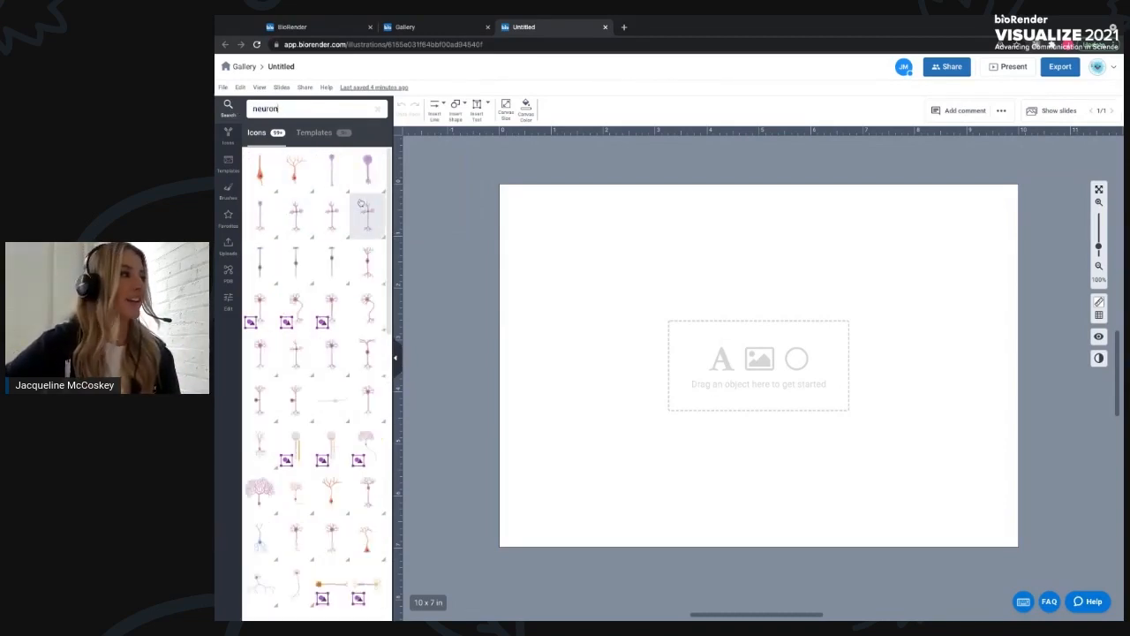
mouse_move(271, 417)
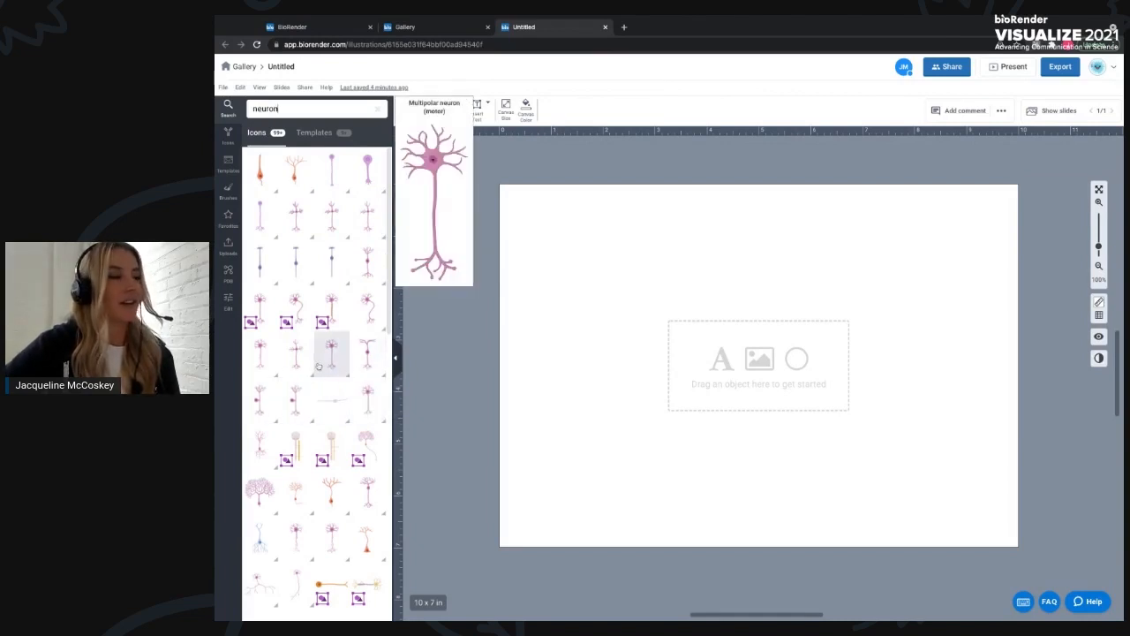
scroll(263, 371, down, 1)
scroll(264, 371, down, 2)
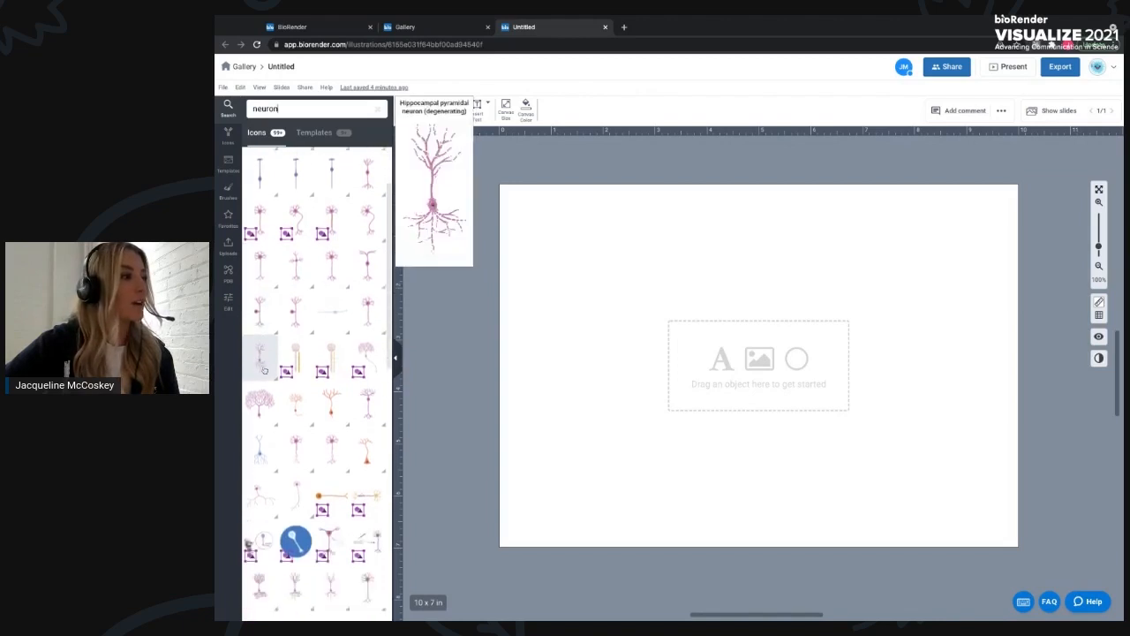
- Replace the icon search with mouse and browse the matching icons
double_click(292, 110)
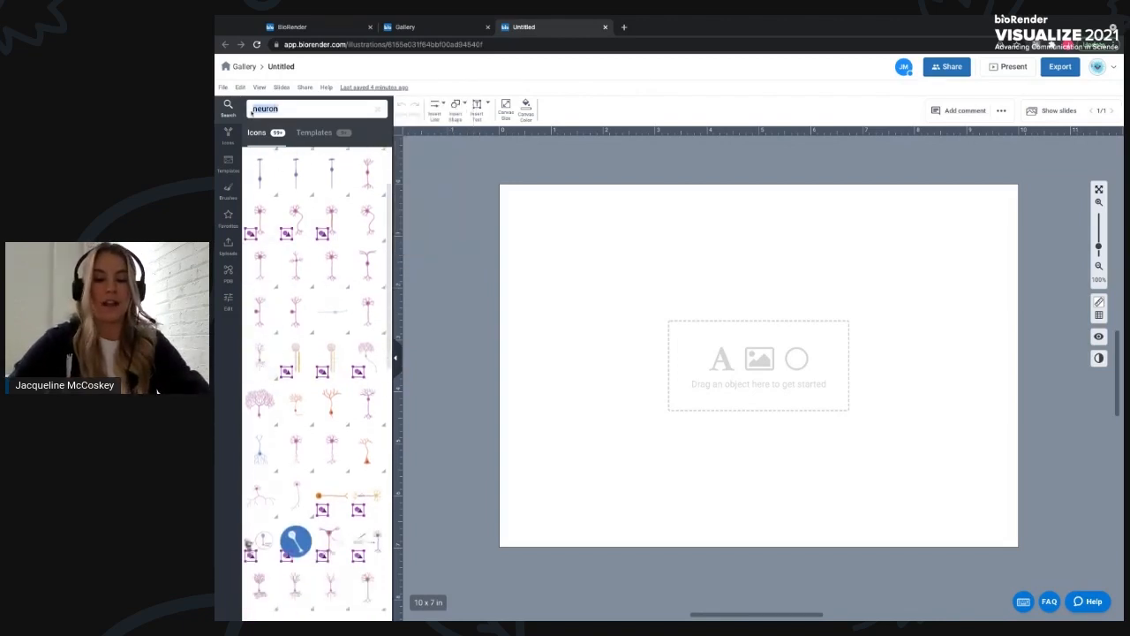
key(BackSpace)
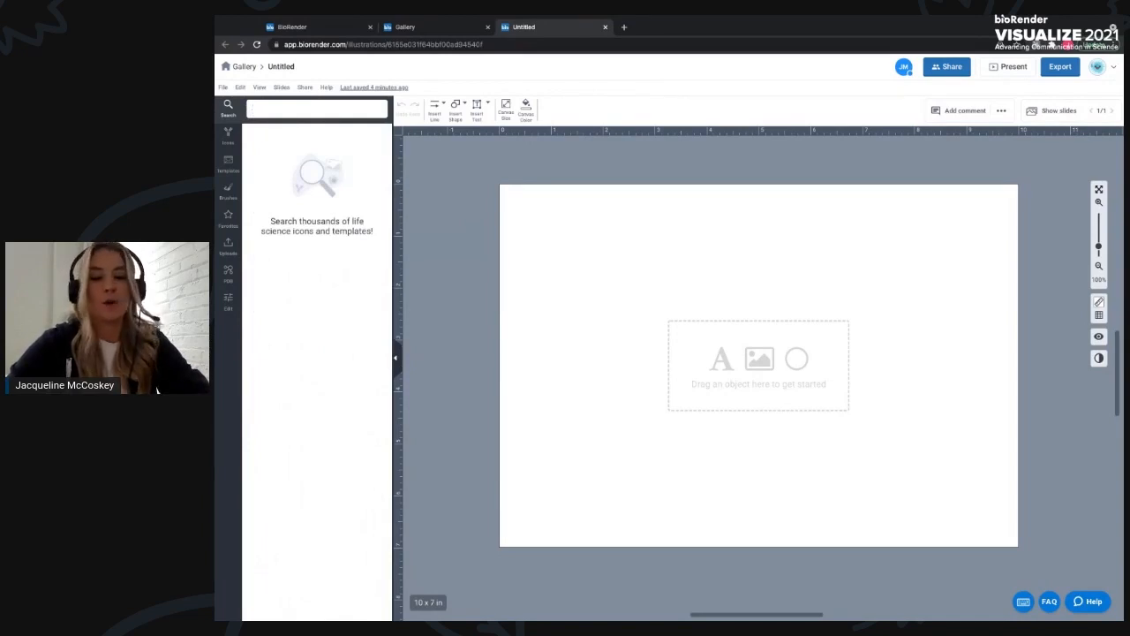
text(mouse)
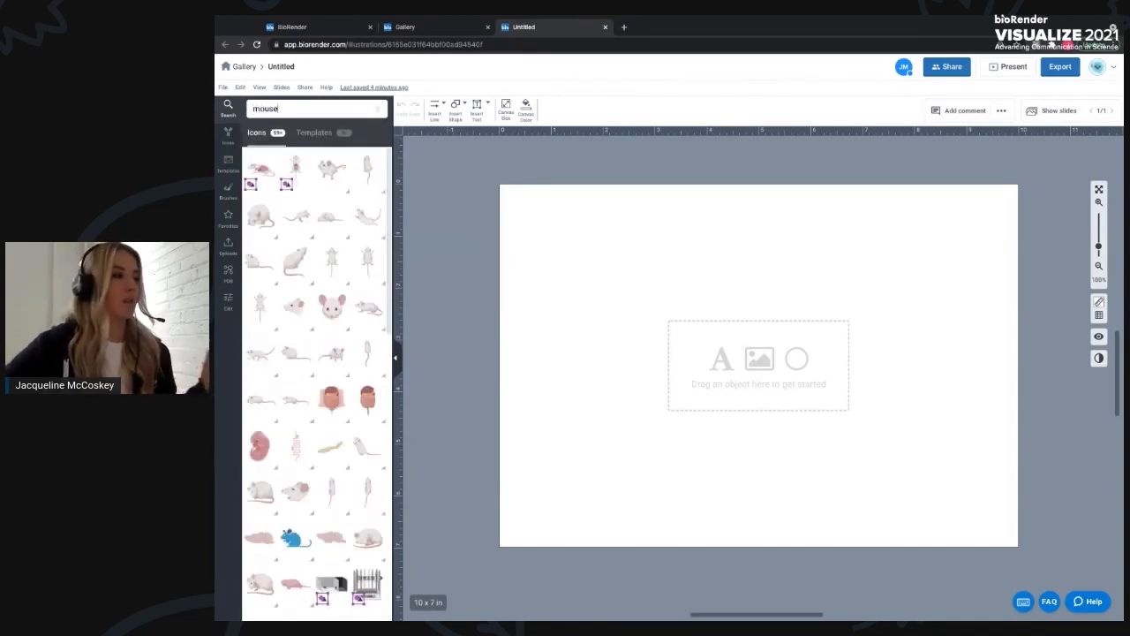
mouse_move(274, 166)
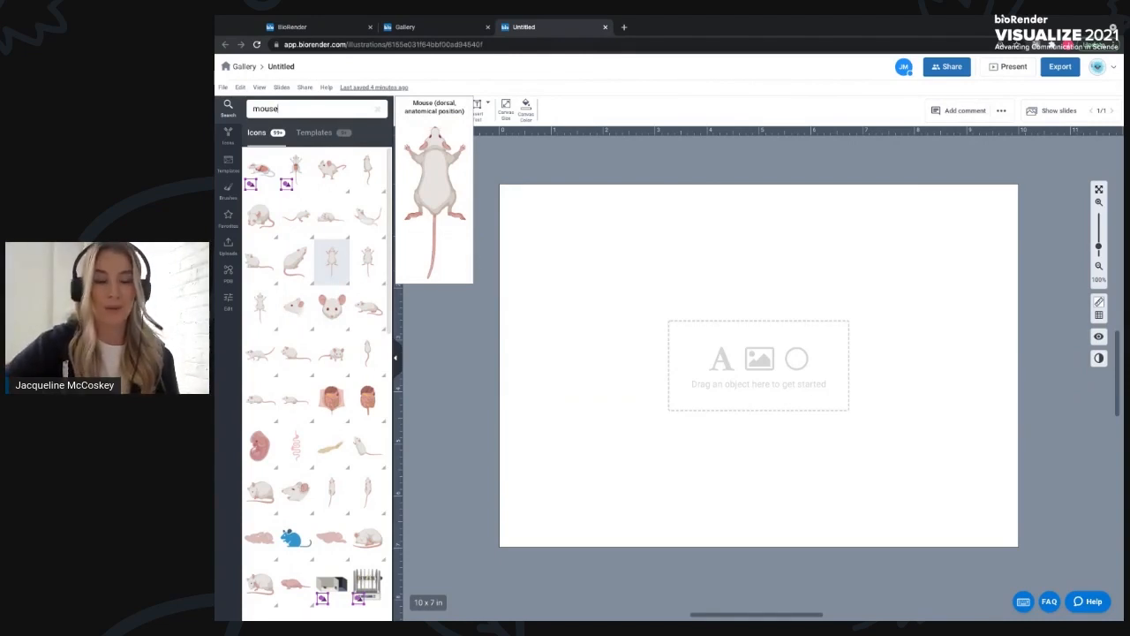
double_click(302, 109)
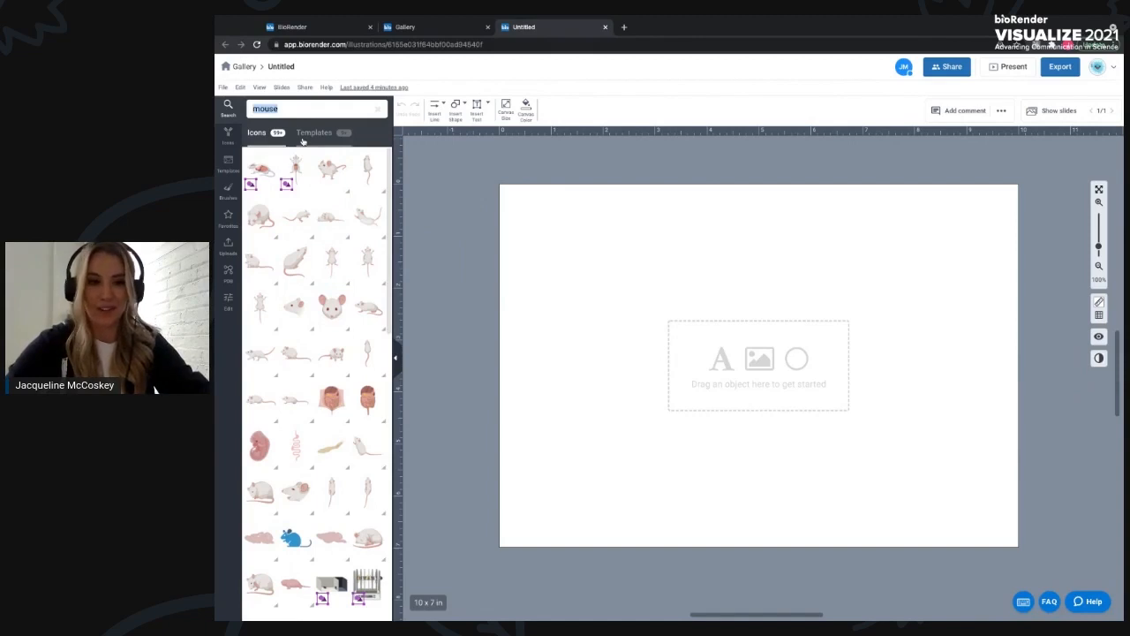
- Replace the icon search with liver and browse the matching icons
text(liver)
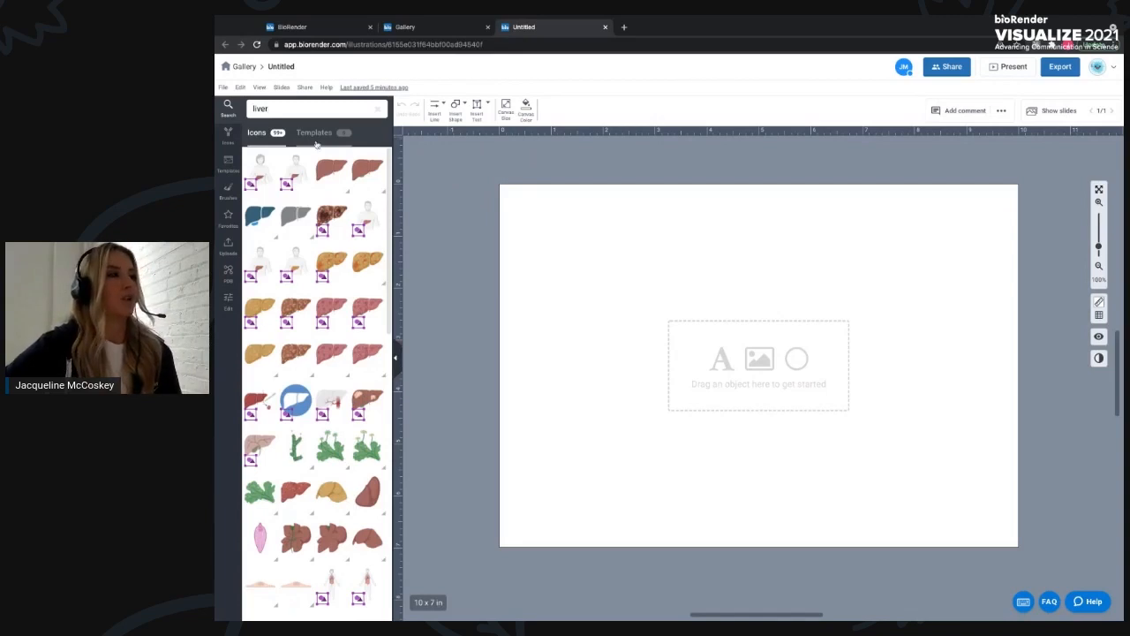
mouse_move(336, 164)
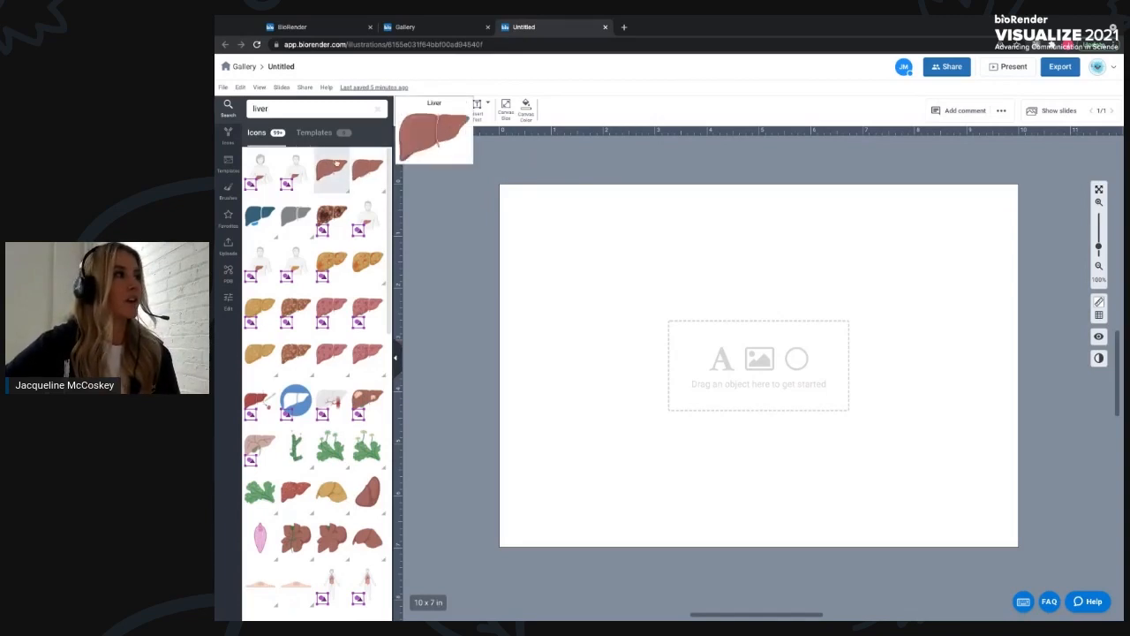
mouse_move(327, 214)
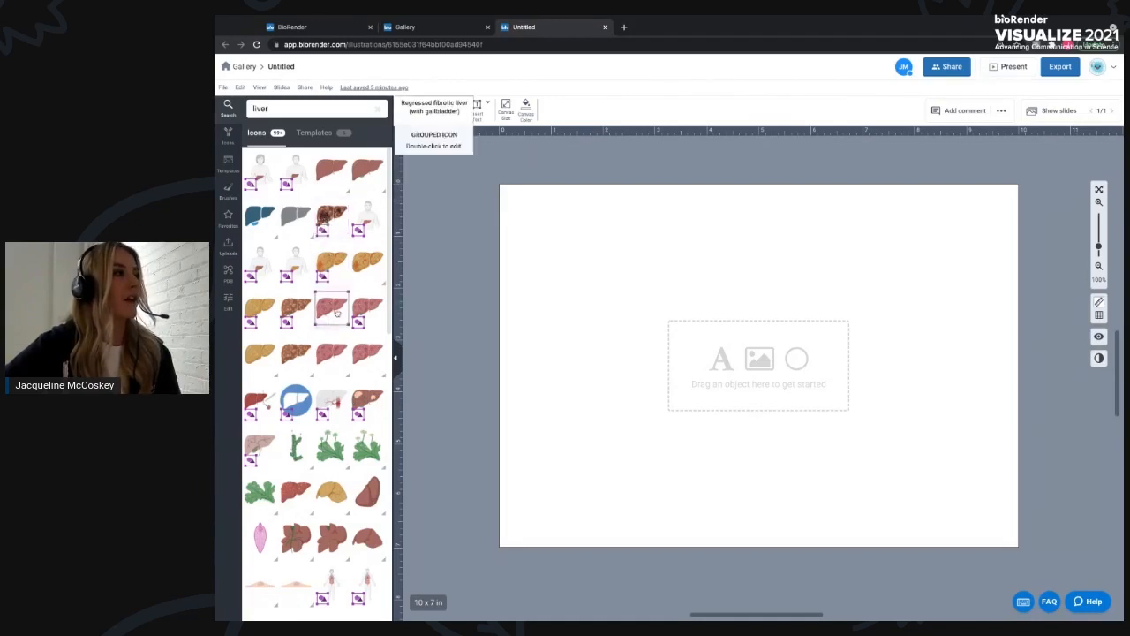
mouse_move(337, 313)
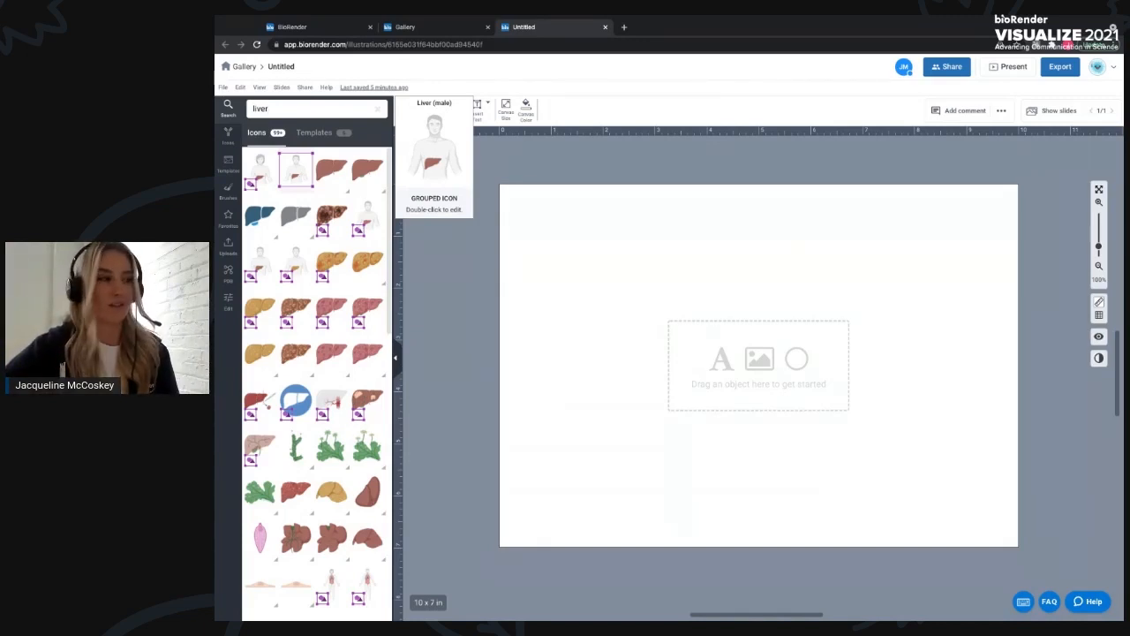
- Search the icons for cancer and place the Cancer cell icon on the left side of the canvas
double_click(250, 107)
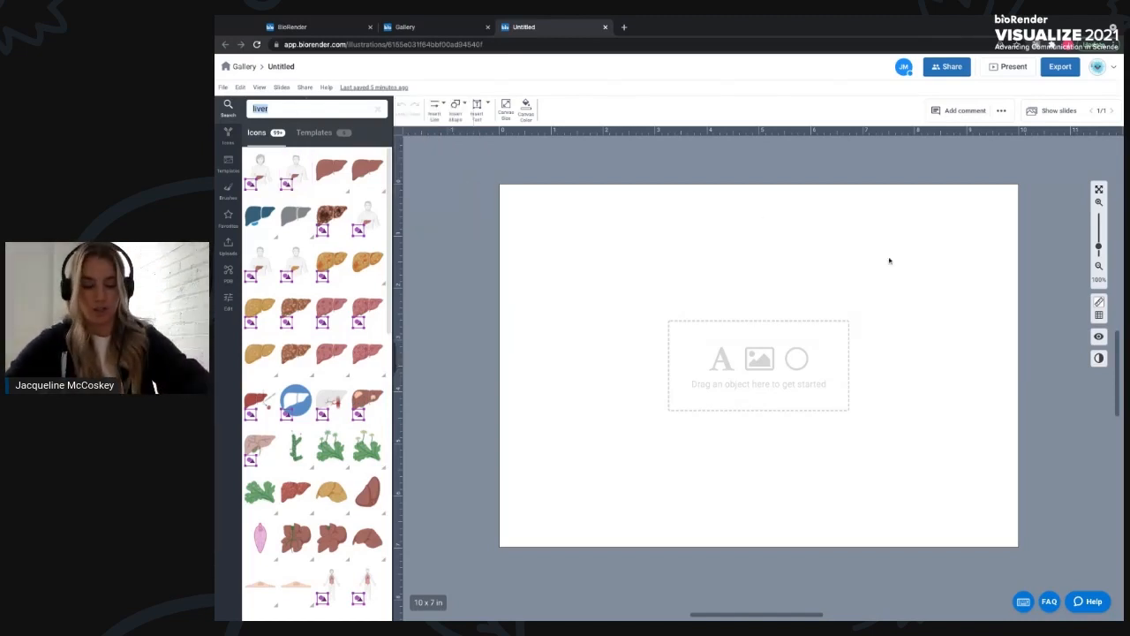
text(cancer)
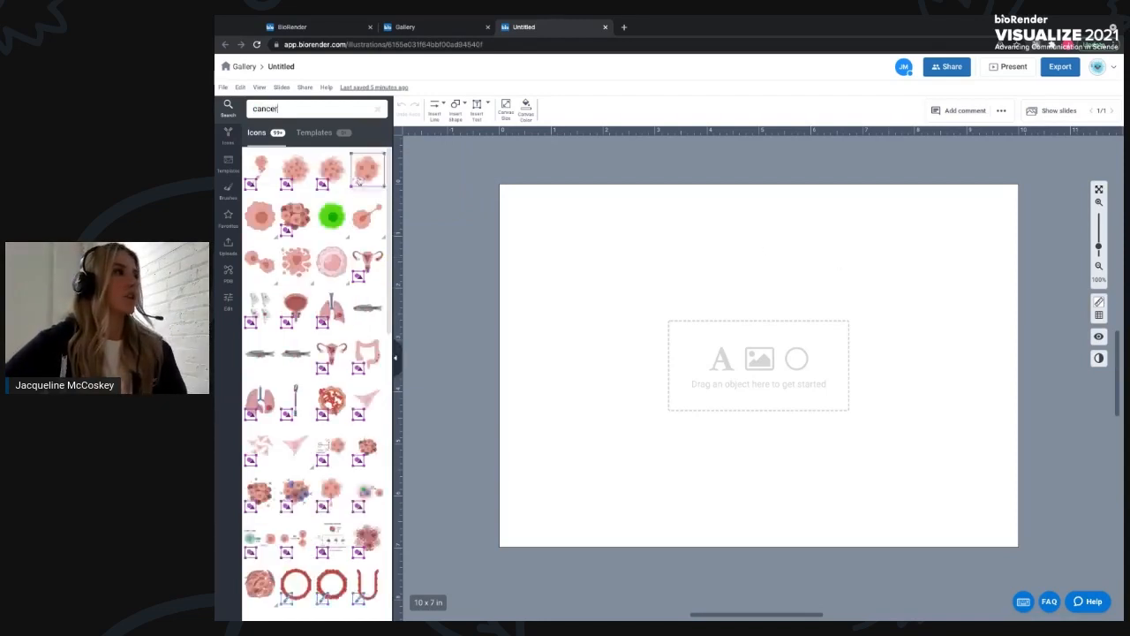
mouse_move(257, 224)
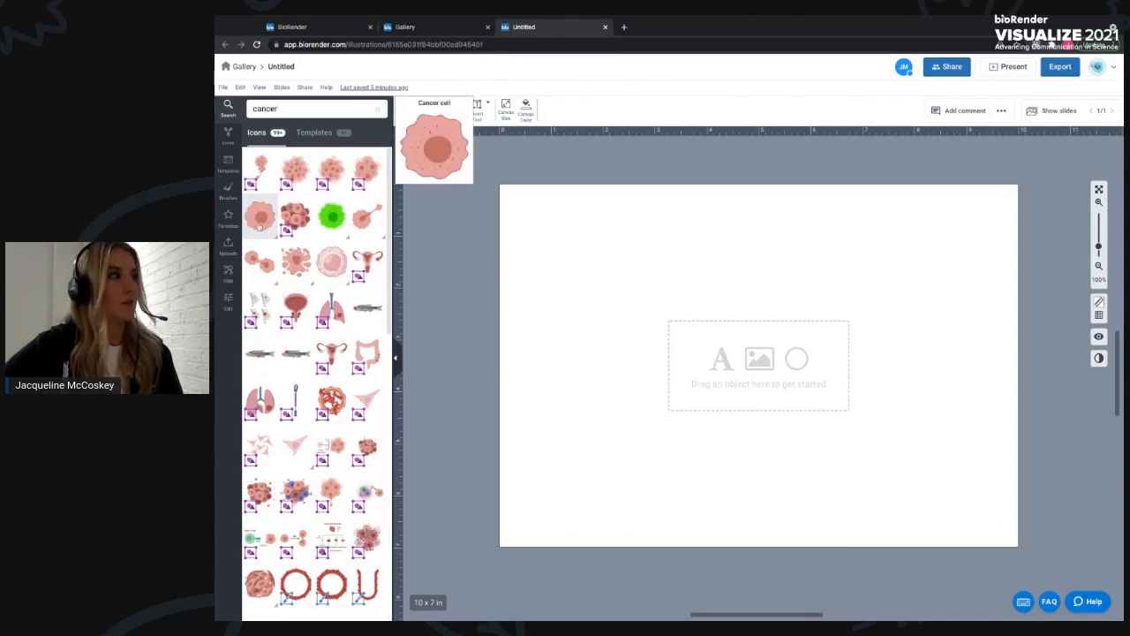
drag(260, 224, 711, 418)
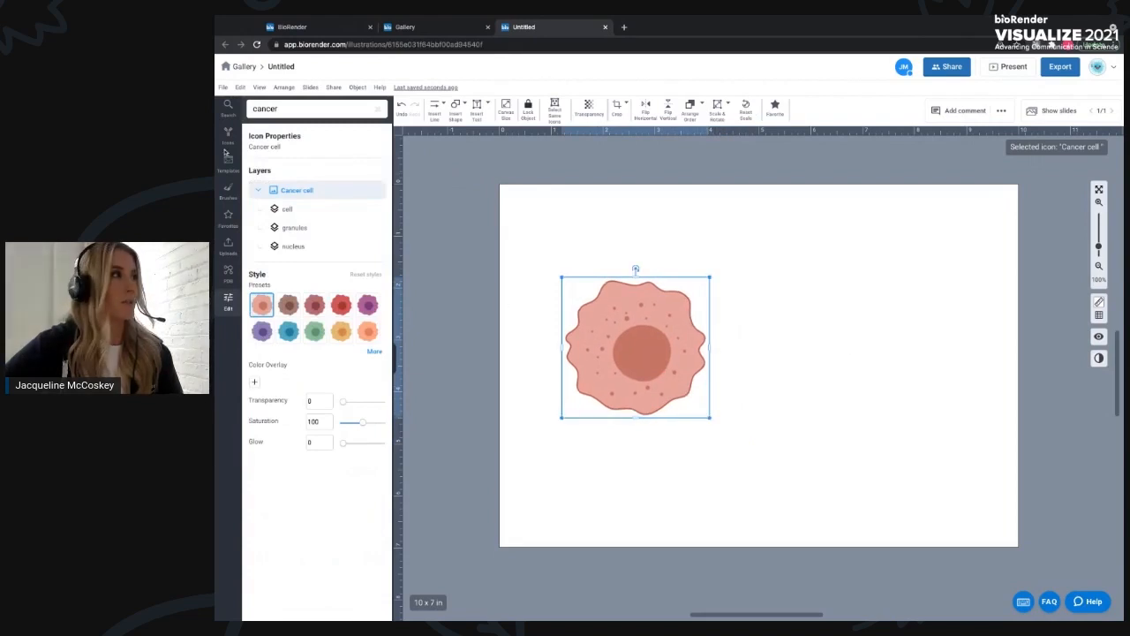
- Place the Cancer cells (medium tumor) icon to the right of the cancer cell and enlarge it slightly
click(302, 108)
key(ctrl+a)
key(BackSpace)
text(cancer)
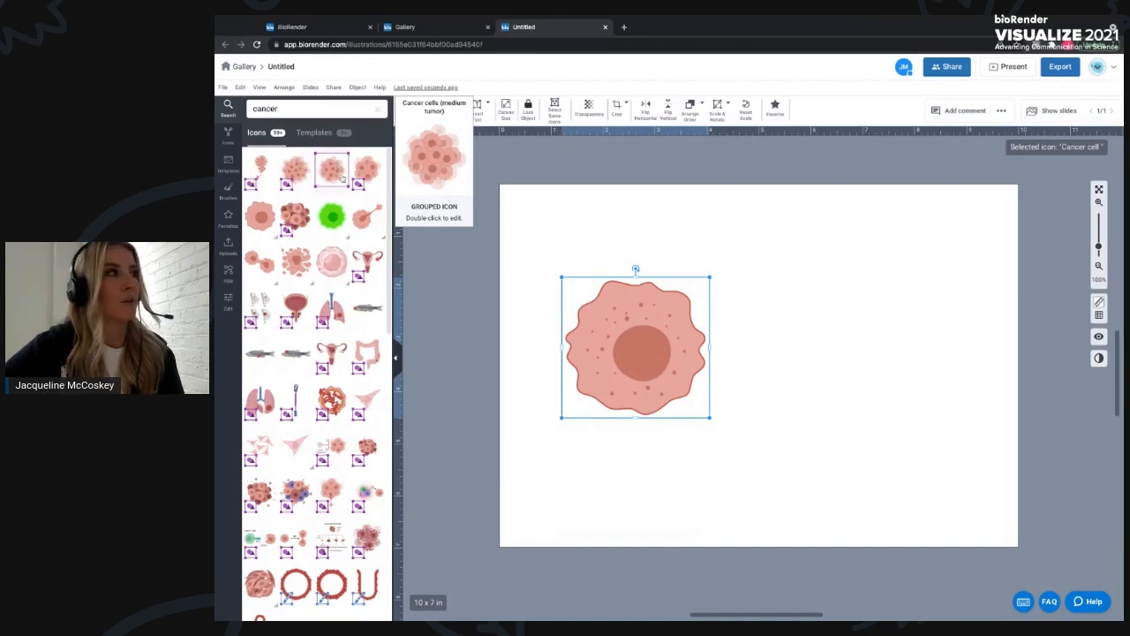
drag(334, 179, 854, 335)
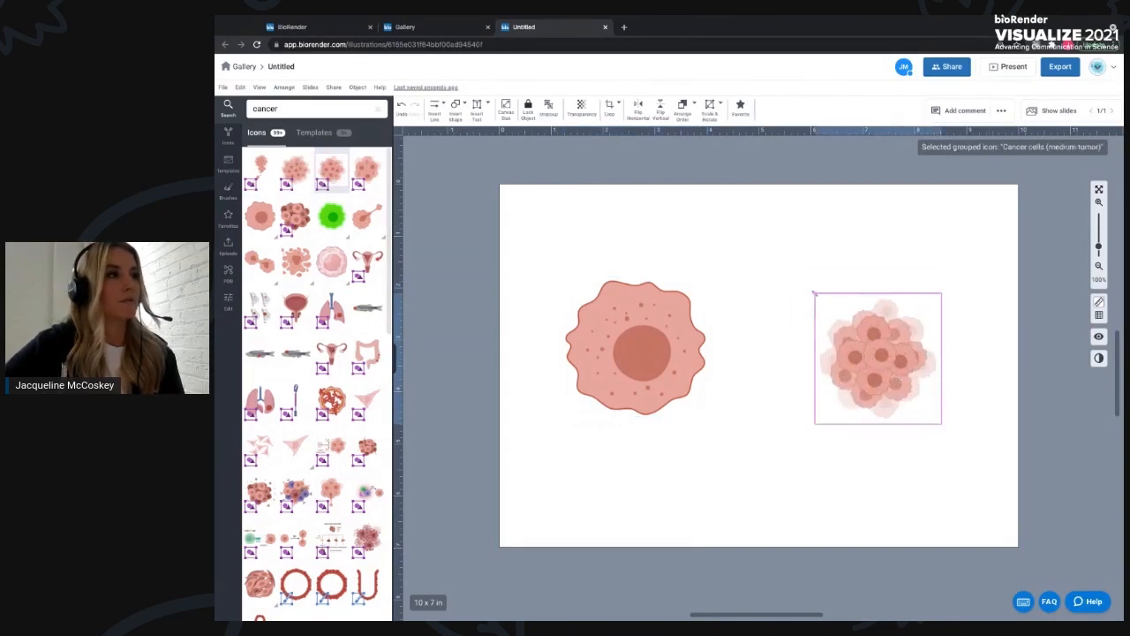
drag(814, 294, 780, 277)
drag(793, 352, 786, 345)
- Try several style presets and the transparency slider on the single cancer cell, ending on the first preset
click(632, 351)
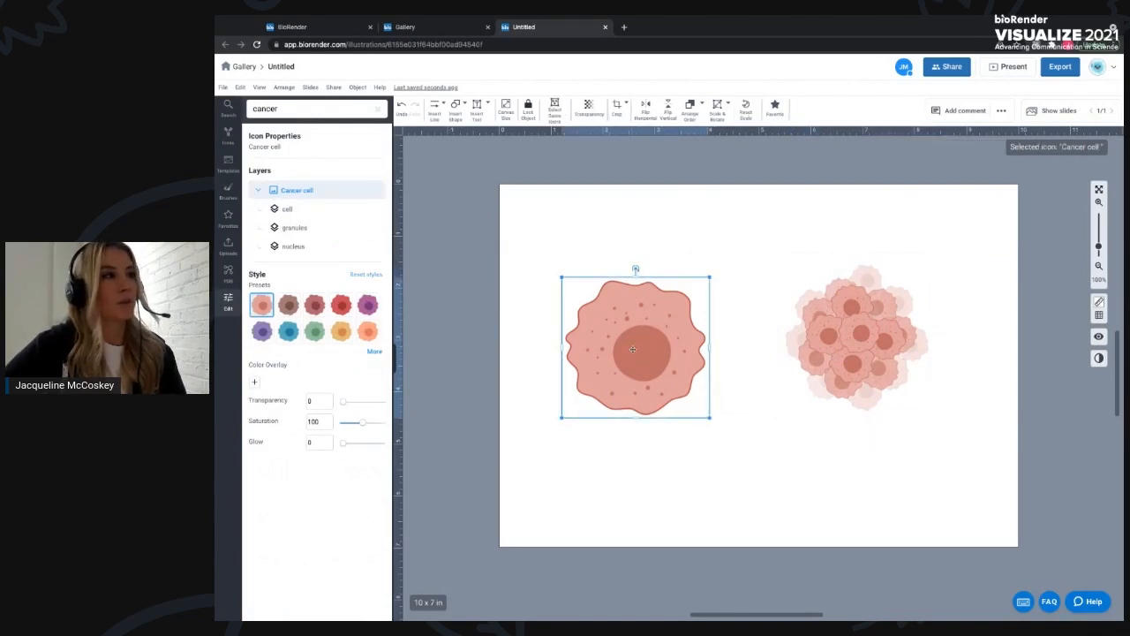
click(815, 394)
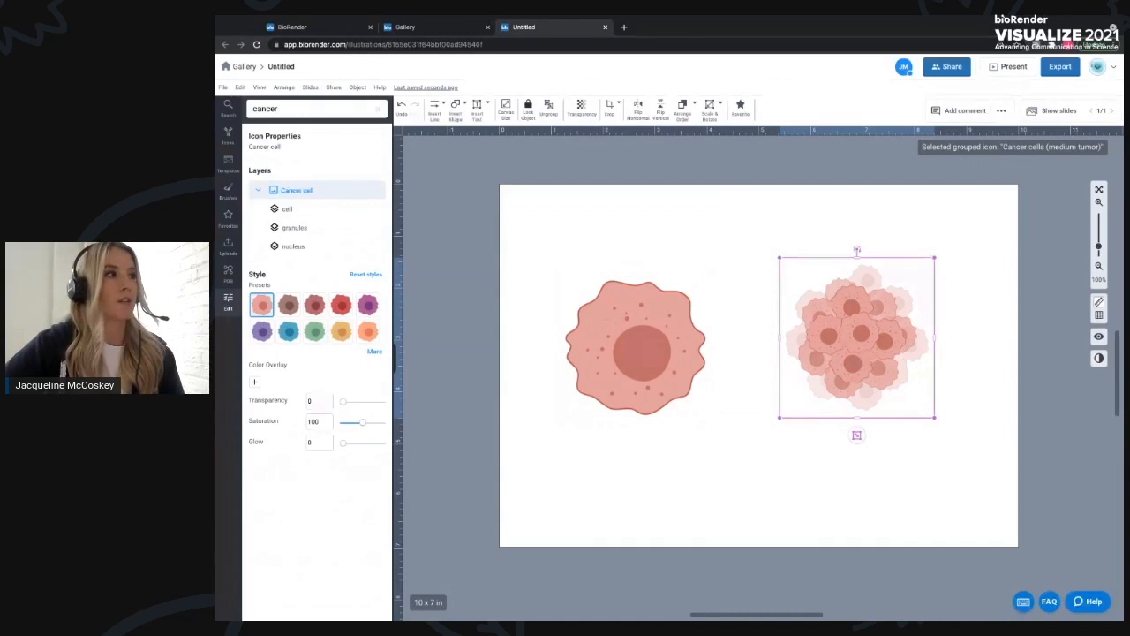
click(647, 349)
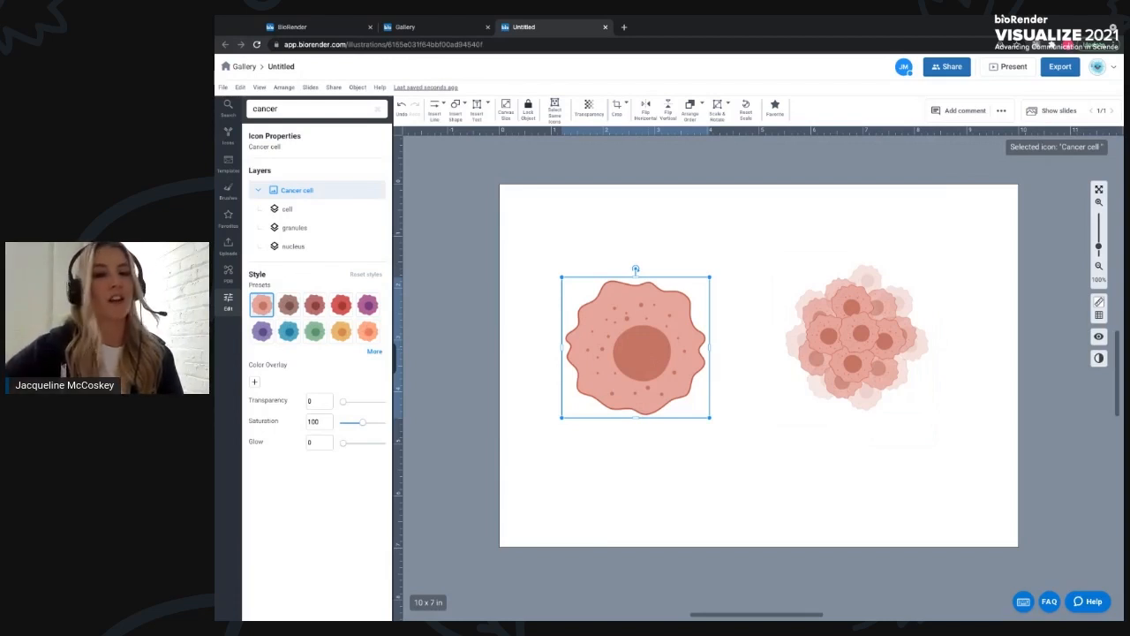
click(325, 309)
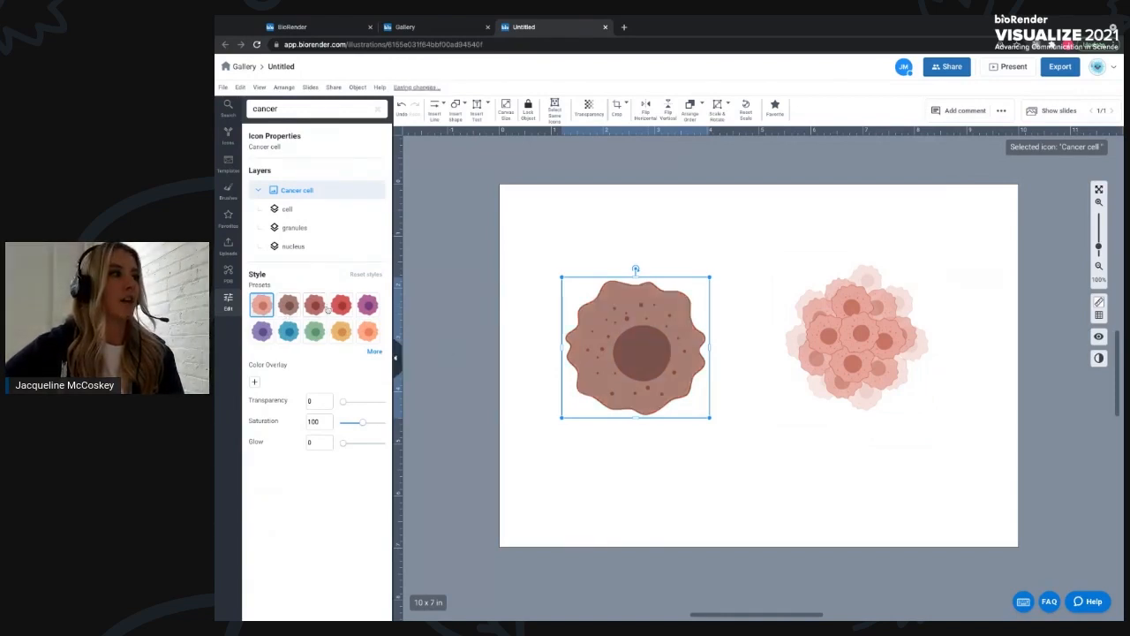
click(340, 307)
click(367, 305)
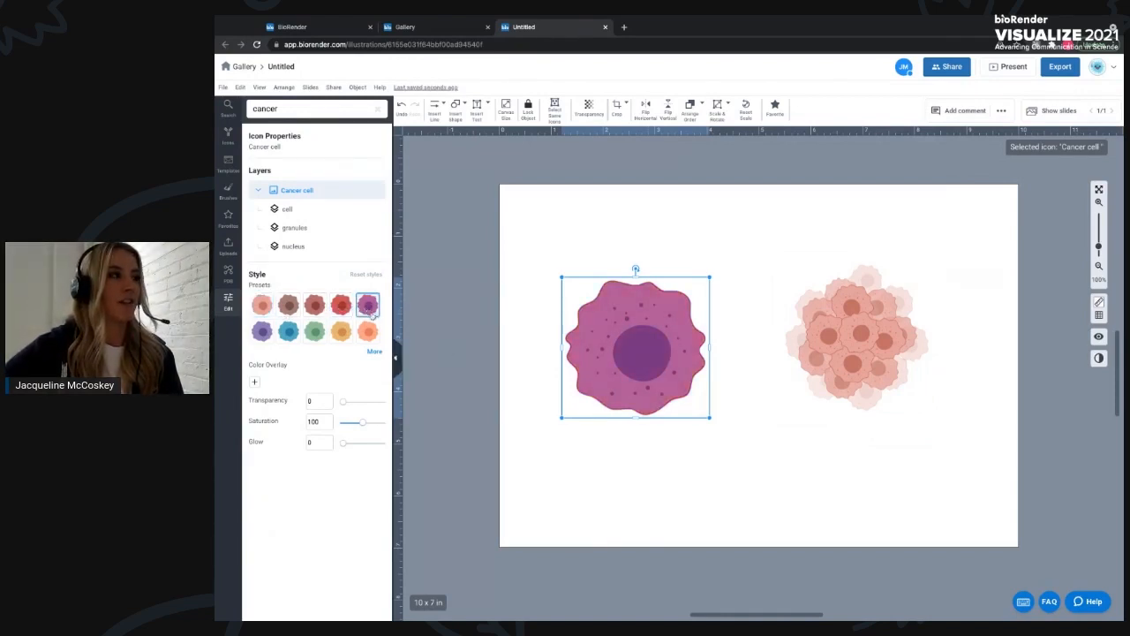
click(273, 308)
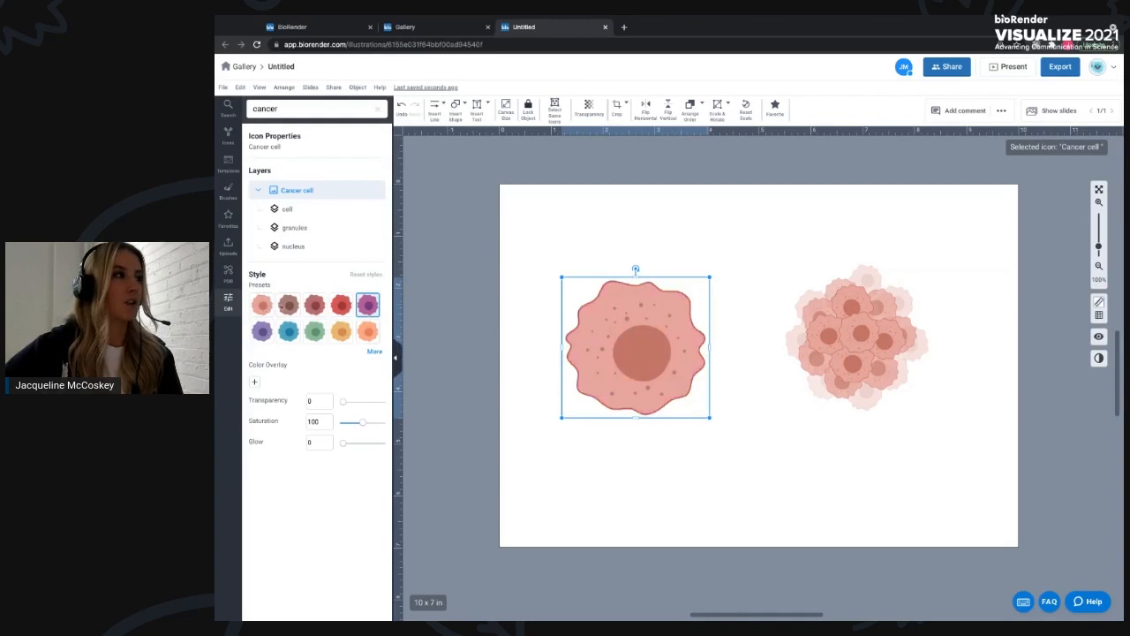
click(269, 306)
click(288, 306)
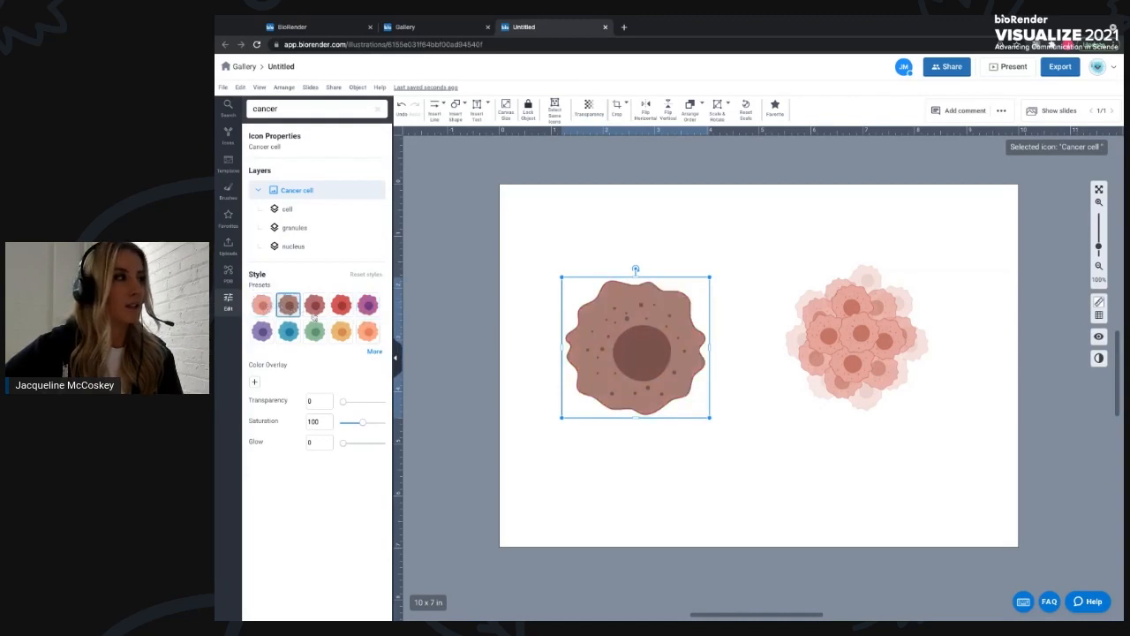
click(261, 306)
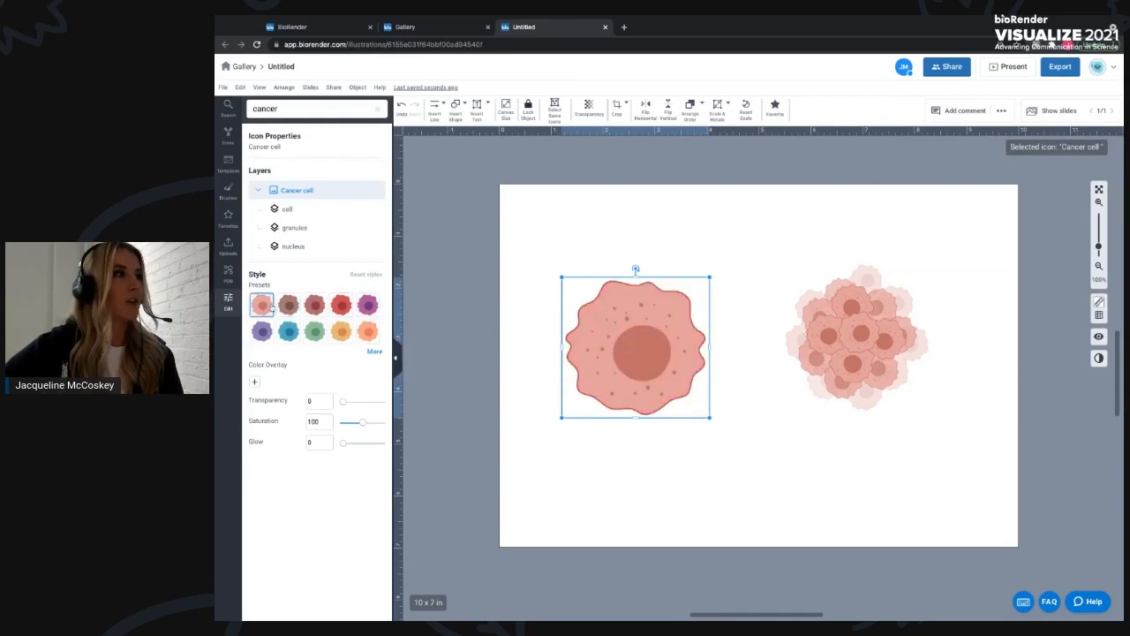
click(589, 107)
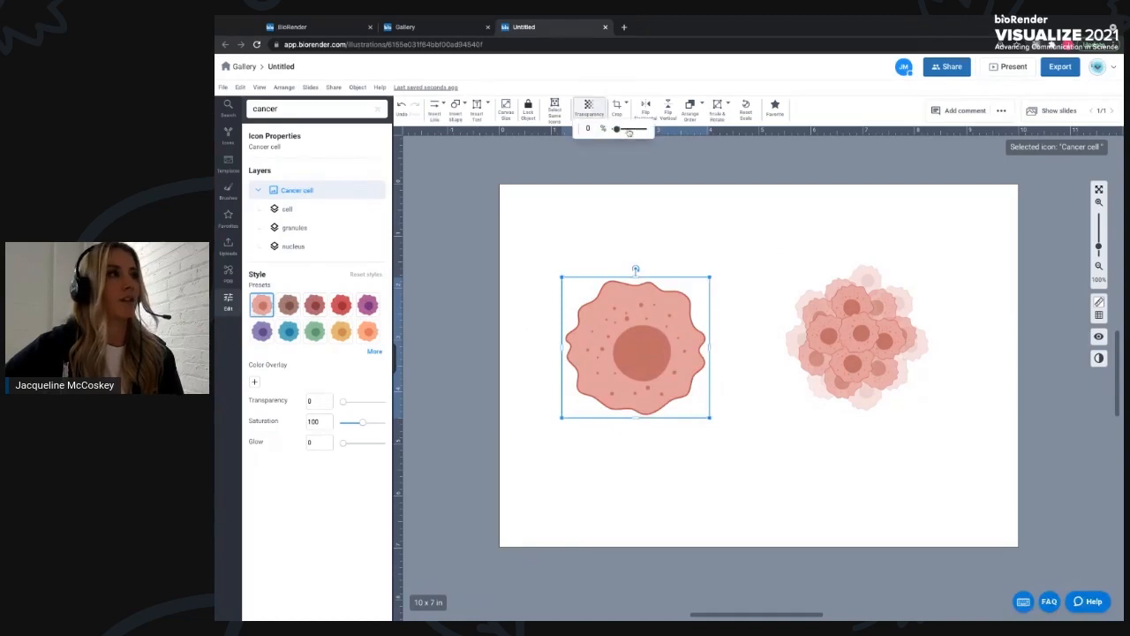
mouse_move(616, 130)
mouse_down()
mouse_move(626, 129)
mouse_move(613, 130)
mouse_up()
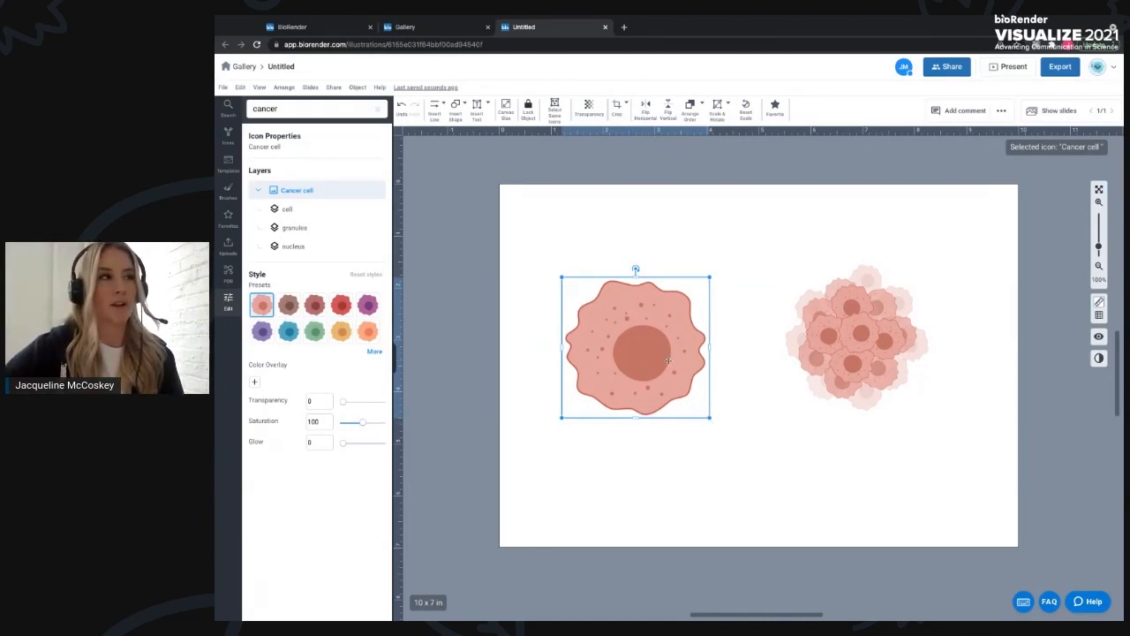
- Edit inside the tumor group and recolor a few of its cells with the purple preset
click(916, 378)
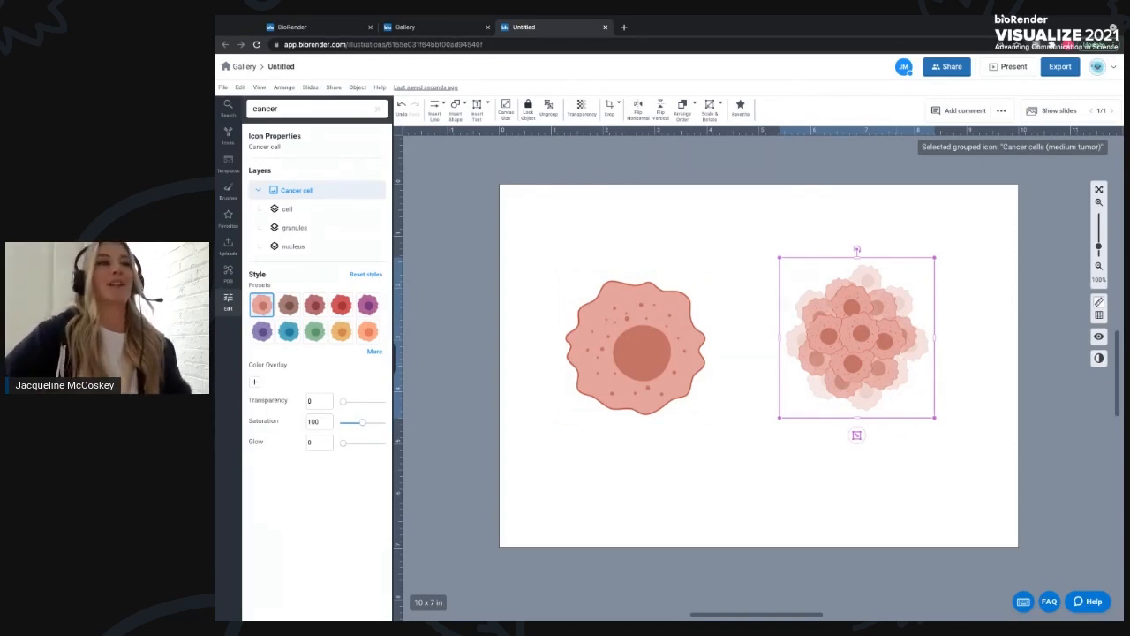
double_click(864, 336)
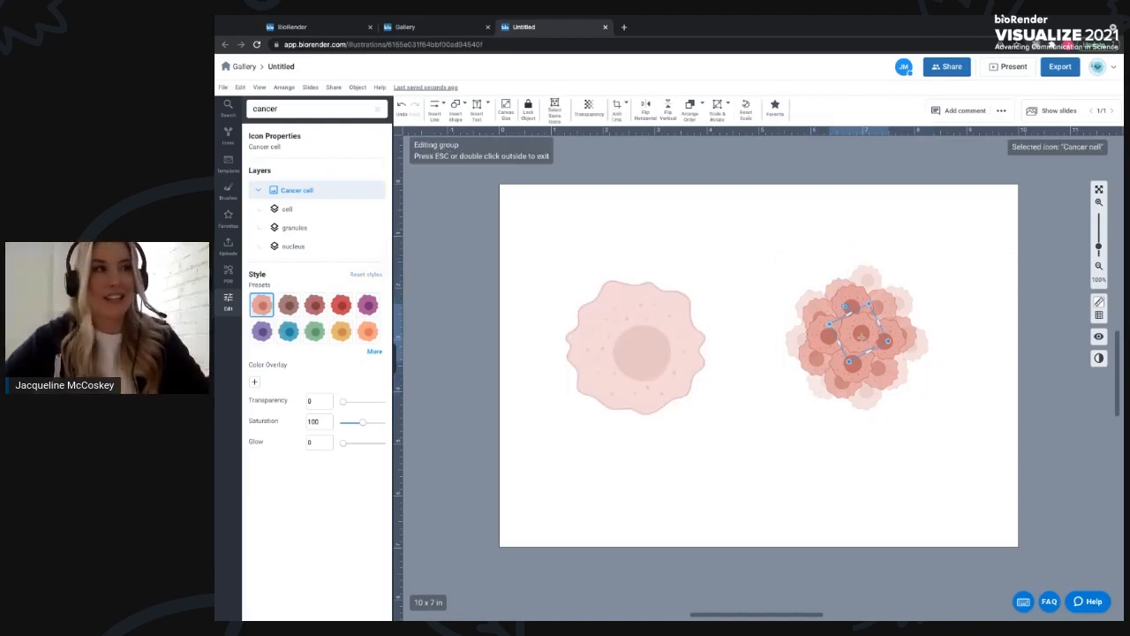
shift+click(824, 336)
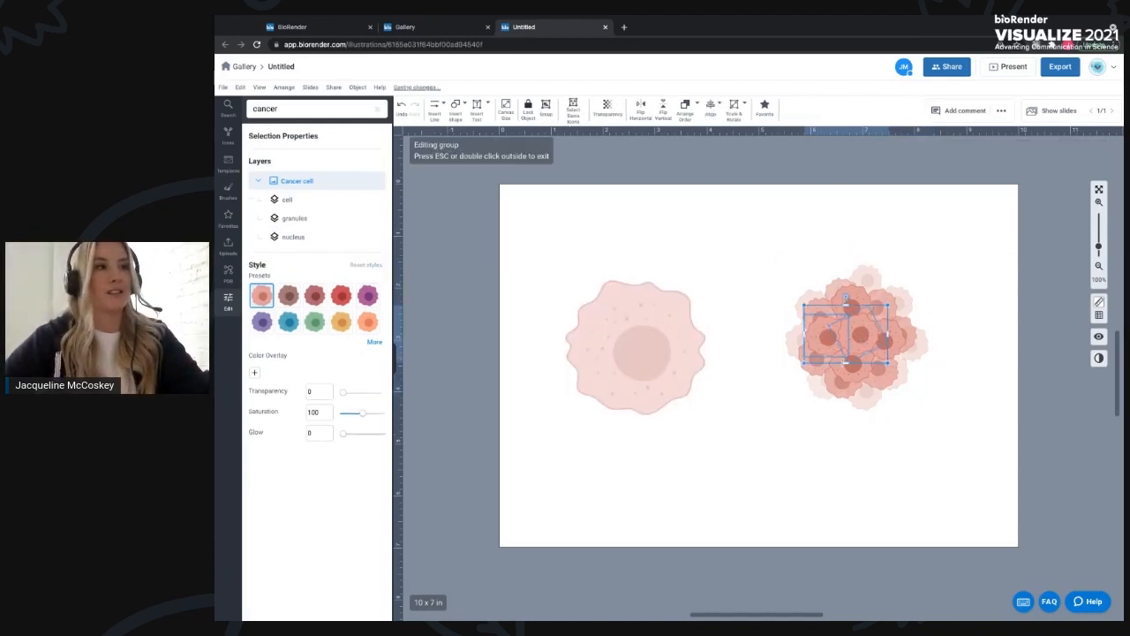
shift+click(857, 369)
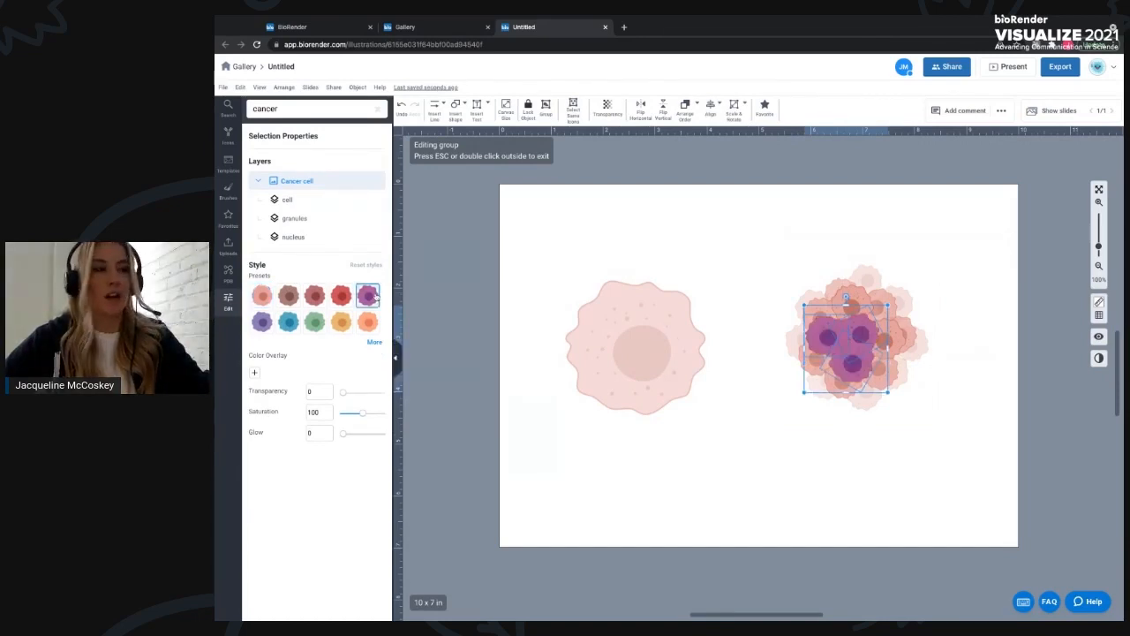
click(945, 408)
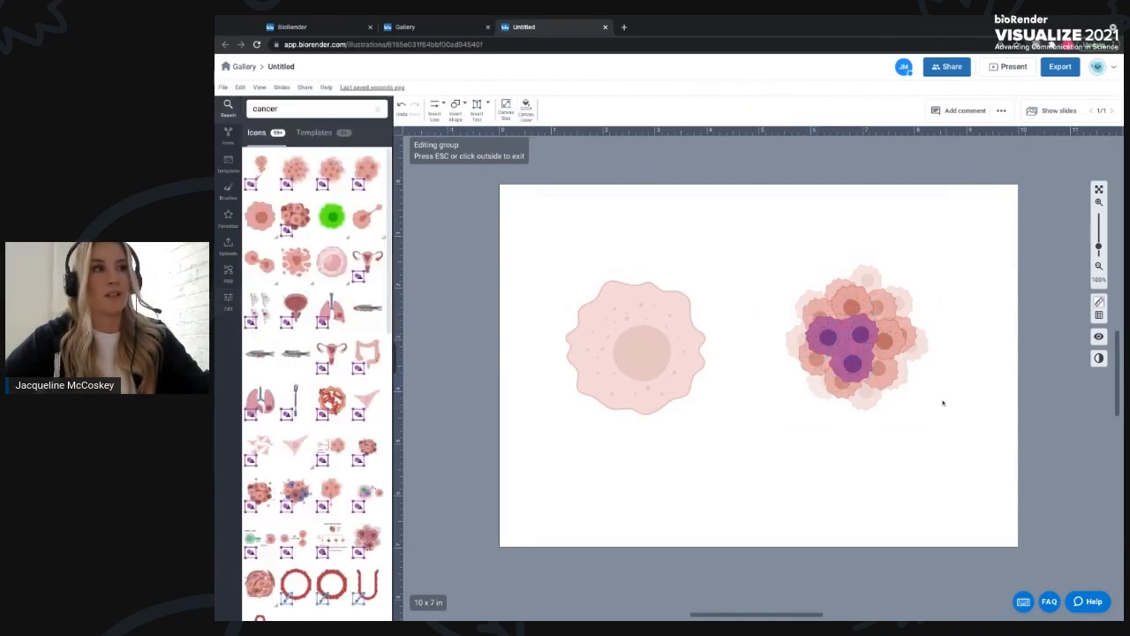
click(862, 333)
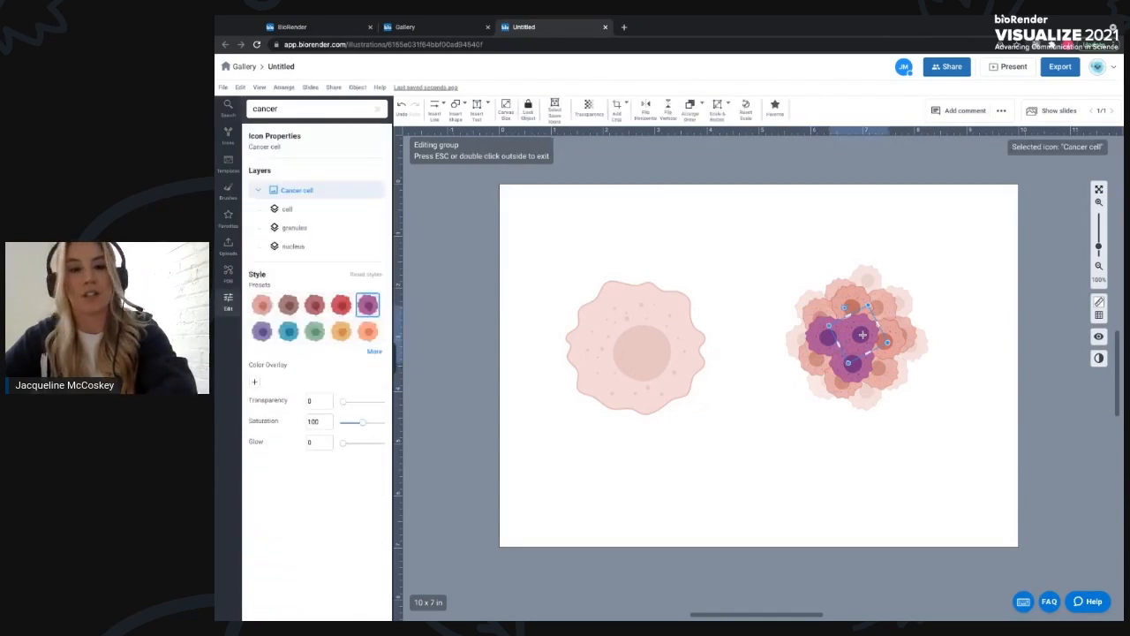
click(919, 408)
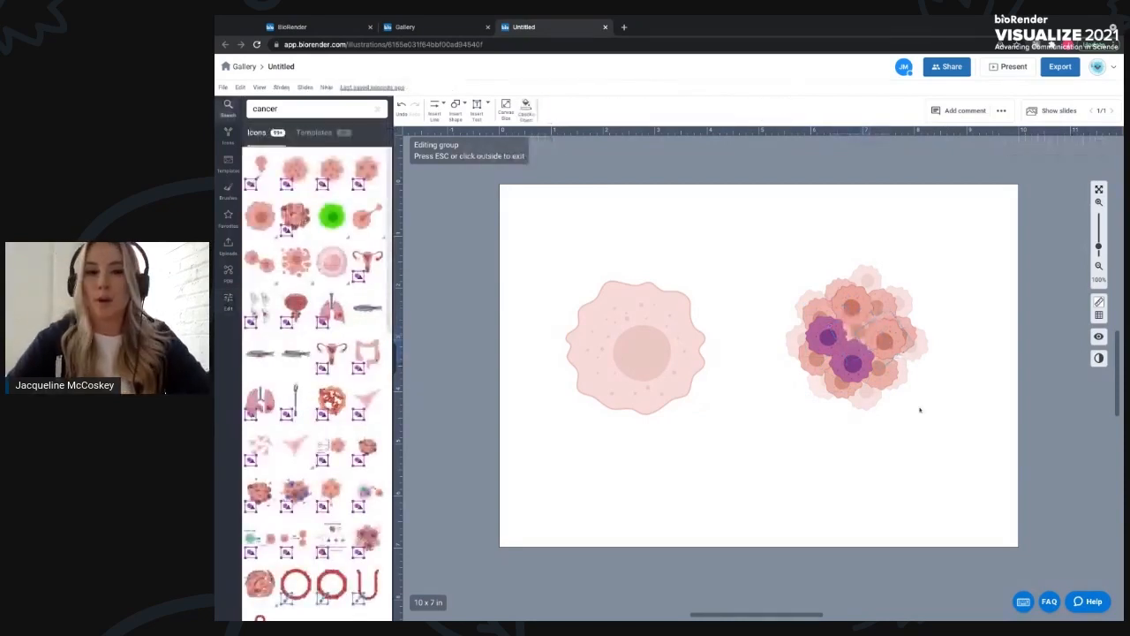
- Select both illustrations on the canvas and delete them
click(588, 355)
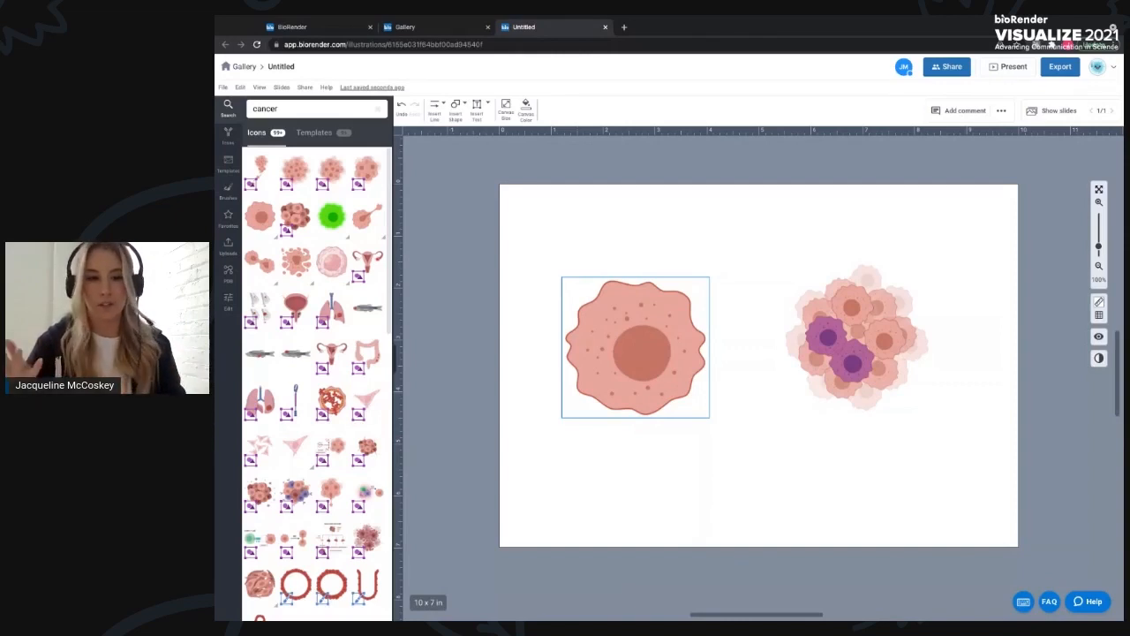
click(739, 387)
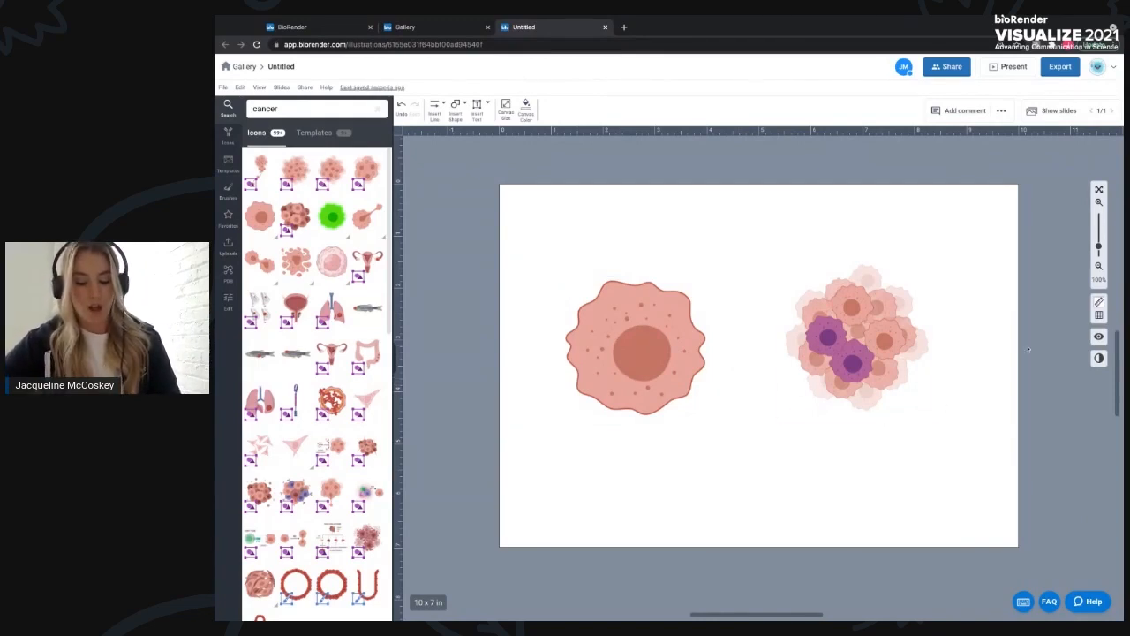
drag(509, 242, 968, 424)
key(Delete)
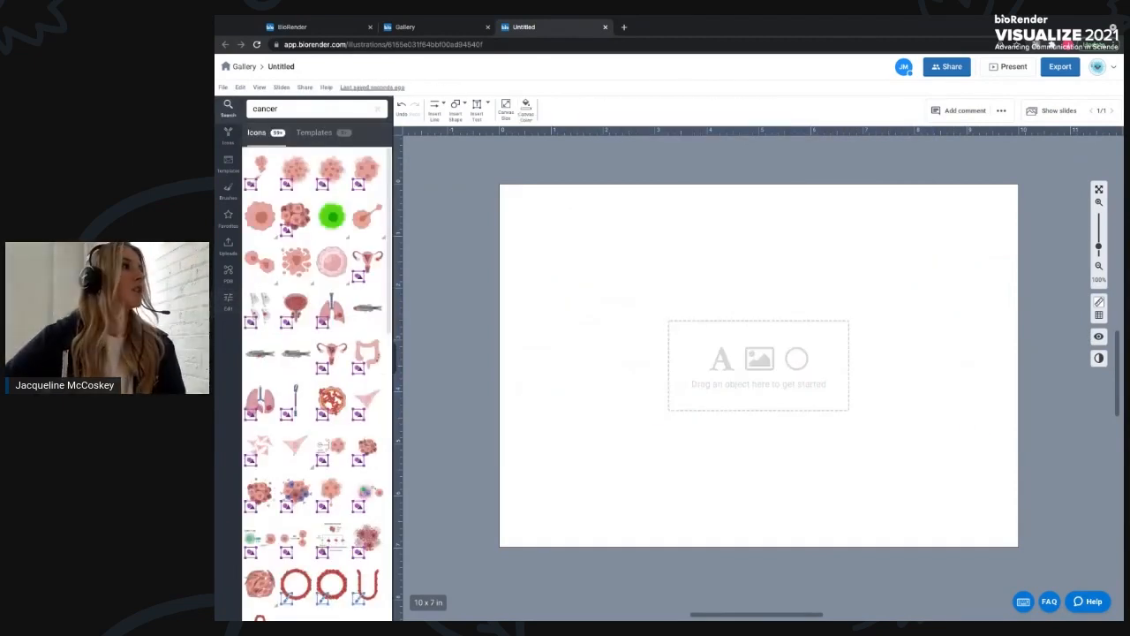
- Search the icons for dna and place the Simplified dsDNA brush (straight) in the middle of the canvas
text(dna)
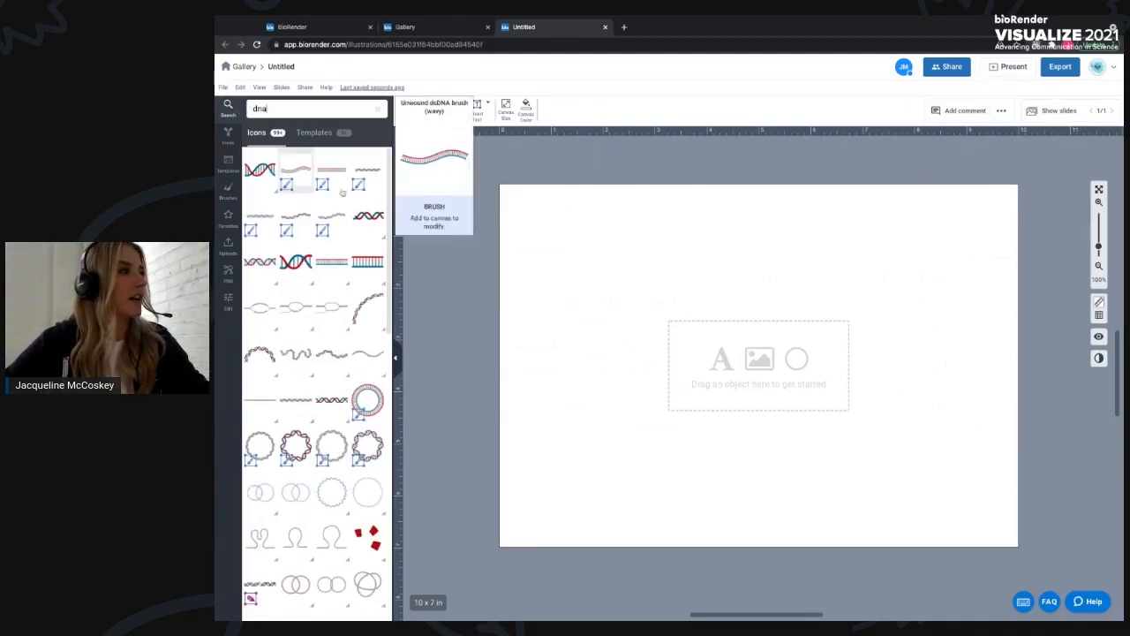
mouse_move(359, 190)
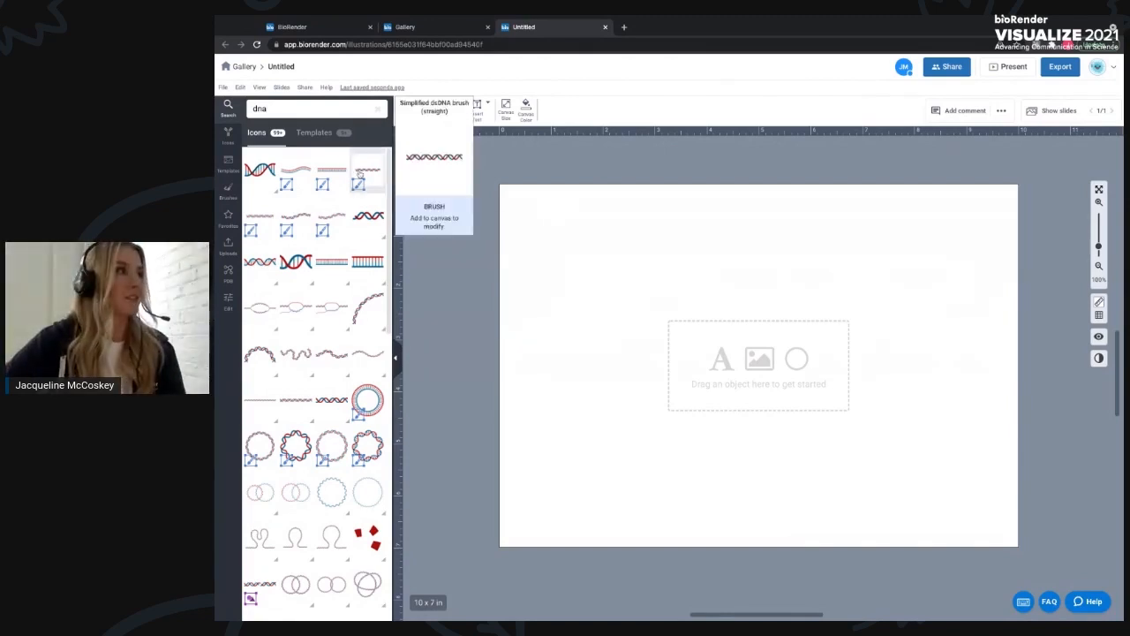
drag(360, 175, 761, 323)
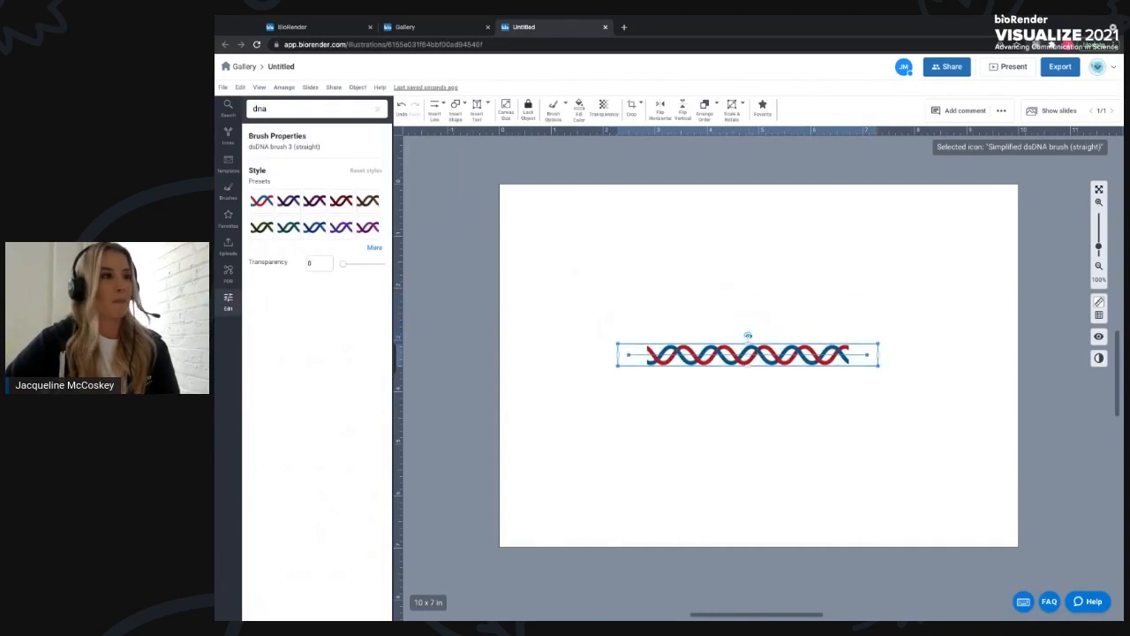
- Nudge the DNA brush slightly and stretch its right end to make it longer
drag(772, 356, 764, 350)
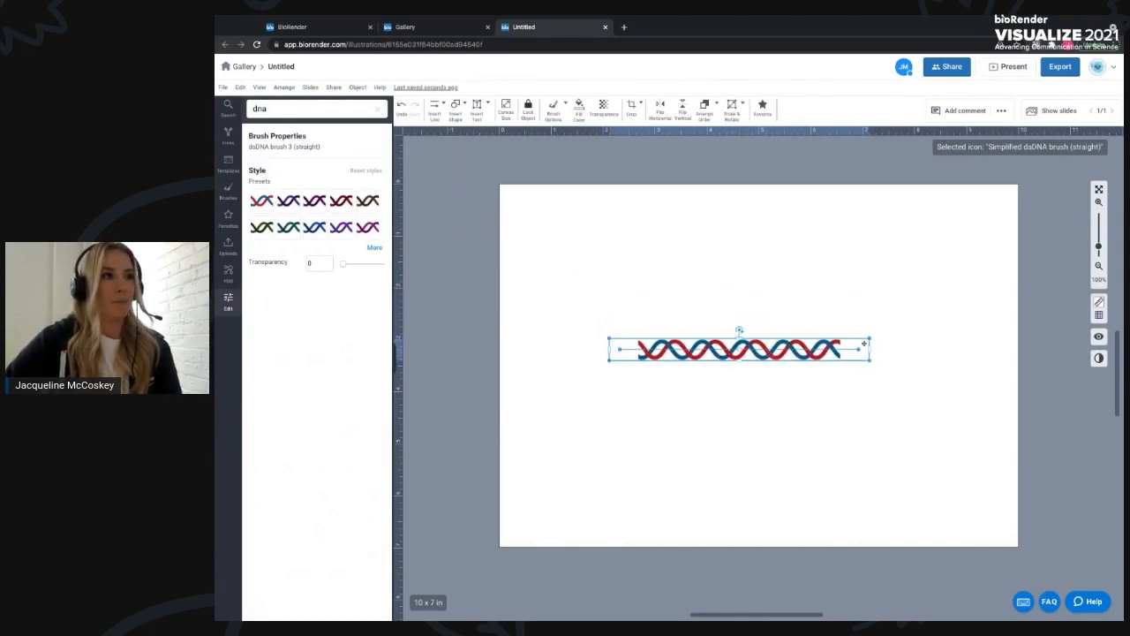
mouse_move(871, 351)
mouse_down()
mouse_move(962, 350)
mouse_move(794, 349)
mouse_move(939, 350)
mouse_move(918, 349)
mouse_up()
click(769, 386)
click(764, 354)
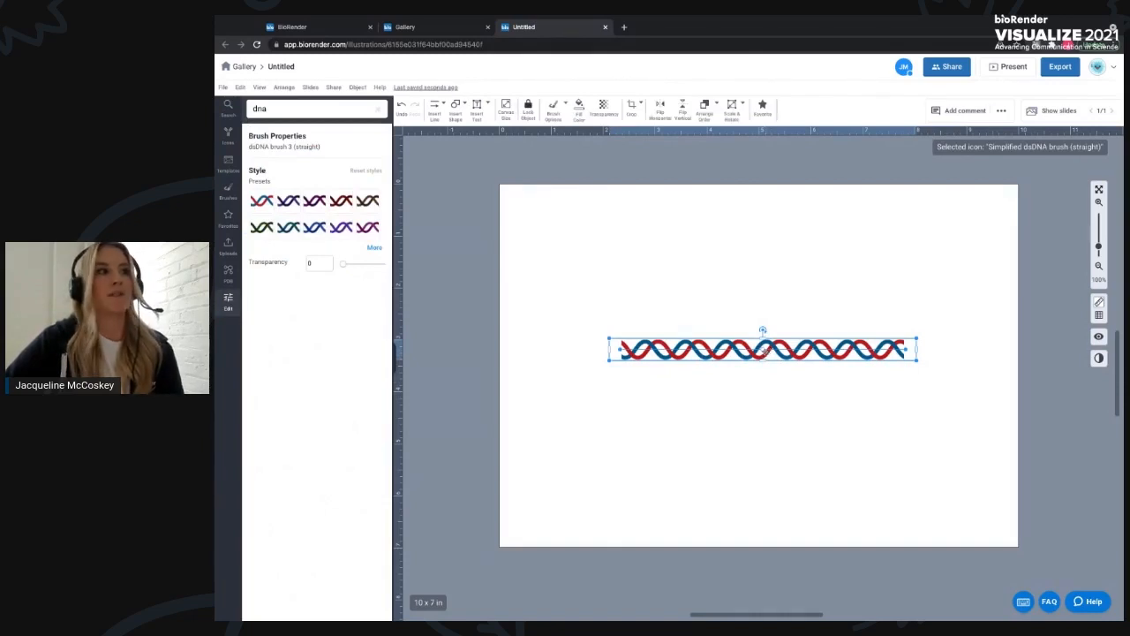
- Bend the straight DNA brush into a wavy strand by moving its control points up and down
drag(762, 350, 761, 280)
drag(820, 303, 816, 339)
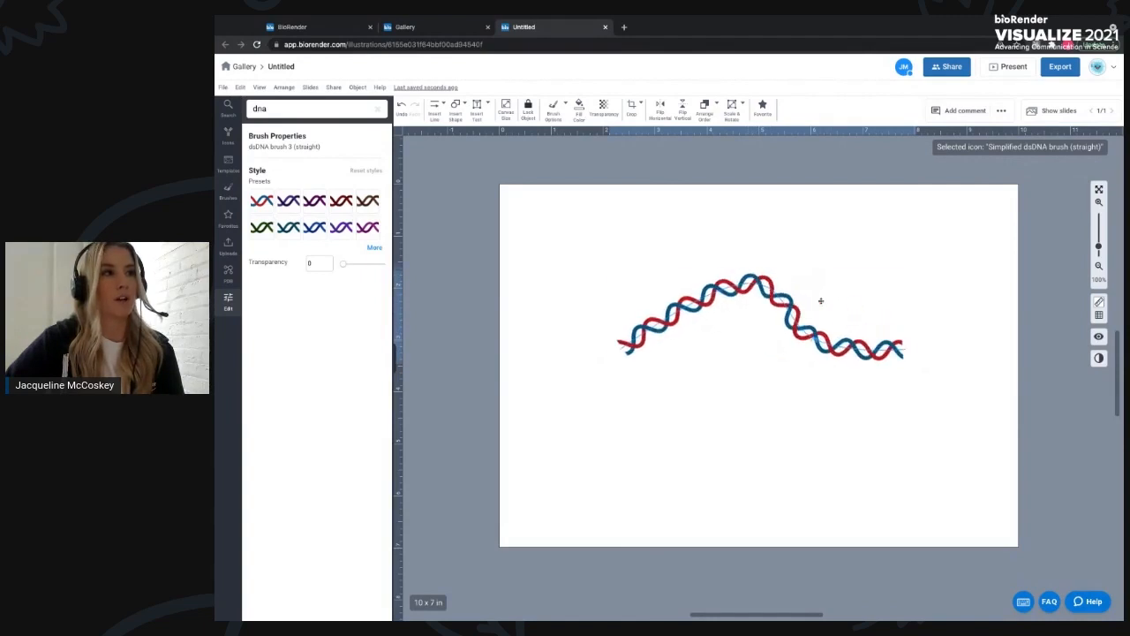
drag(695, 302, 653, 314)
drag(853, 348, 848, 294)
drag(760, 285, 775, 356)
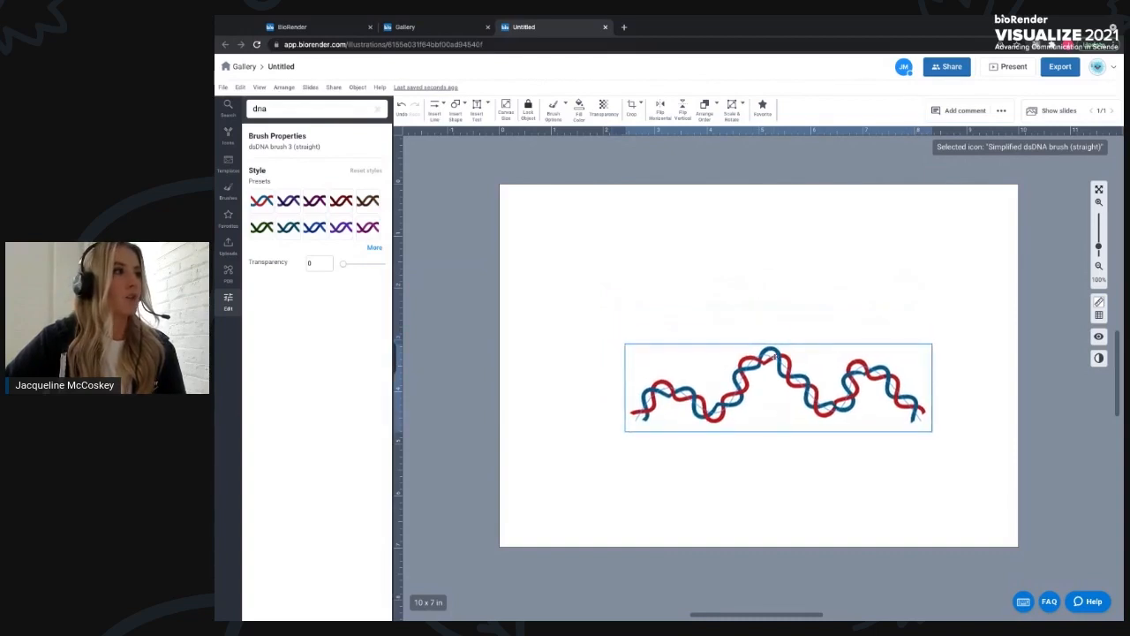
- Recolor the DNA brush with the dark blue preset and move it to the upper part of the canvas
click(313, 229)
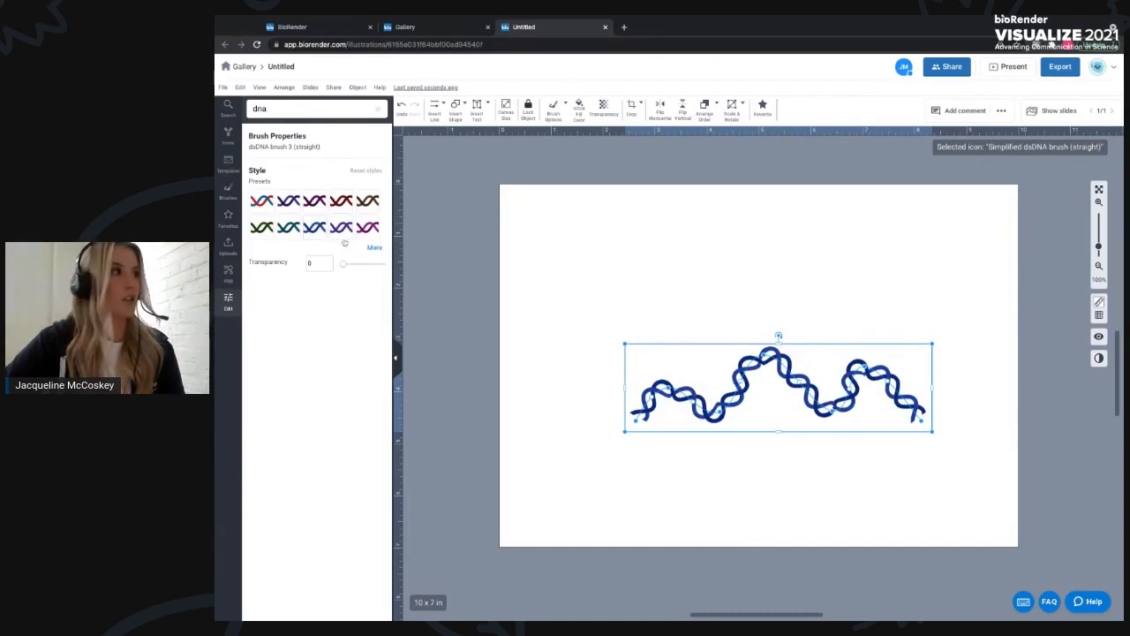
click(316, 230)
click(316, 231)
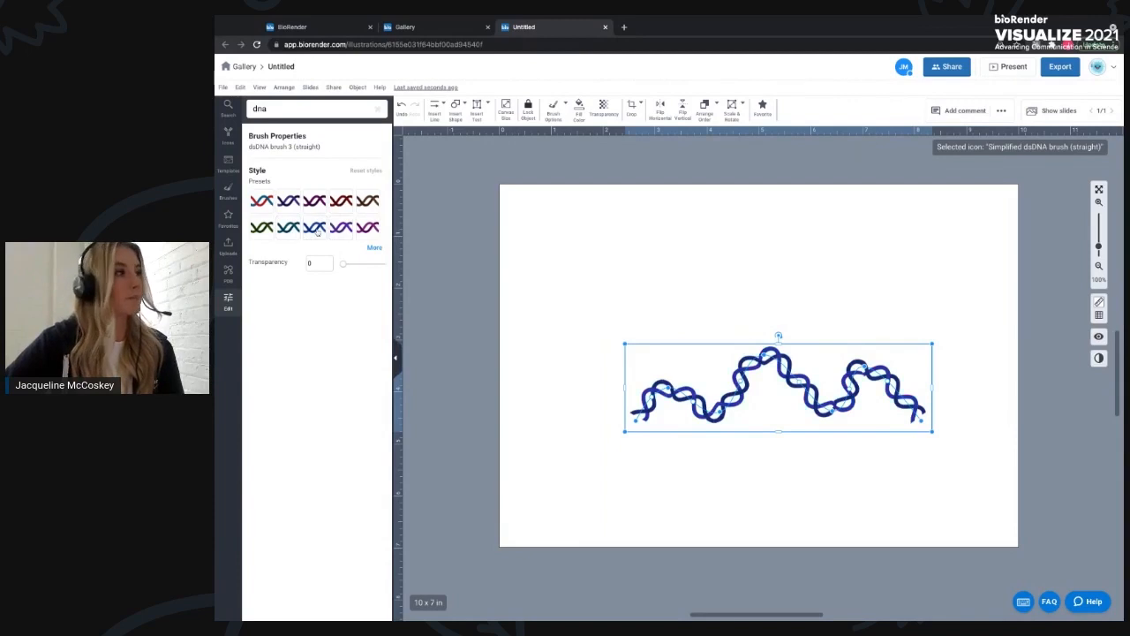
click(764, 364)
mouse_move(770, 362)
mouse_down()
mouse_move(725, 254)
mouse_move(736, 235)
mouse_up()
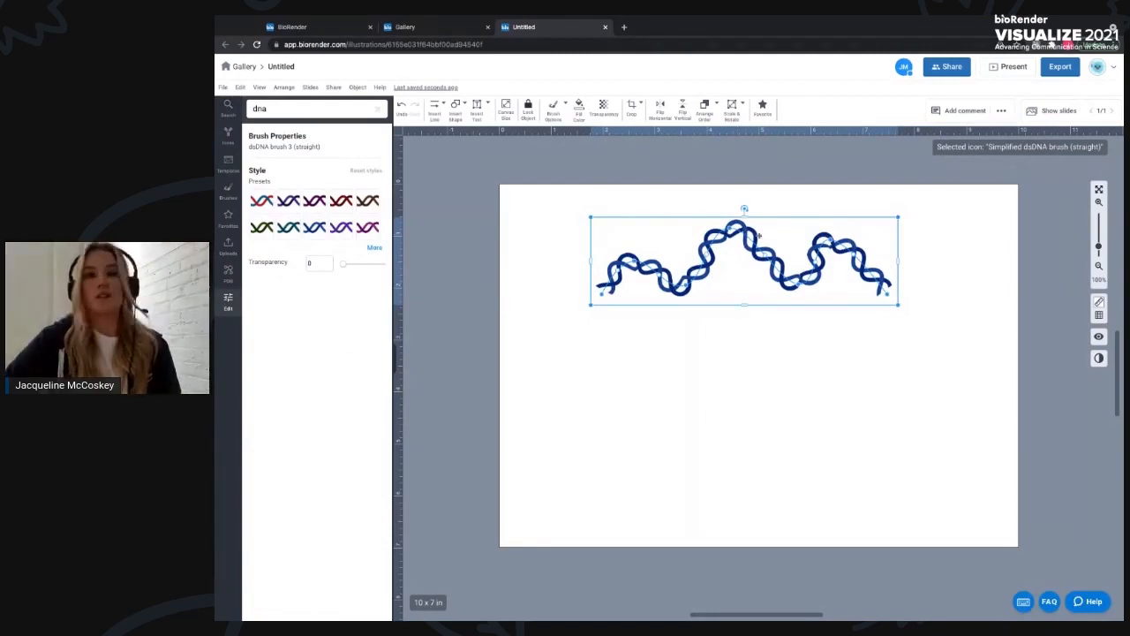
- Browse the brush library and add the Phospholipid bilayer brush (small arc) below the DNA
click(227, 193)
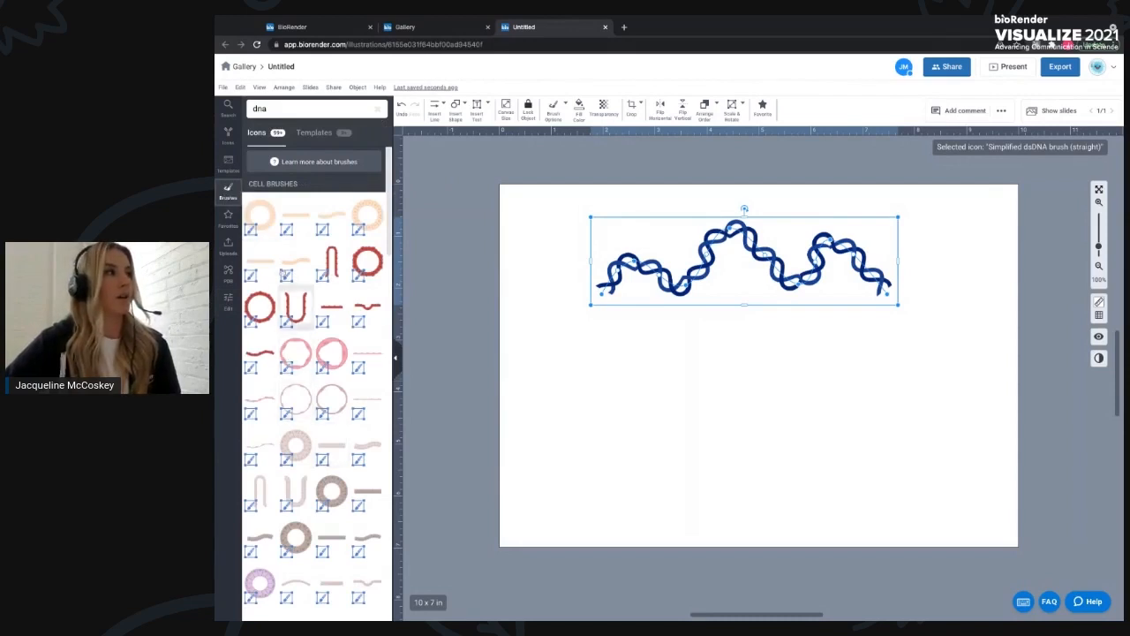
scroll(290, 255, down, 1)
mouse_move(290, 255)
scroll(291, 255, down, 4)
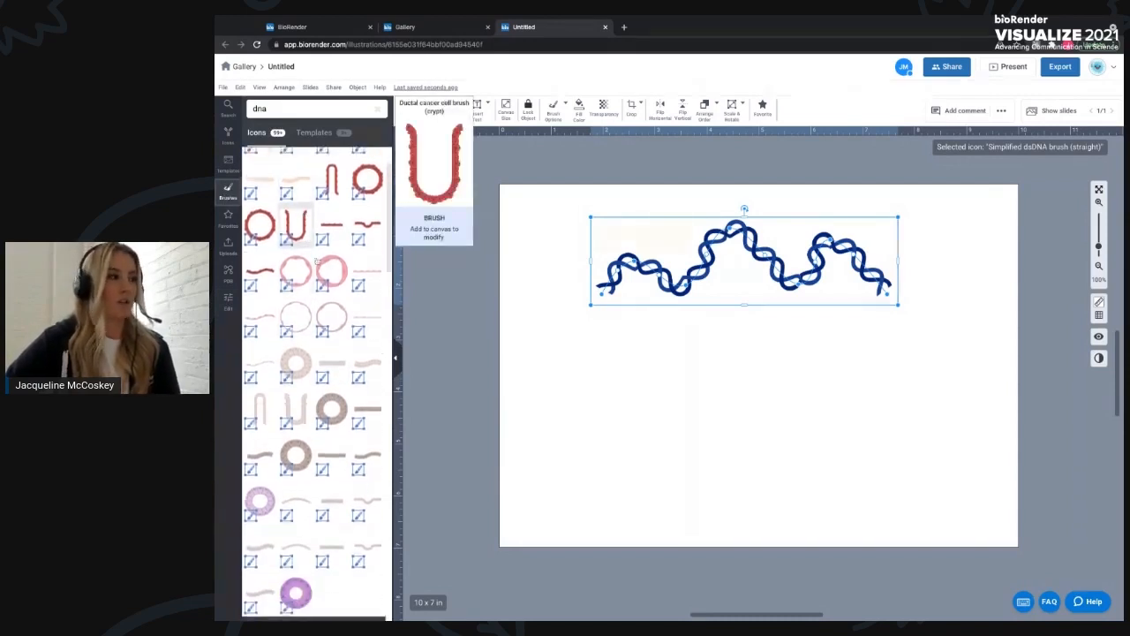
scroll(300, 265, down, 4)
scroll(296, 330, down, 12)
scroll(297, 316, down, 1)
mouse_move(331, 489)
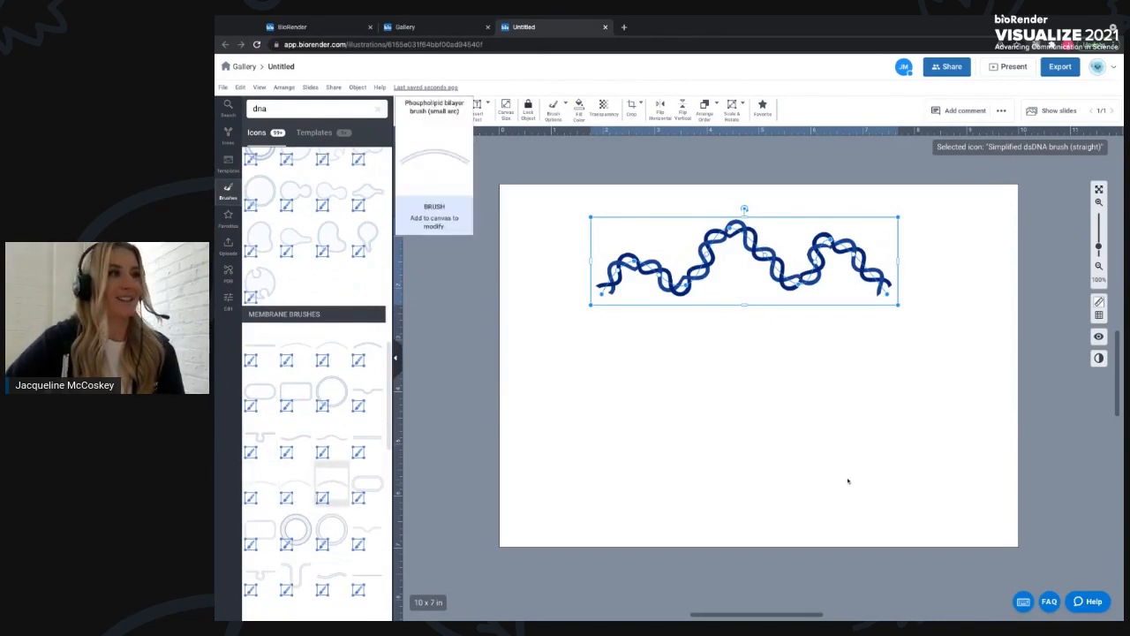
drag(788, 357, 796, 370)
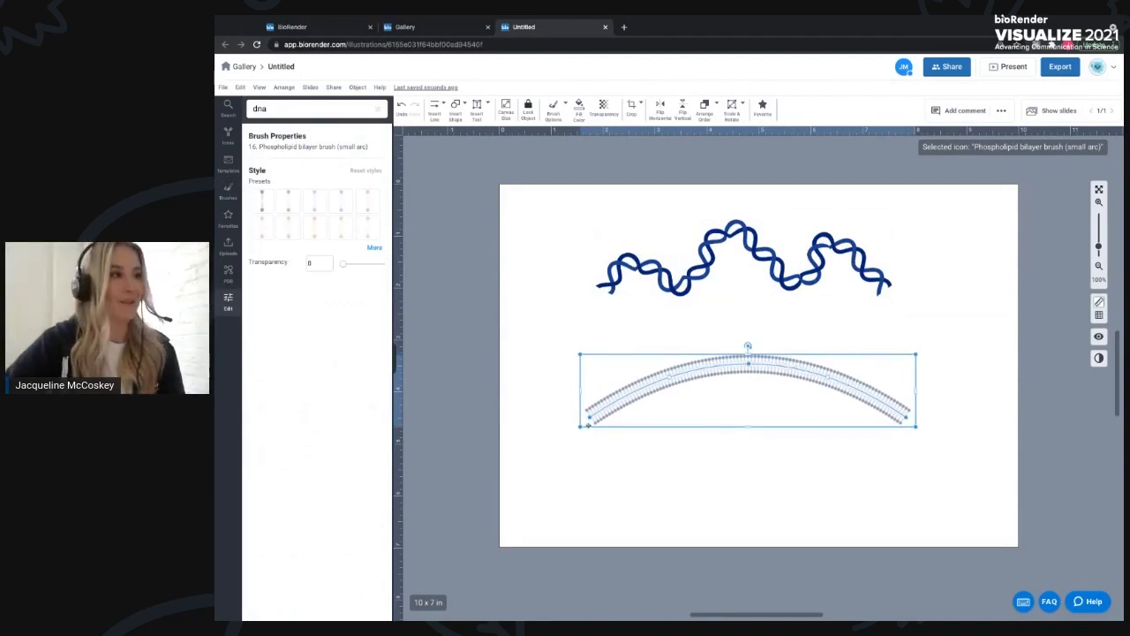
- Stretch the bilayer's left end outward, bend its control points into a wave, and move it up under the DNA
drag(586, 417, 549, 438)
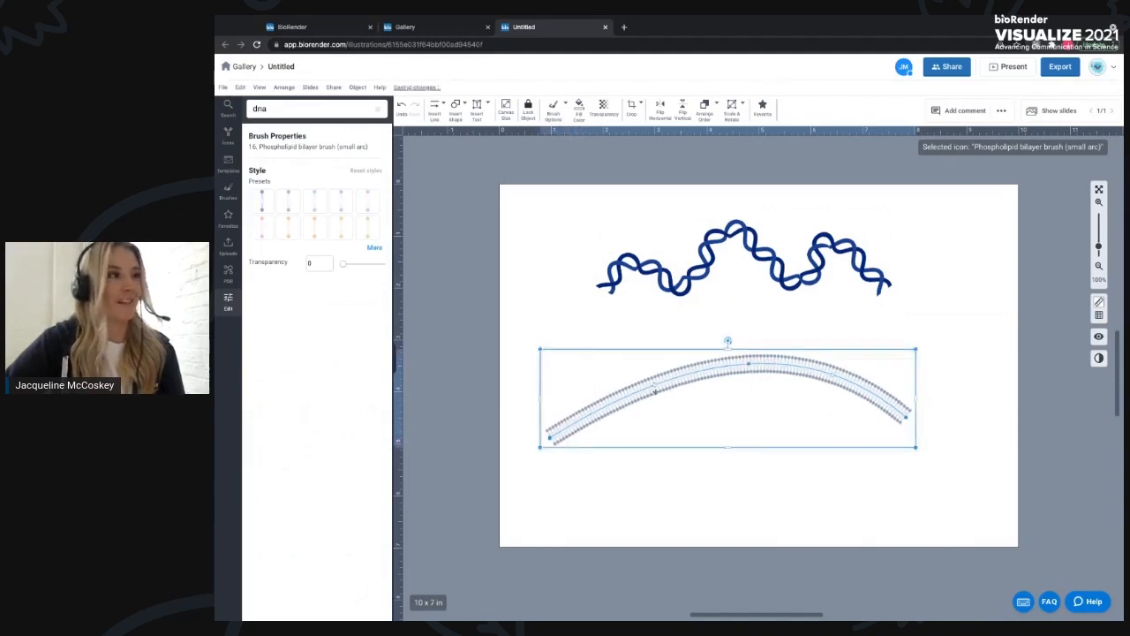
drag(655, 389, 673, 420)
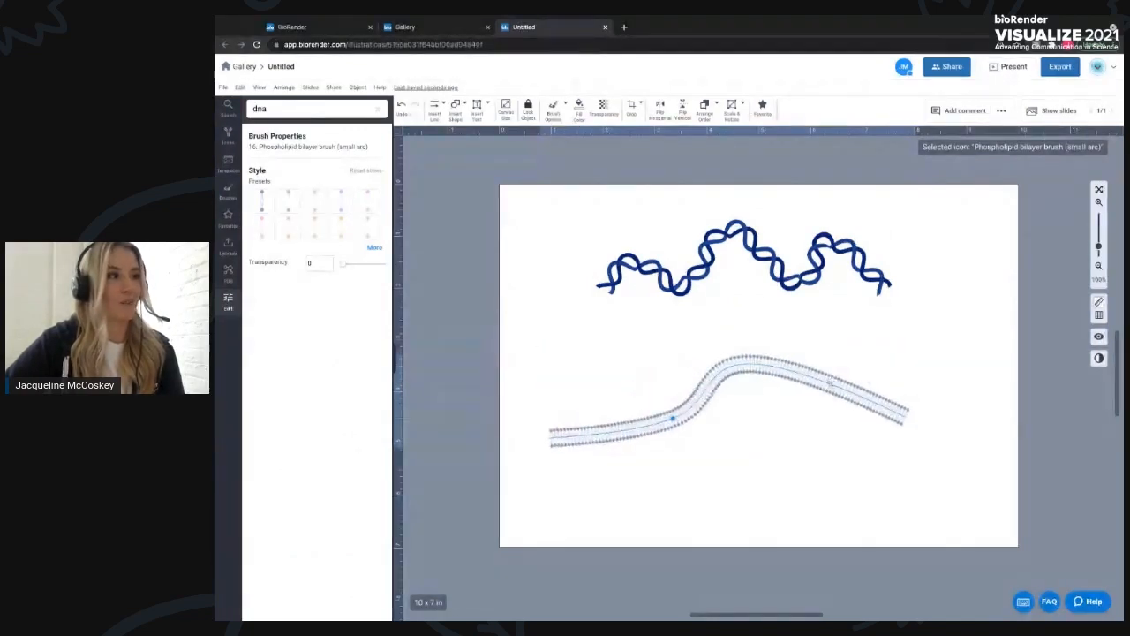
click(826, 383)
drag(810, 377, 784, 412)
click(625, 434)
drag(622, 431, 620, 373)
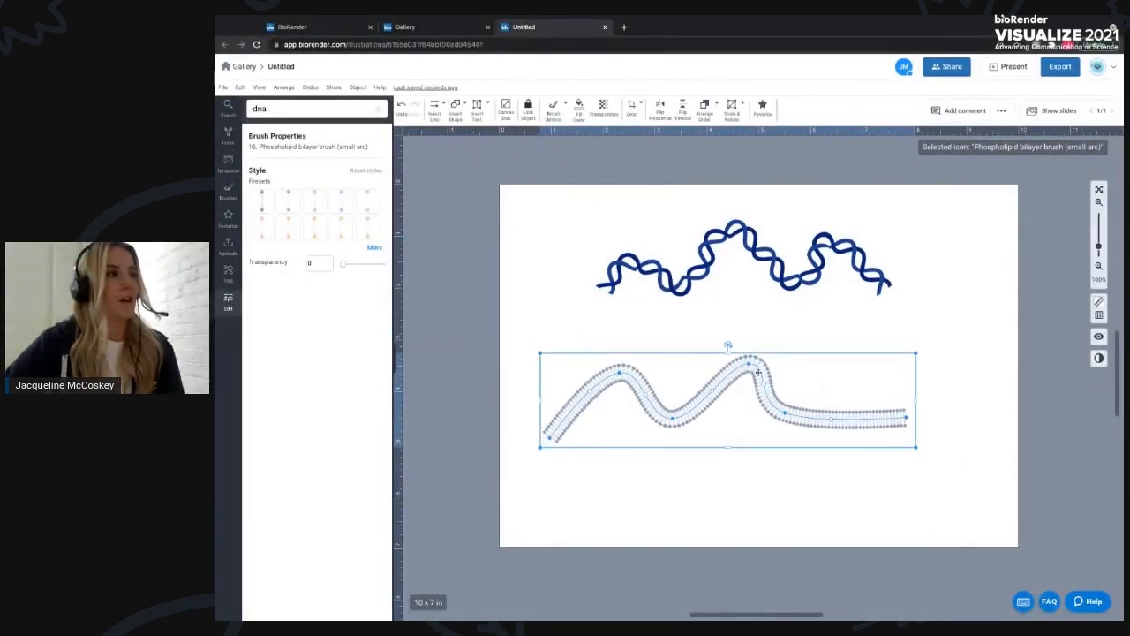
drag(765, 375, 759, 322)
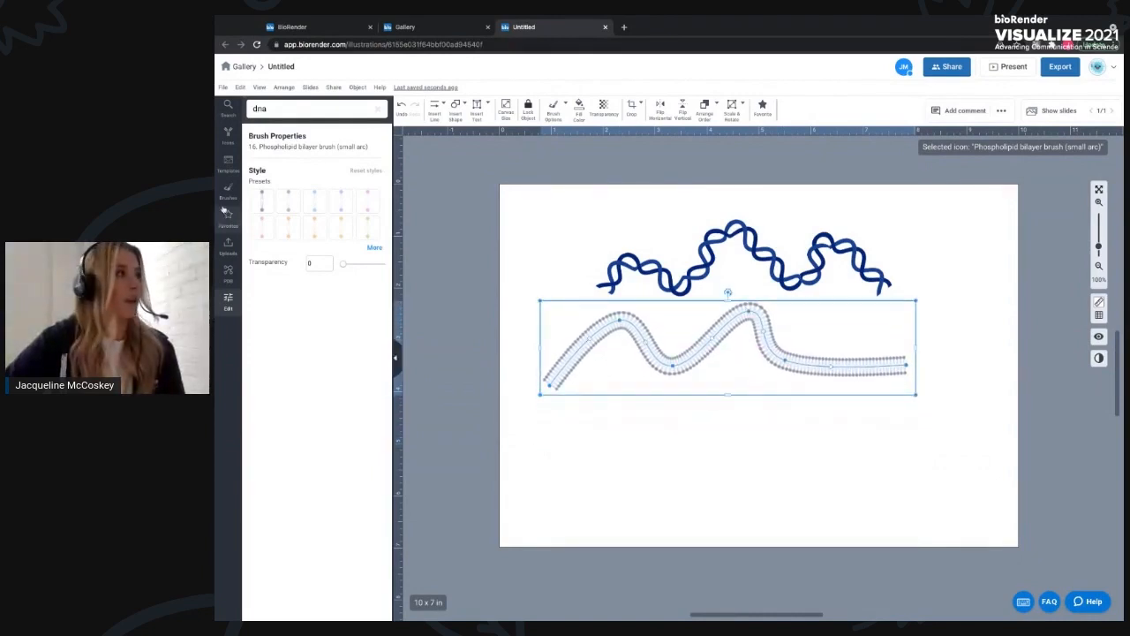
- Scroll the brushes to the bacterial membrane section and add a circular bacterial outer membrane brush
click(227, 199)
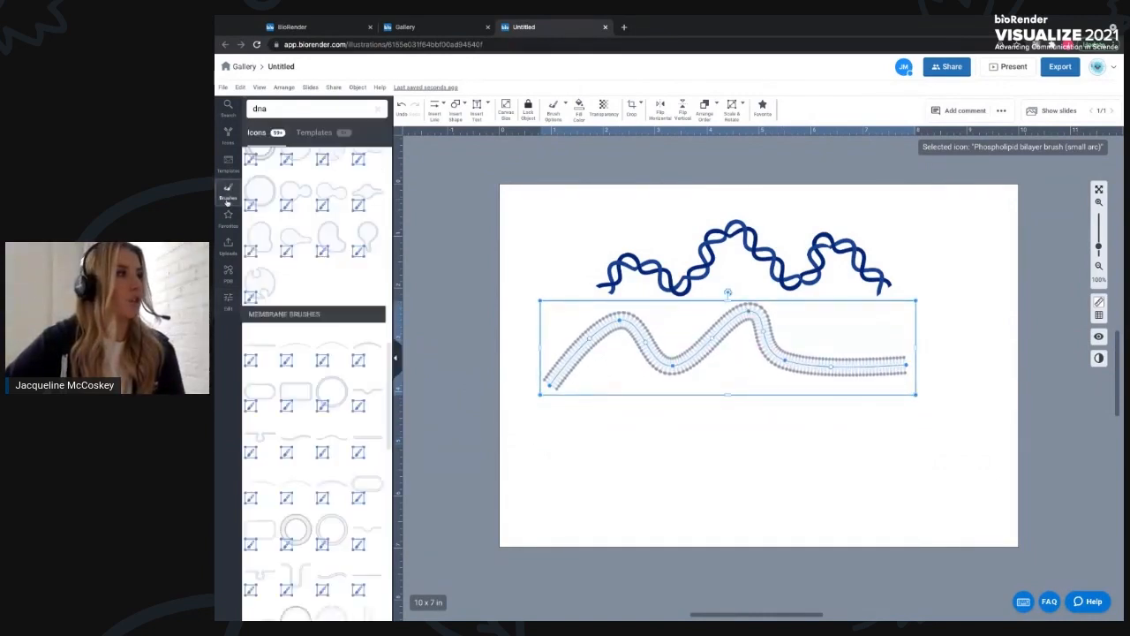
scroll(321, 310, down, 10)
scroll(324, 309, up, 3)
scroll(322, 309, down, 3)
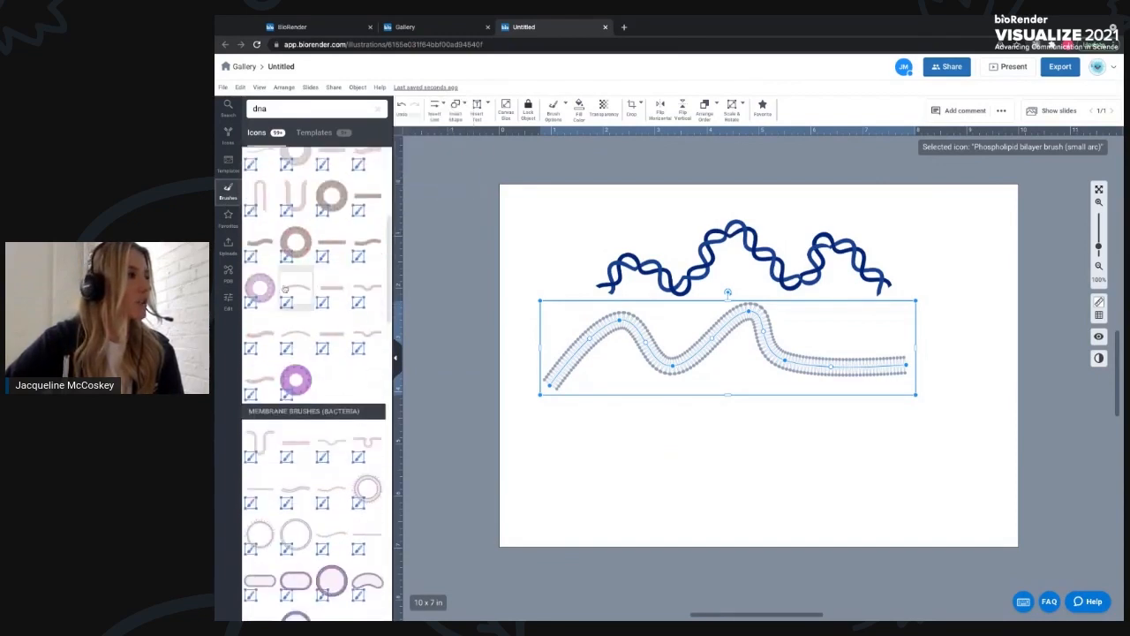
scroll(323, 349, down, 3)
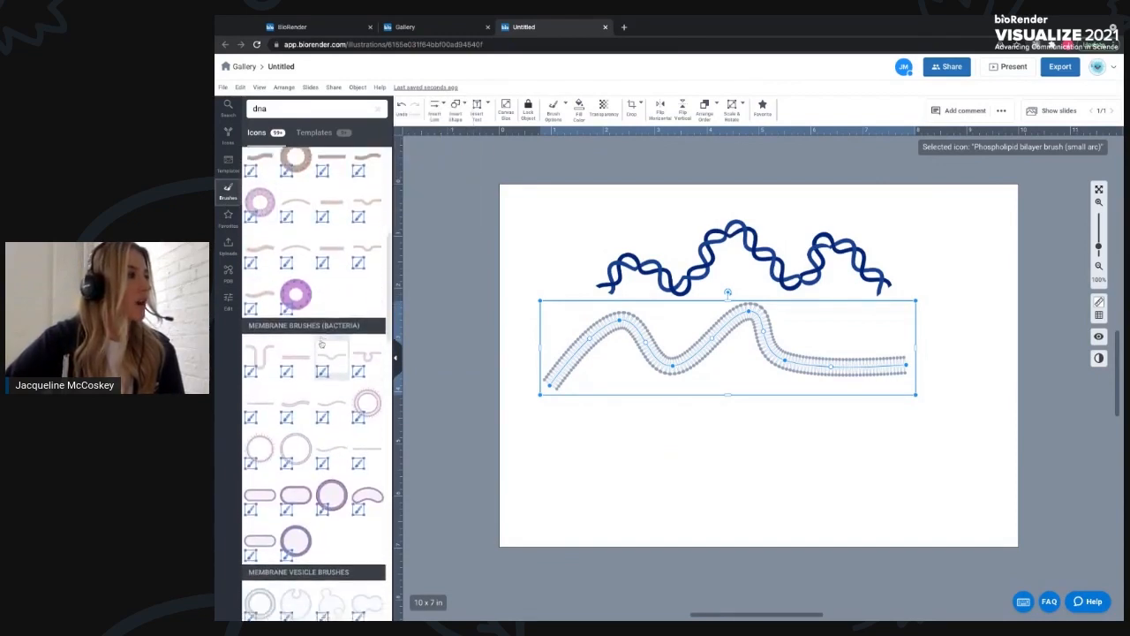
mouse_move(258, 442)
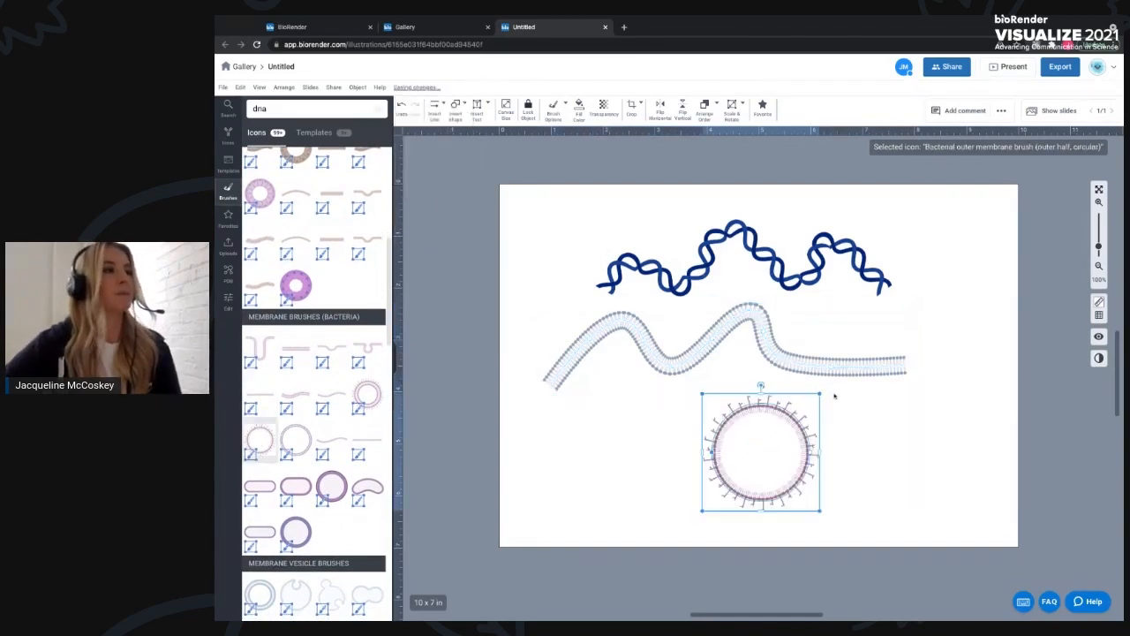
- Delete the wavy DNA and phospholipid bilayer brushes from the canvas
drag(696, 206, 750, 312)
right_click(758, 327)
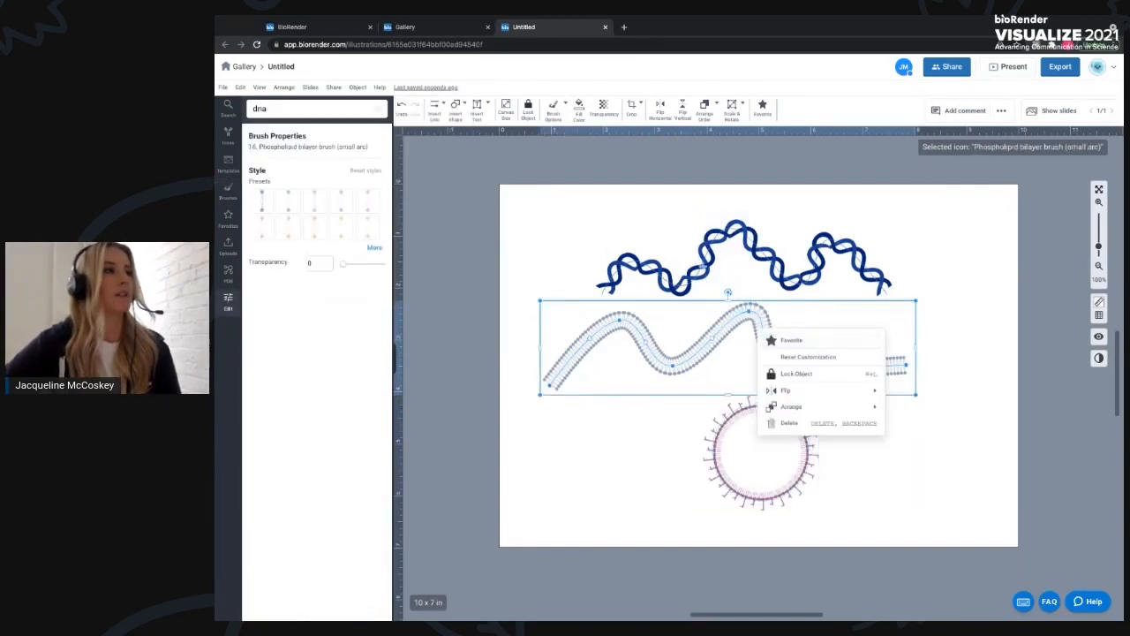
click(782, 272)
key(Delete)
click(719, 329)
key(Delete)
- Enlarge the circular membrane brush and center it on the canvas
mouse_move(765, 500)
mouse_down()
mouse_move(740, 388)
mouse_move(870, 474)
mouse_up()
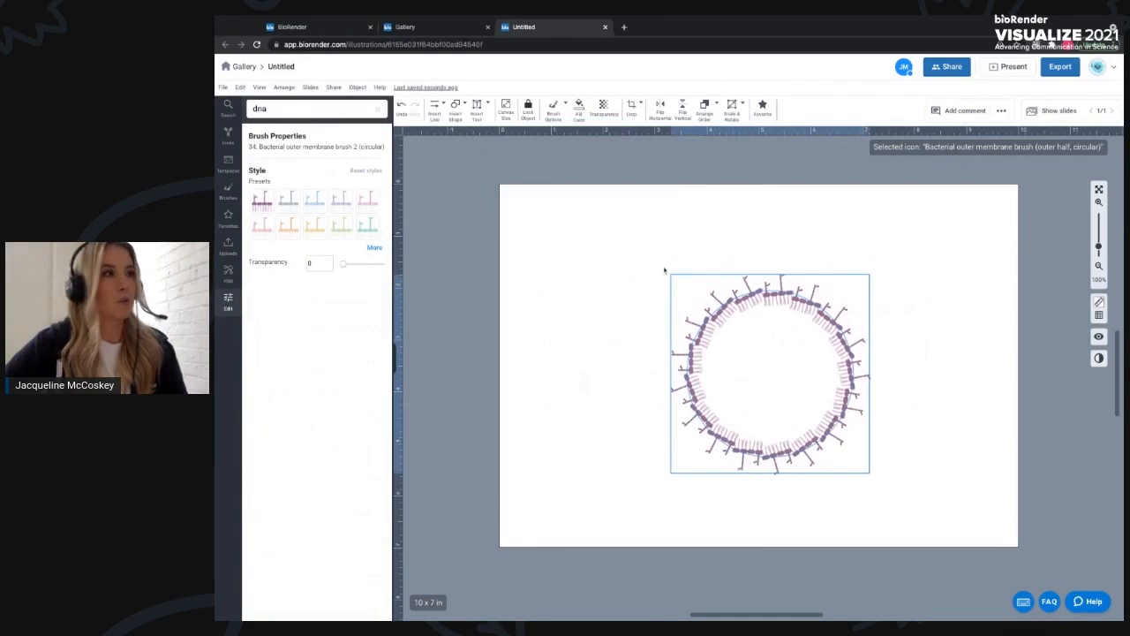
drag(668, 271, 660, 263)
- Edit inside the membrane group, split segments off the ring, and recolor the right segment with the light blue preset
double_click(855, 369)
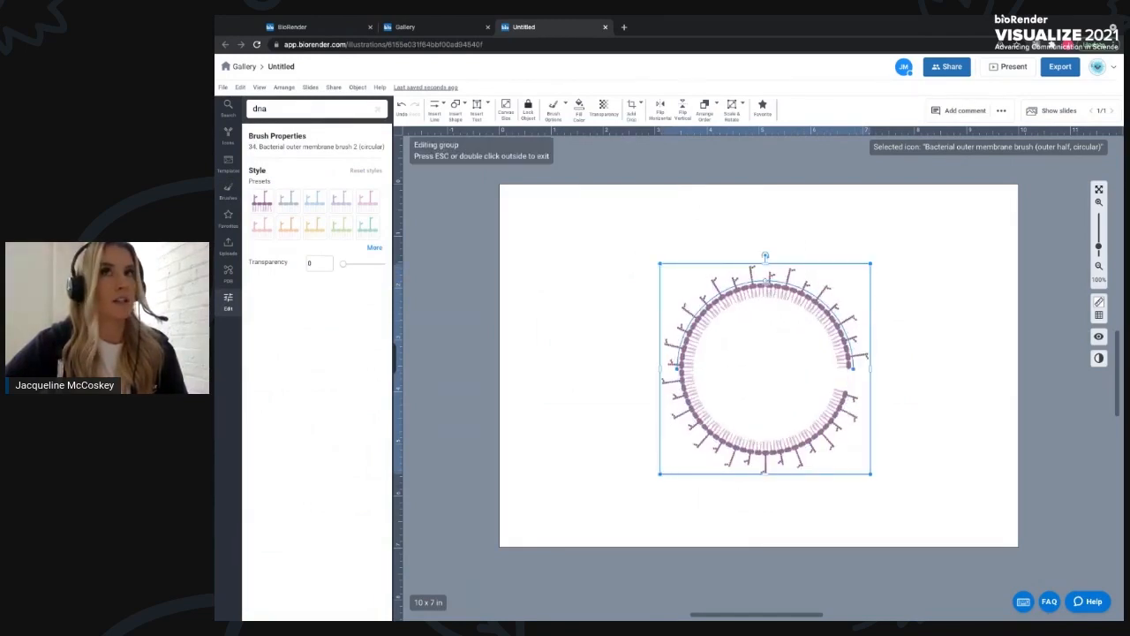
click(766, 281)
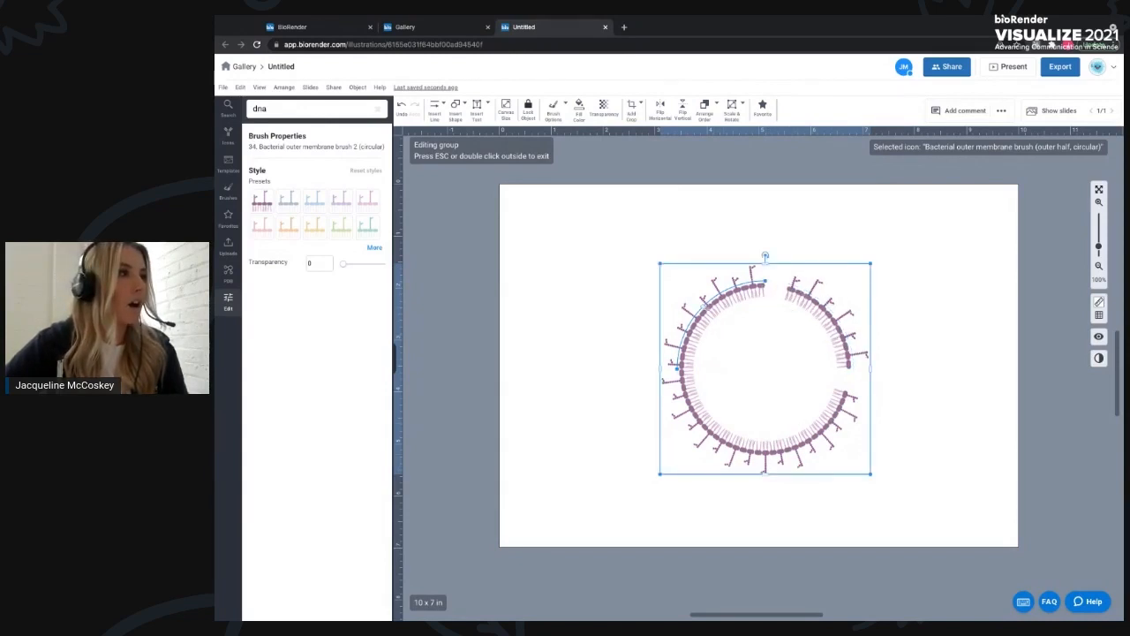
click(705, 307)
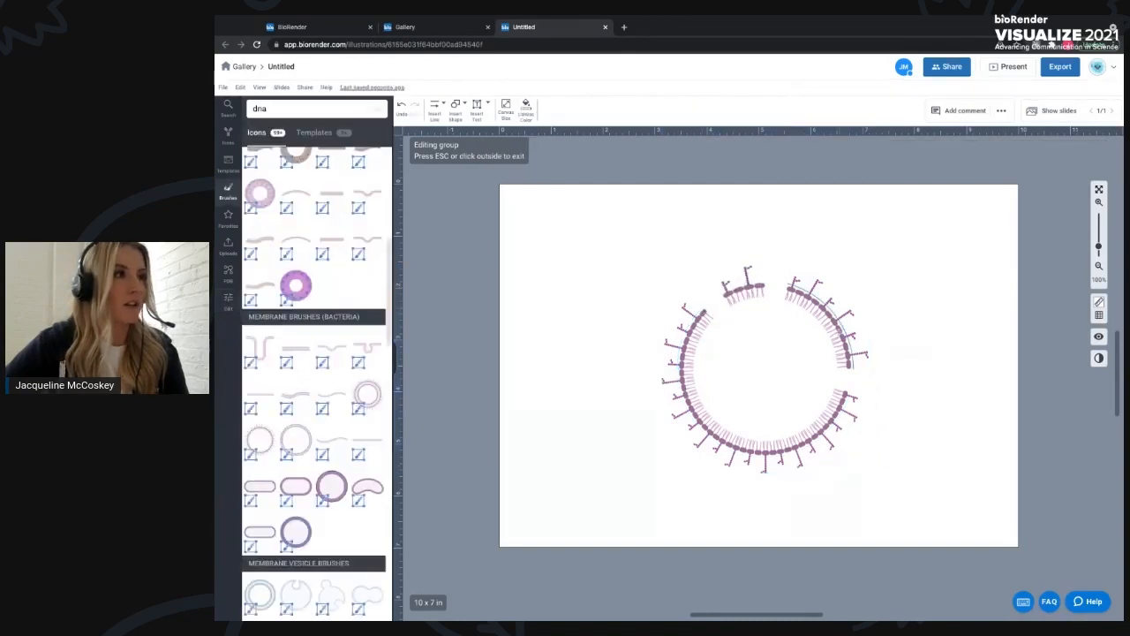
click(827, 307)
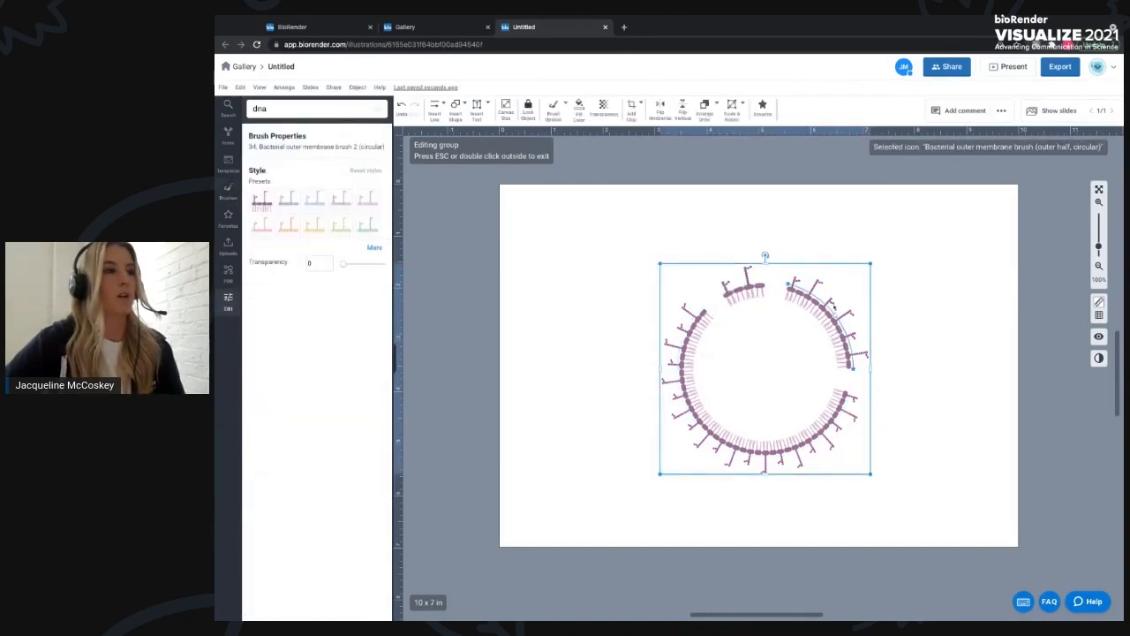
click(316, 206)
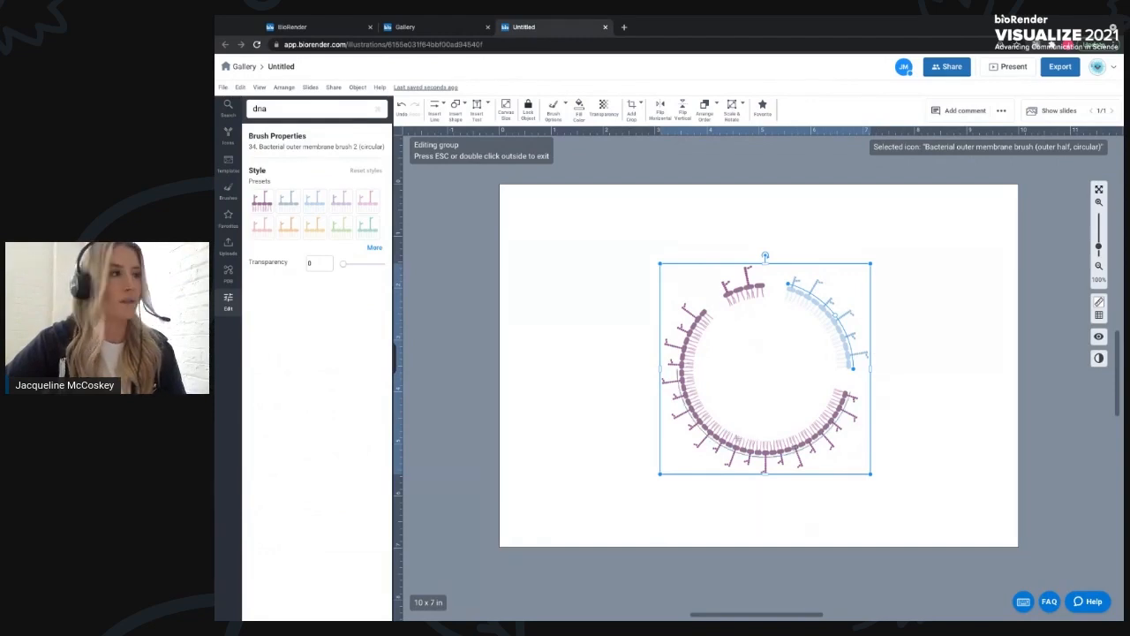
- Select the whole membrane ring and delete it
drag(871, 448, 931, 498)
key(Delete)
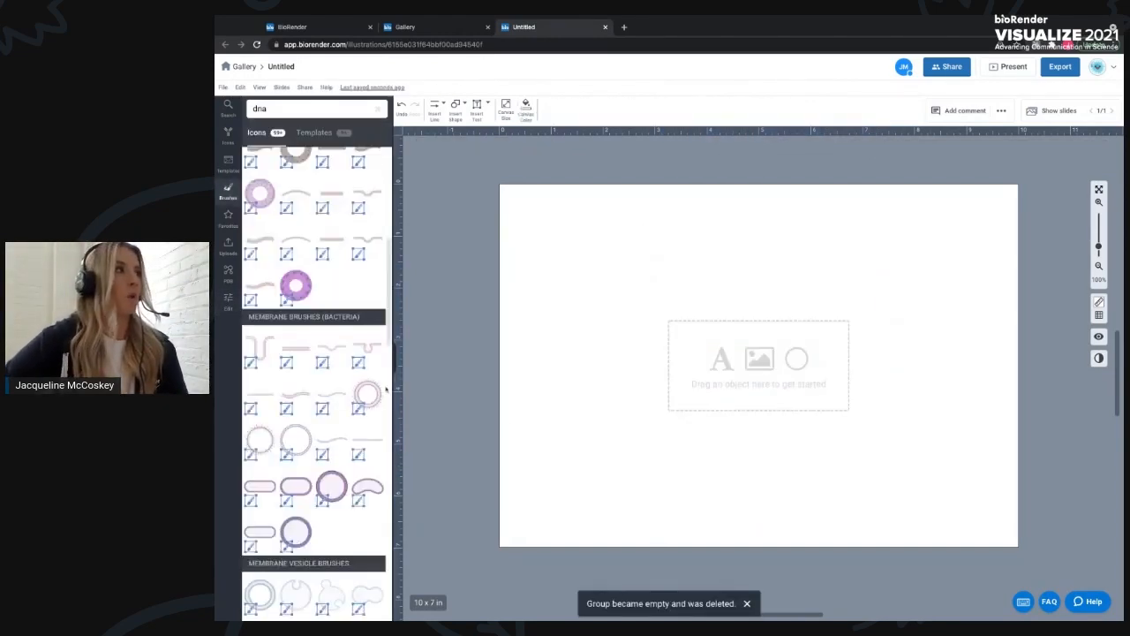
- Scroll back up the brushes and place the Enterocyte brush (villi) on the canvas
scroll(271, 254, up, 5)
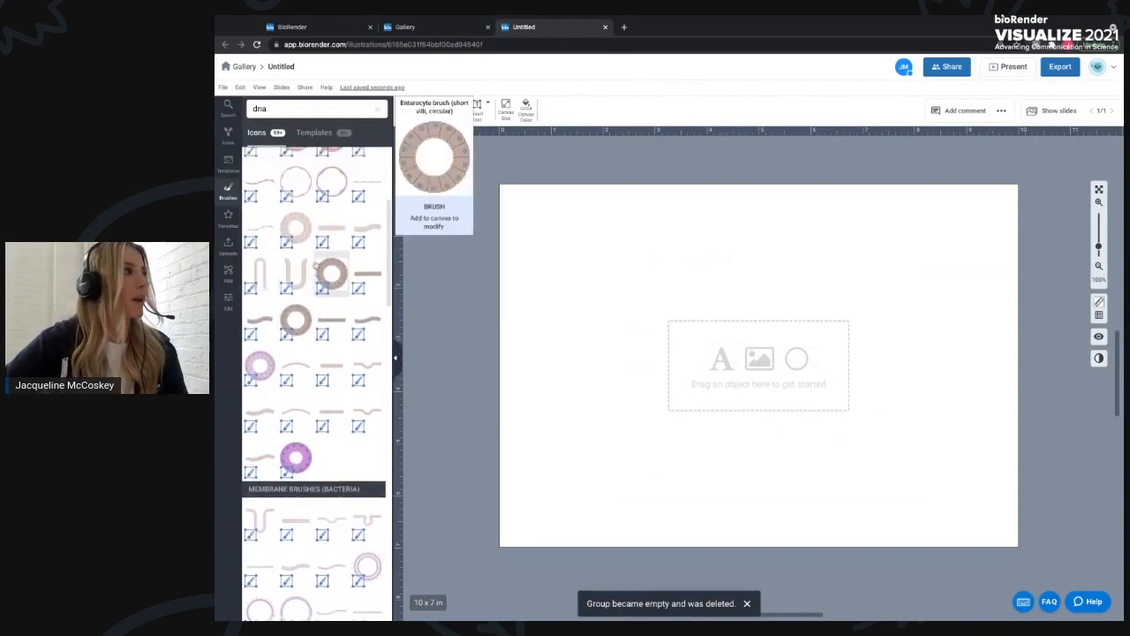
mouse_move(289, 305)
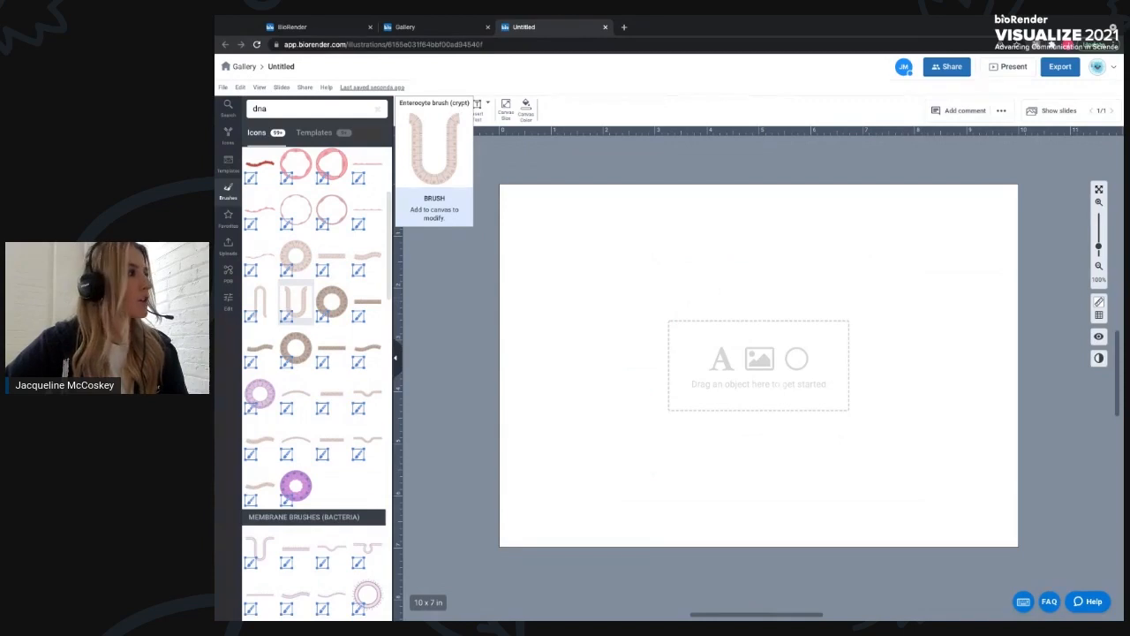
drag(828, 385, 827, 391)
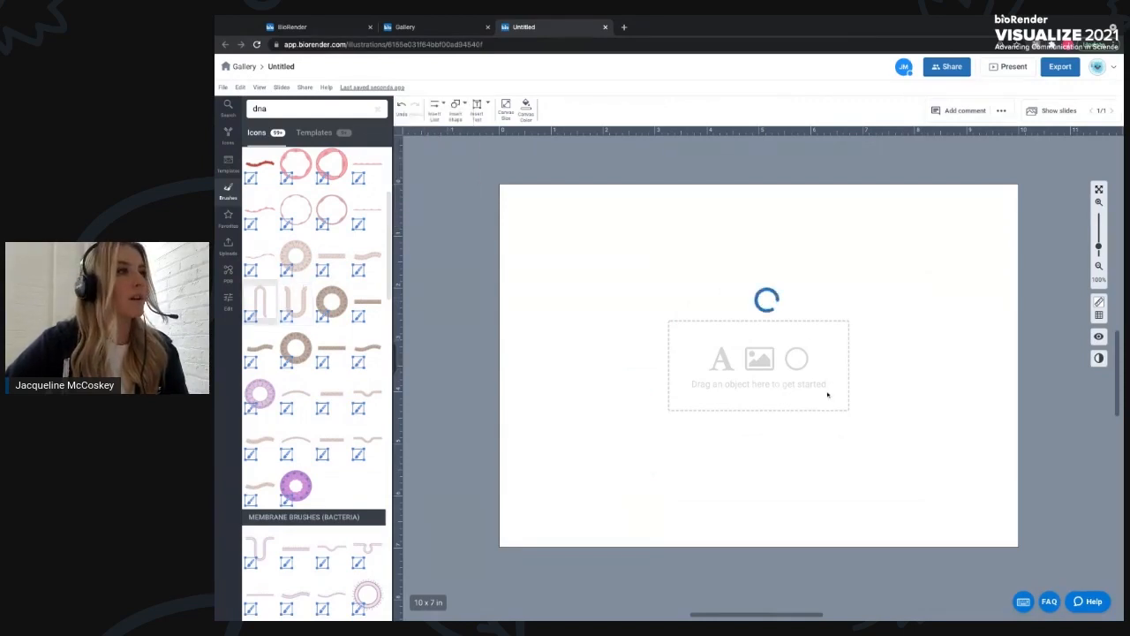
drag(723, 379, 694, 447)
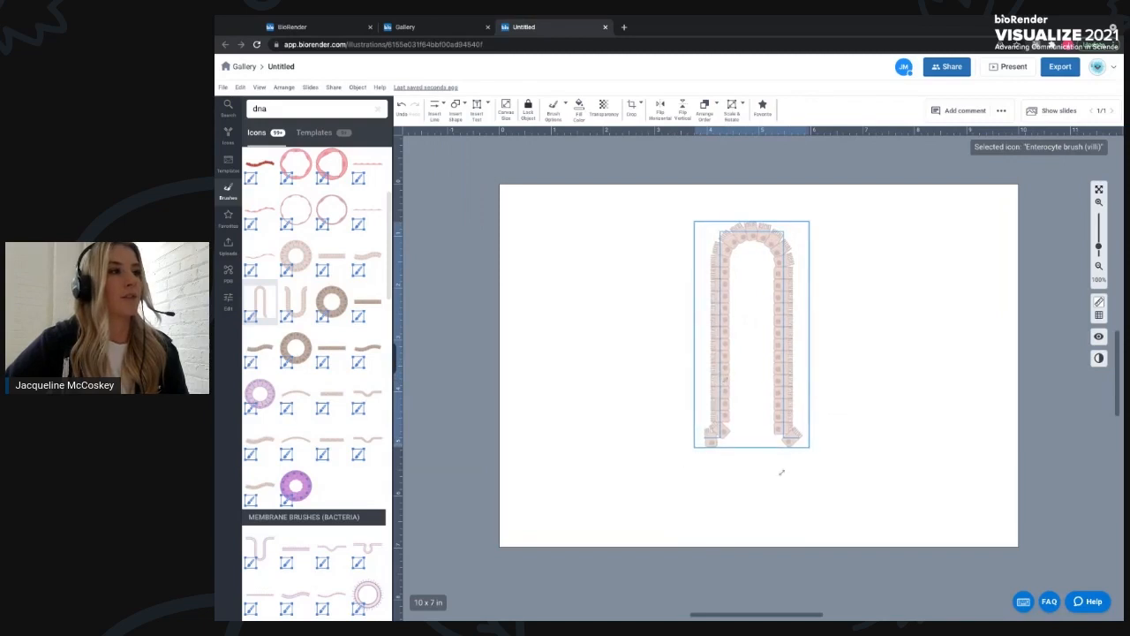
- Drag the villi brush's bottom ends outward to the left and right to form a flat base
drag(768, 232, 760, 241)
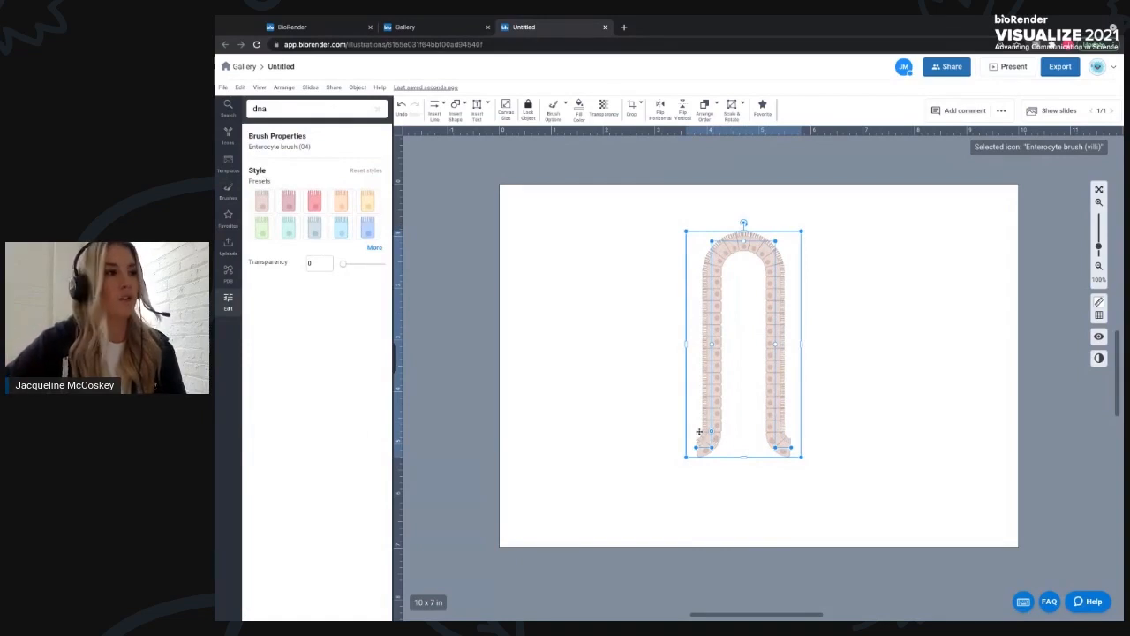
drag(696, 447, 695, 447)
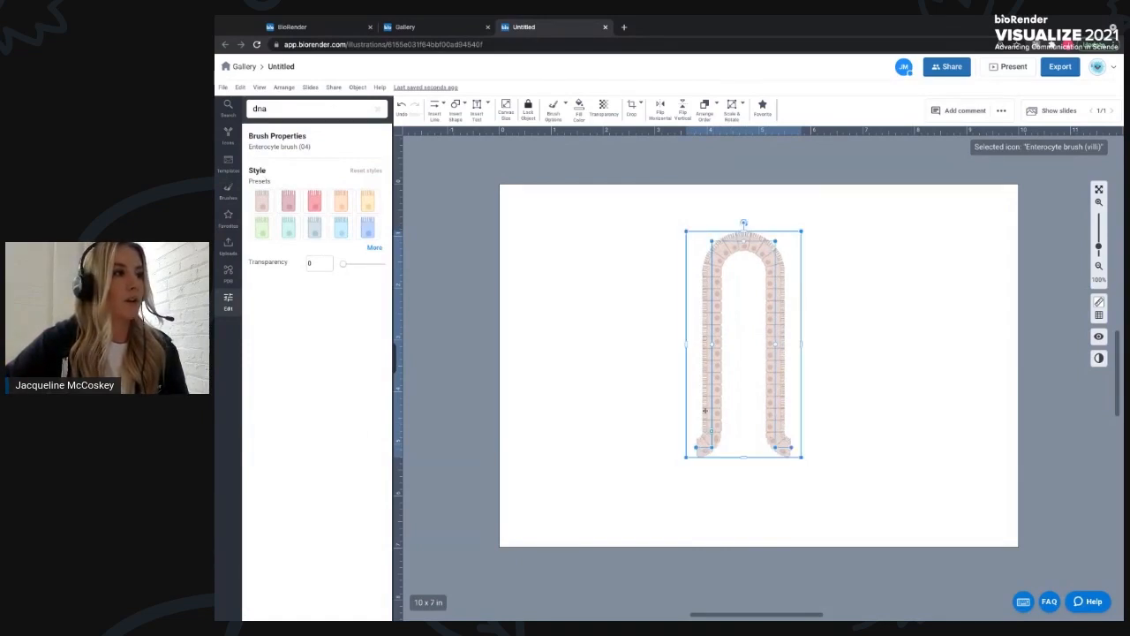
drag(695, 446, 618, 446)
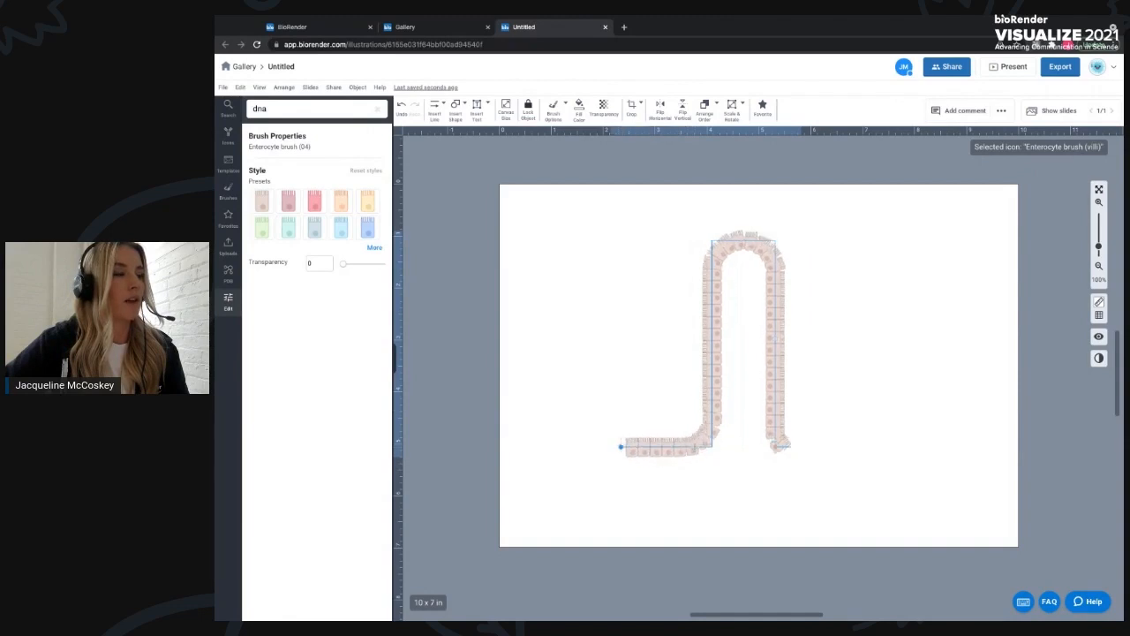
drag(790, 448, 885, 448)
click(740, 249)
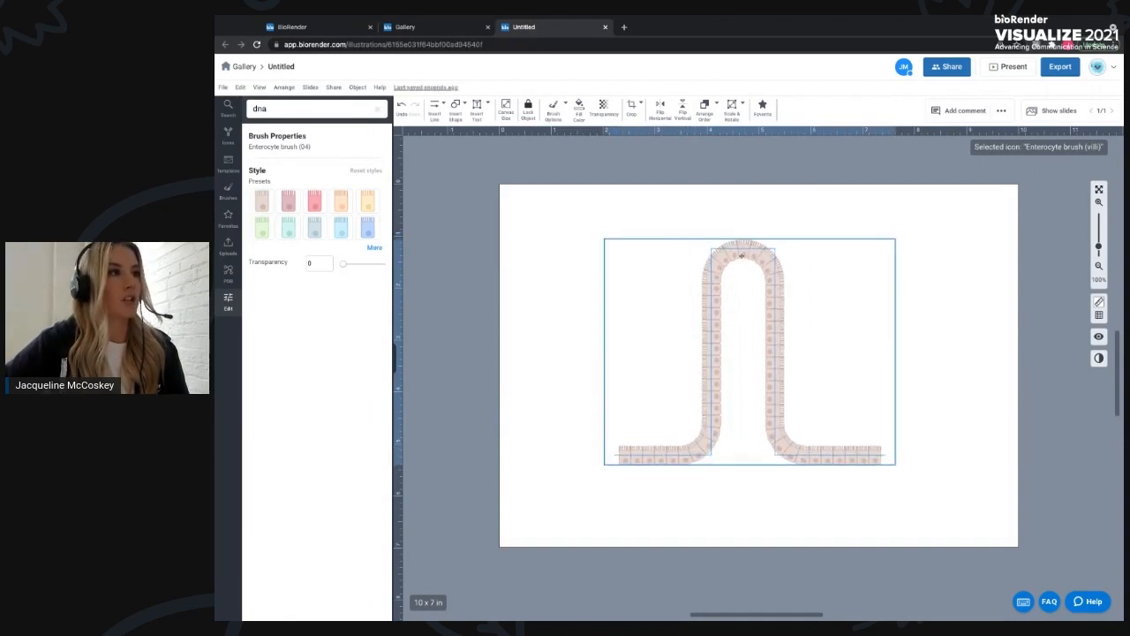
- Move the villi brush slightly lower on the canvas
drag(743, 249, 744, 258)
key(ctrl+z)
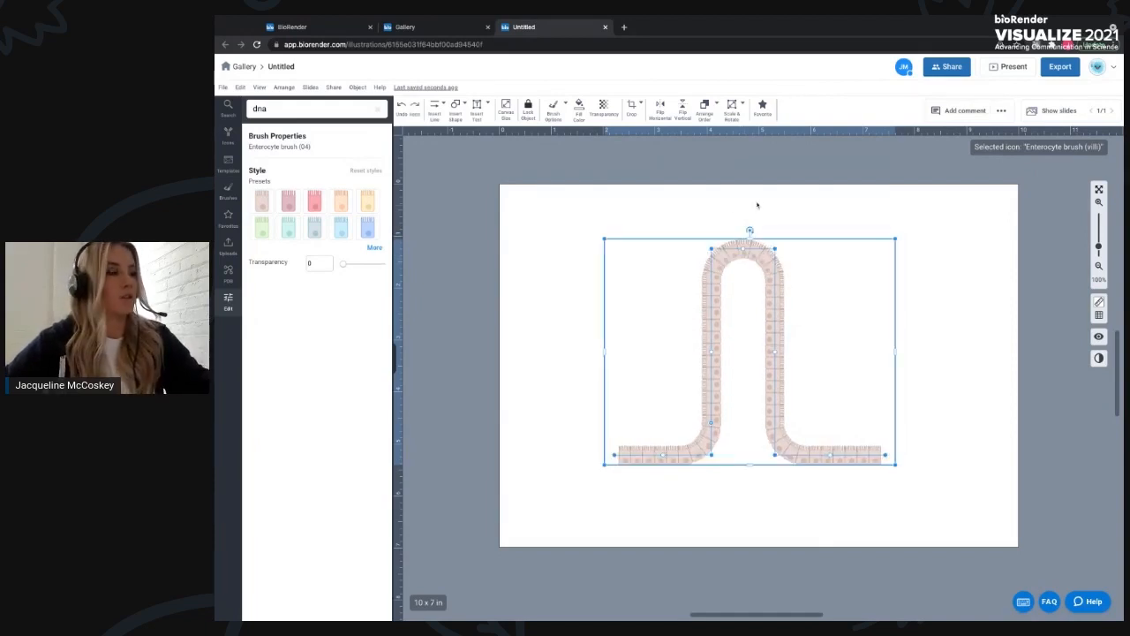
click(756, 205)
drag(760, 251, 760, 281)
- Separate the villi brush into editable icons through its brush options
click(565, 106)
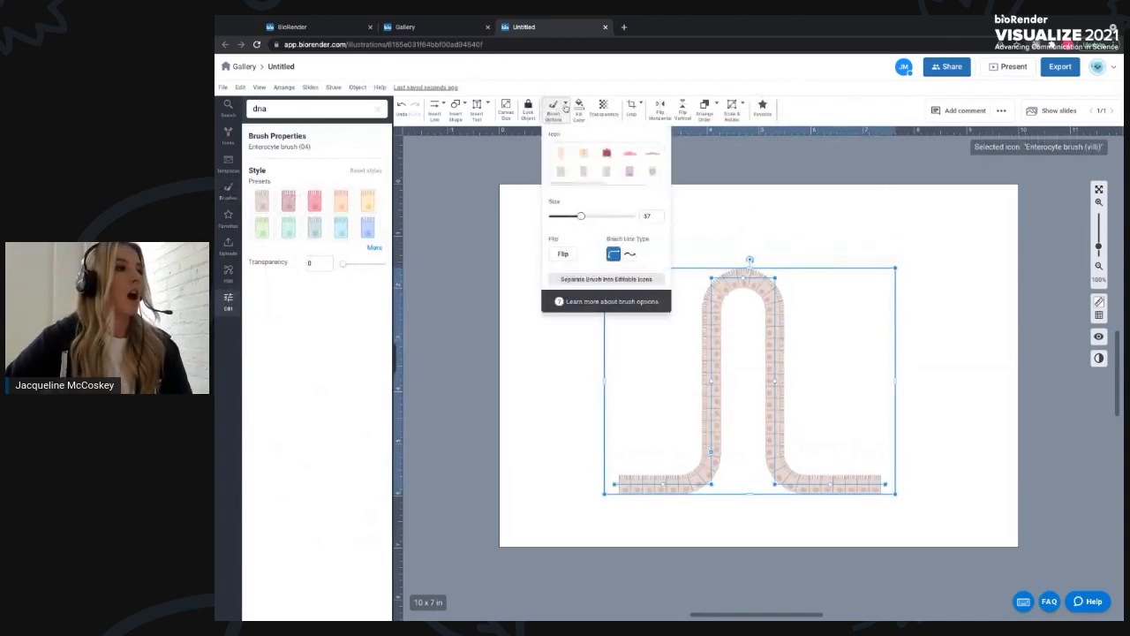
click(595, 280)
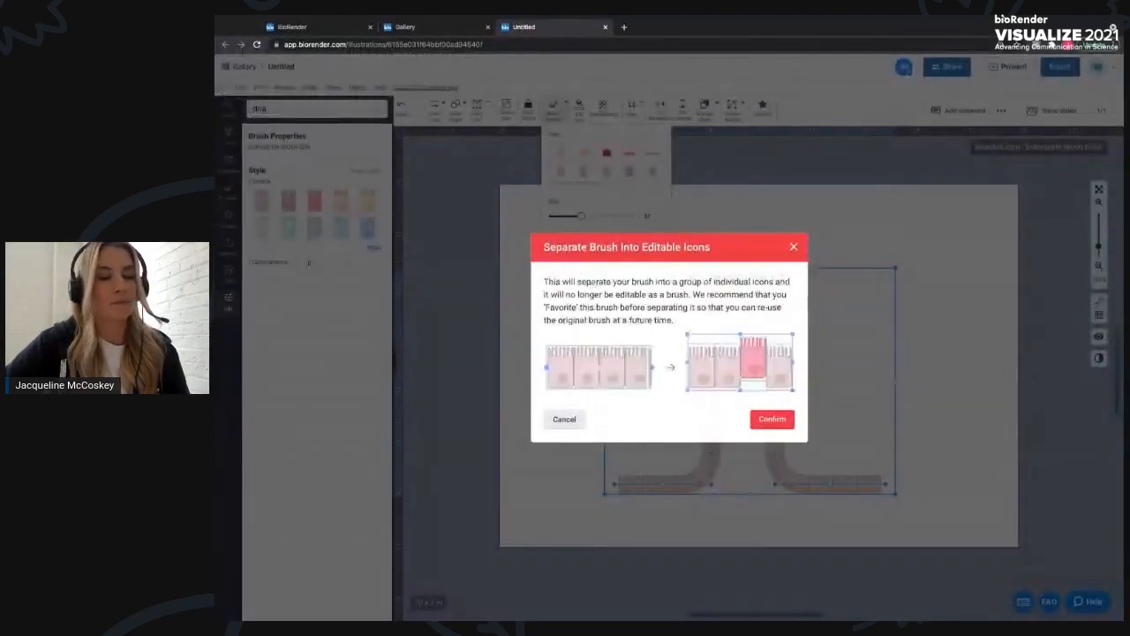
click(771, 420)
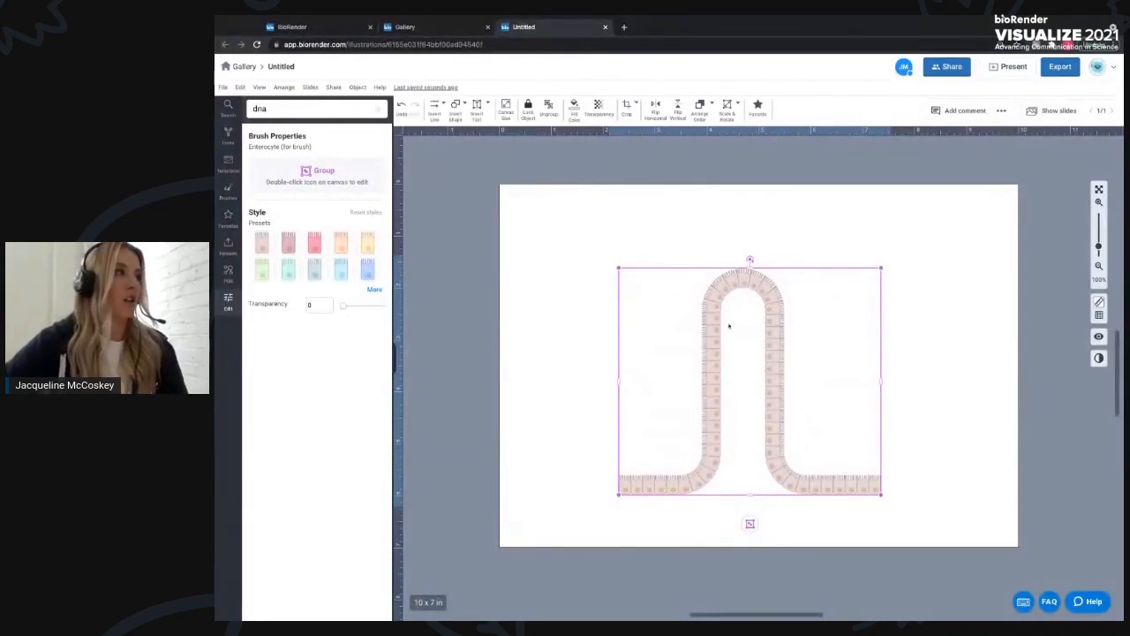
- Recolor the separated villi group by trying the style presets, settling on the first pale pink one
click(290, 246)
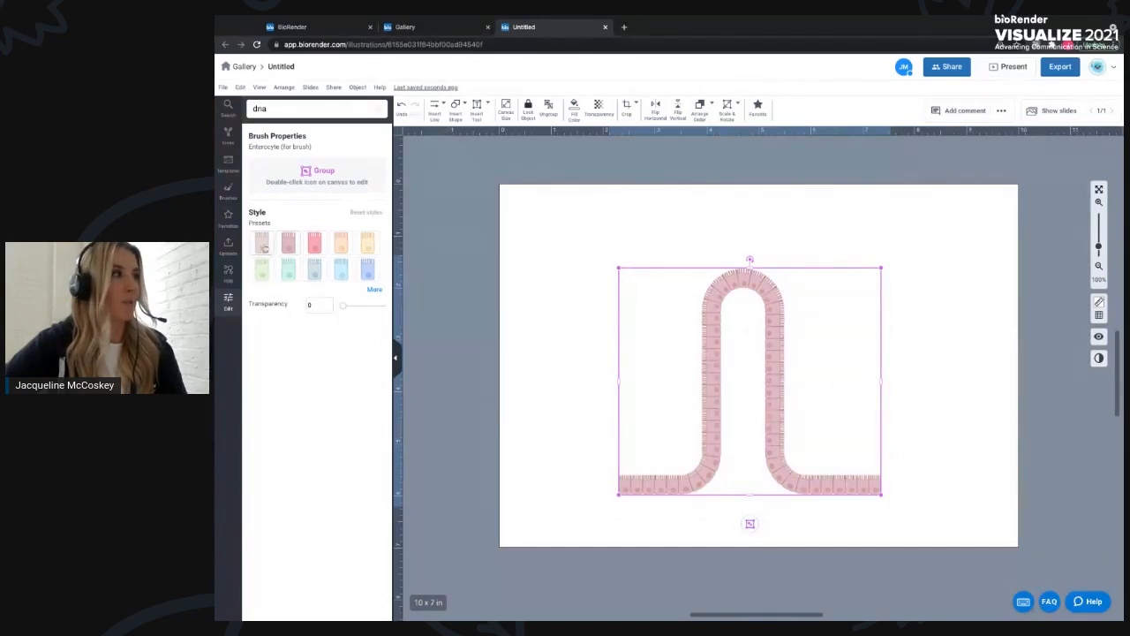
click(263, 245)
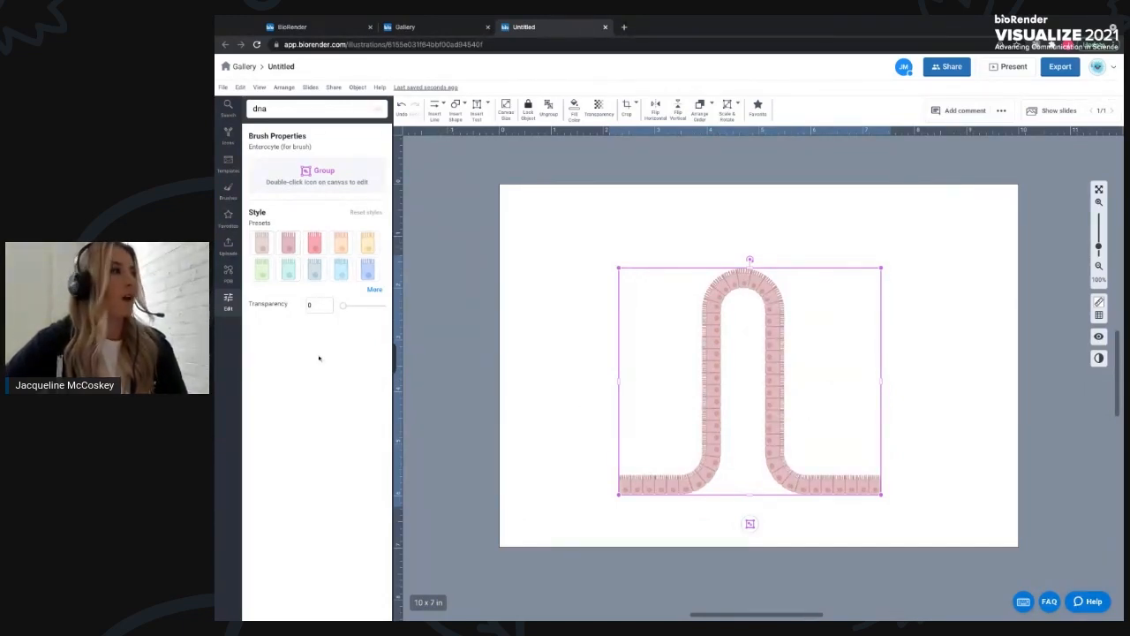
click(262, 244)
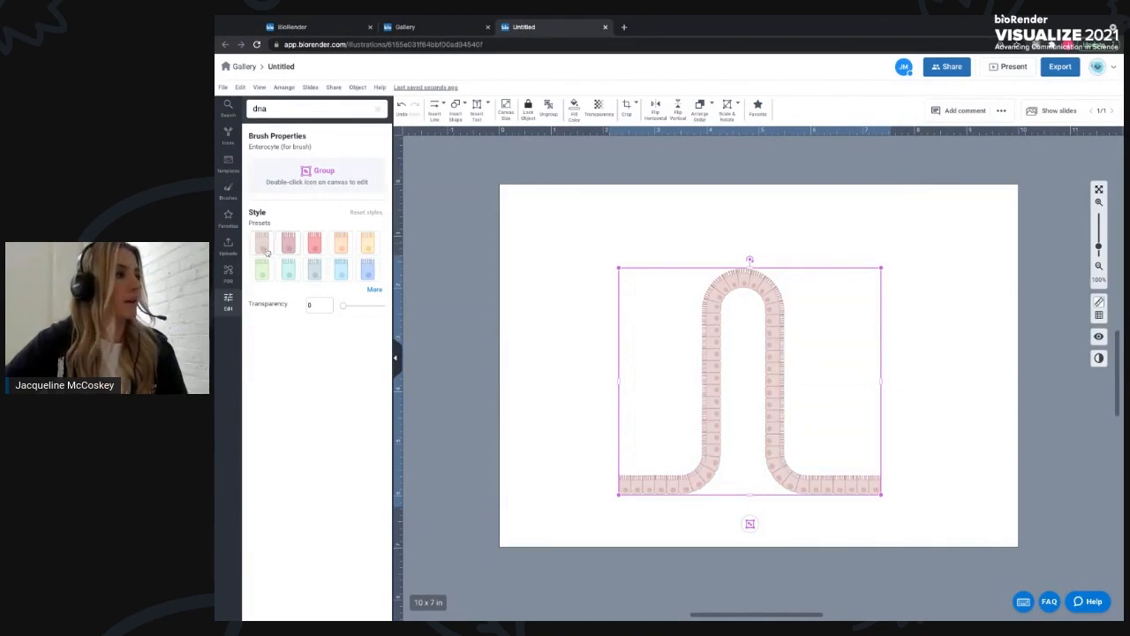
click(902, 518)
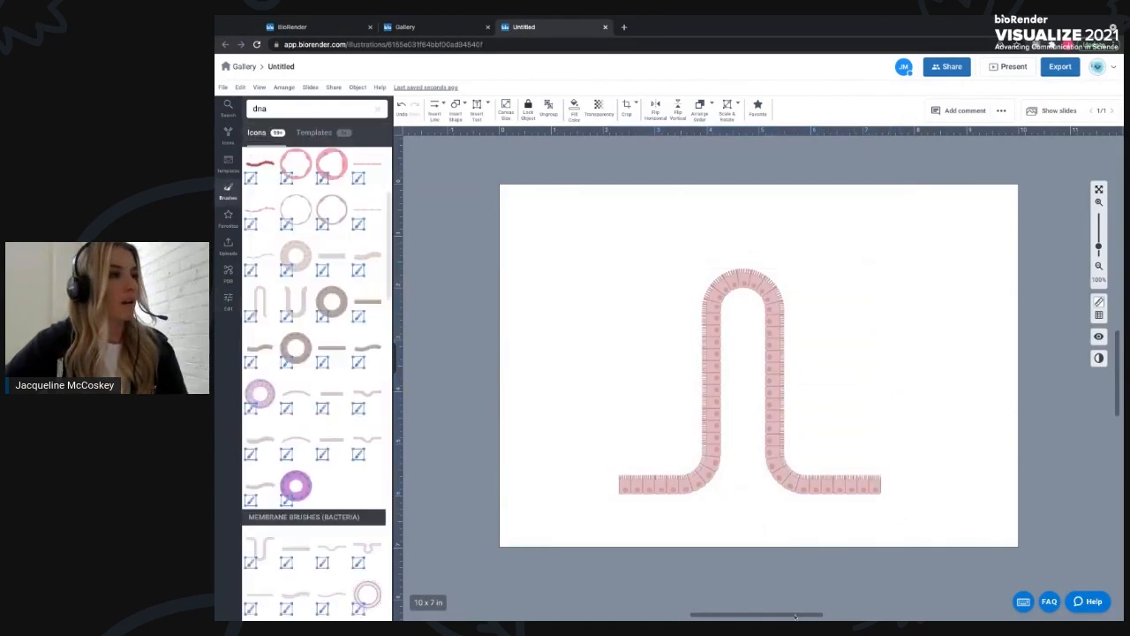
click(711, 389)
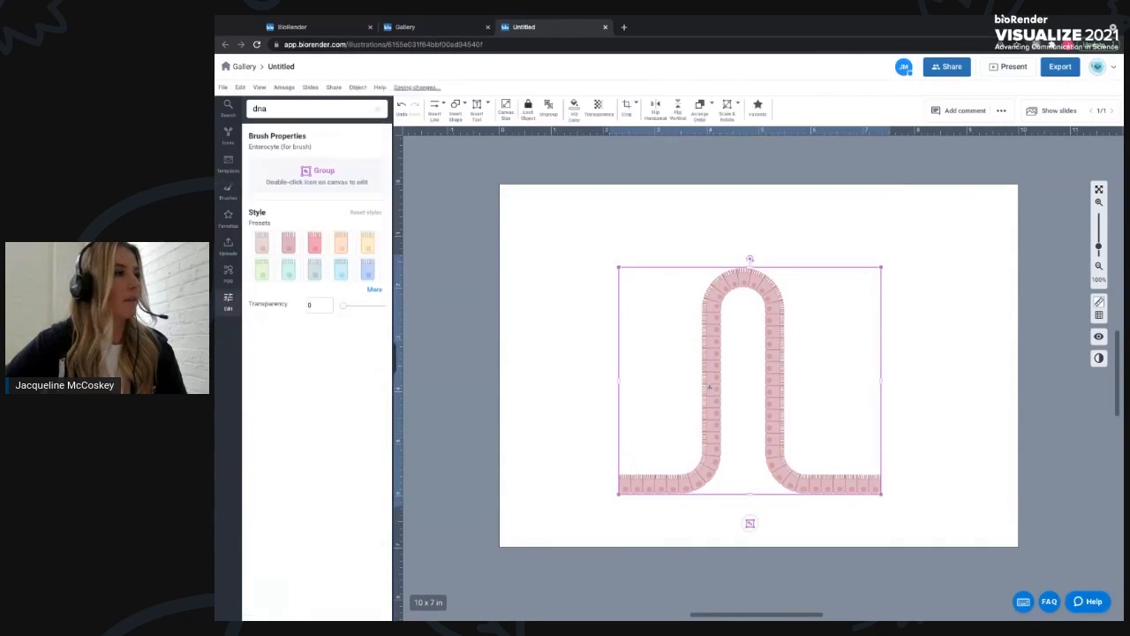
click(262, 239)
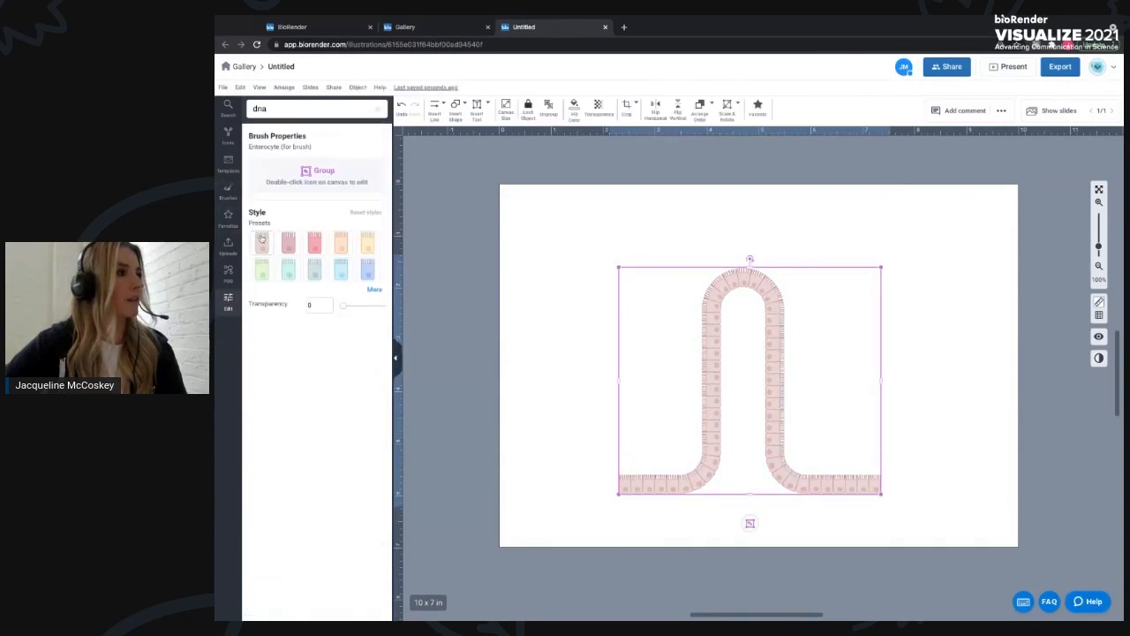
click(466, 226)
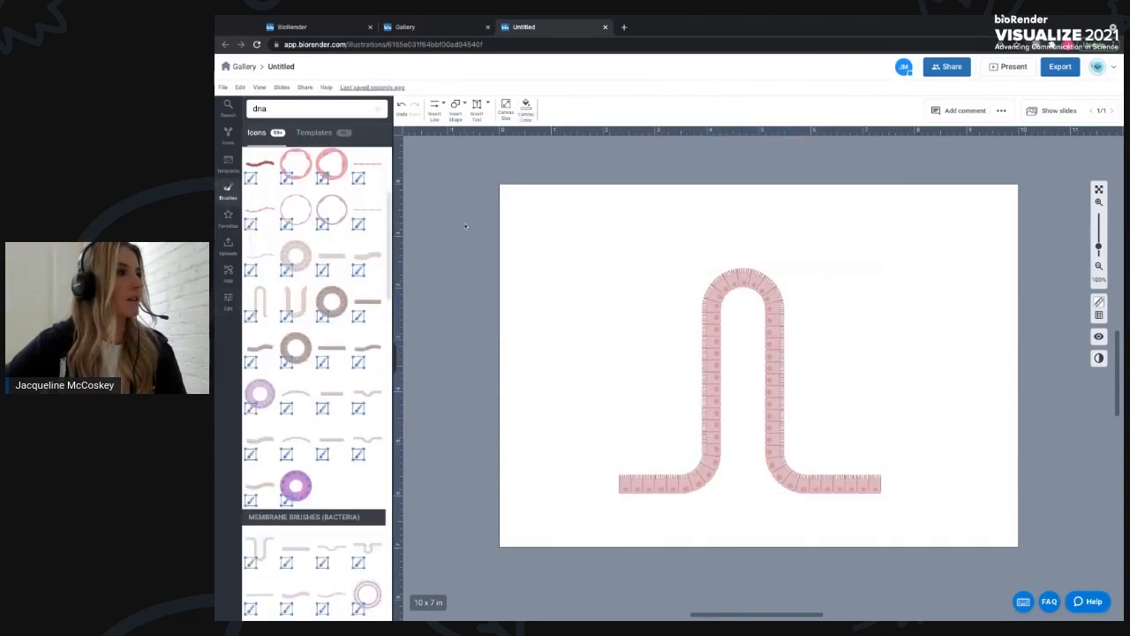
click(710, 358)
click(260, 268)
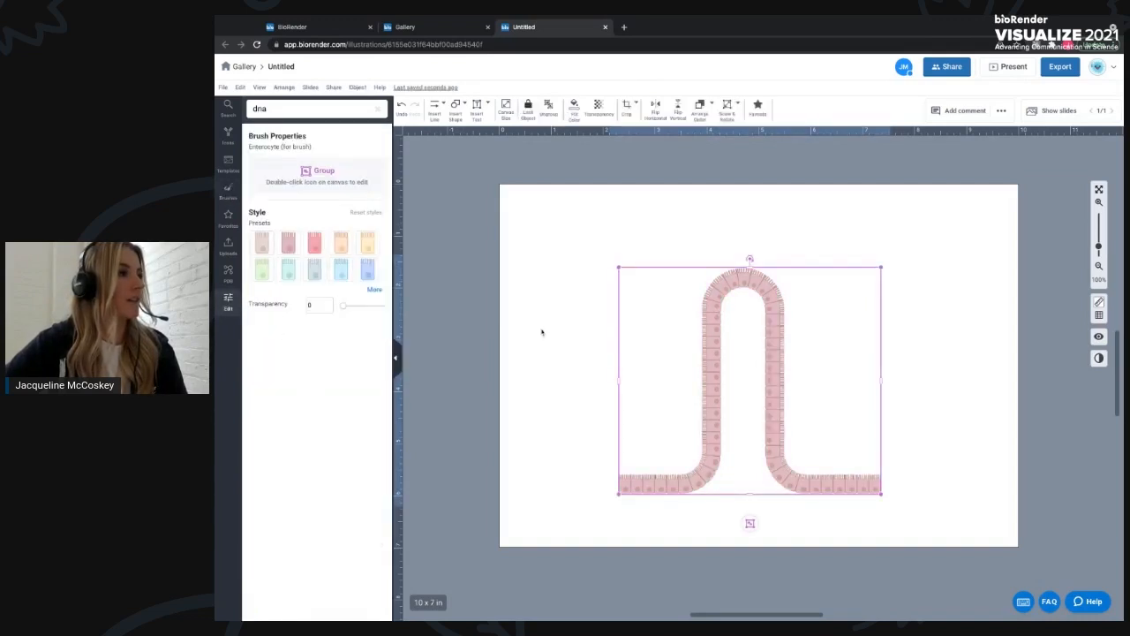
click(267, 240)
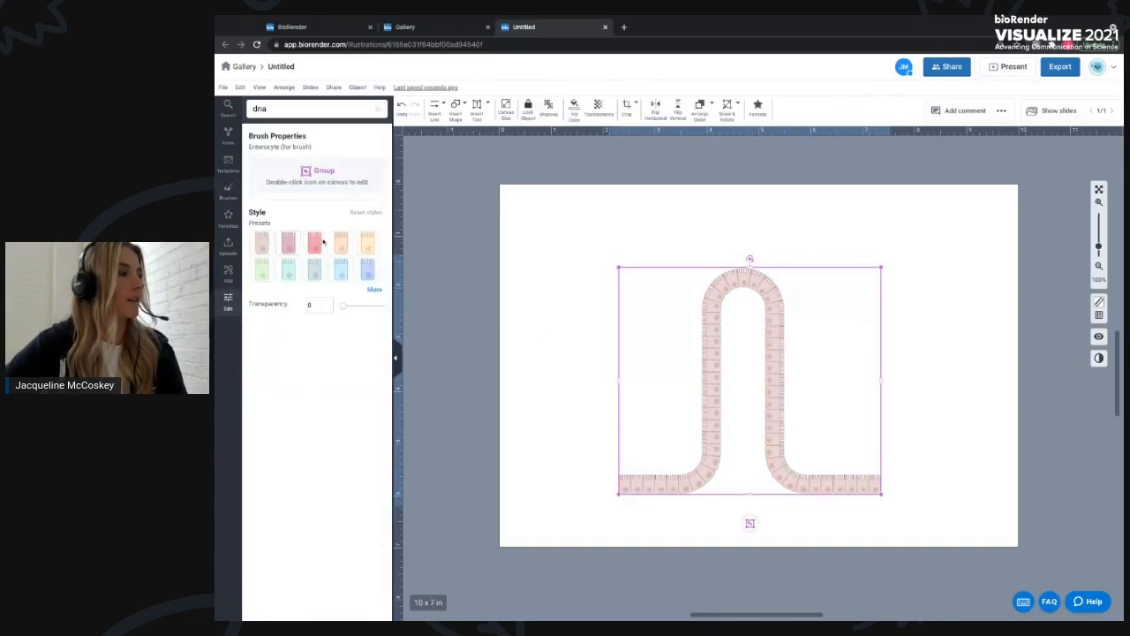
click(980, 229)
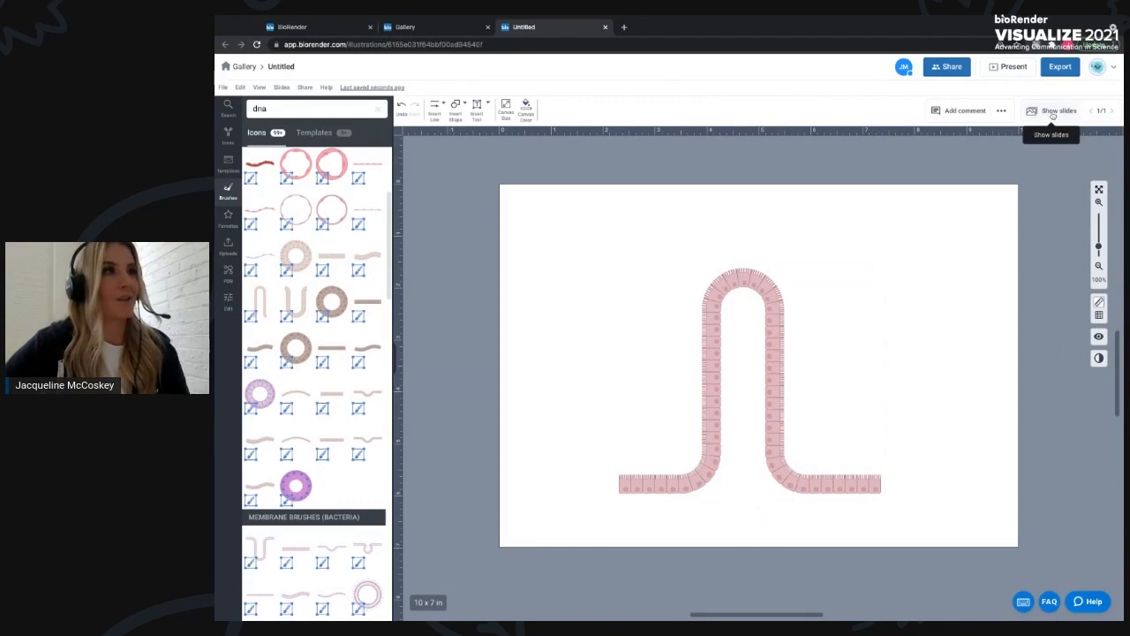
- Show the slides panel and duplicate the current slide
click(1055, 113)
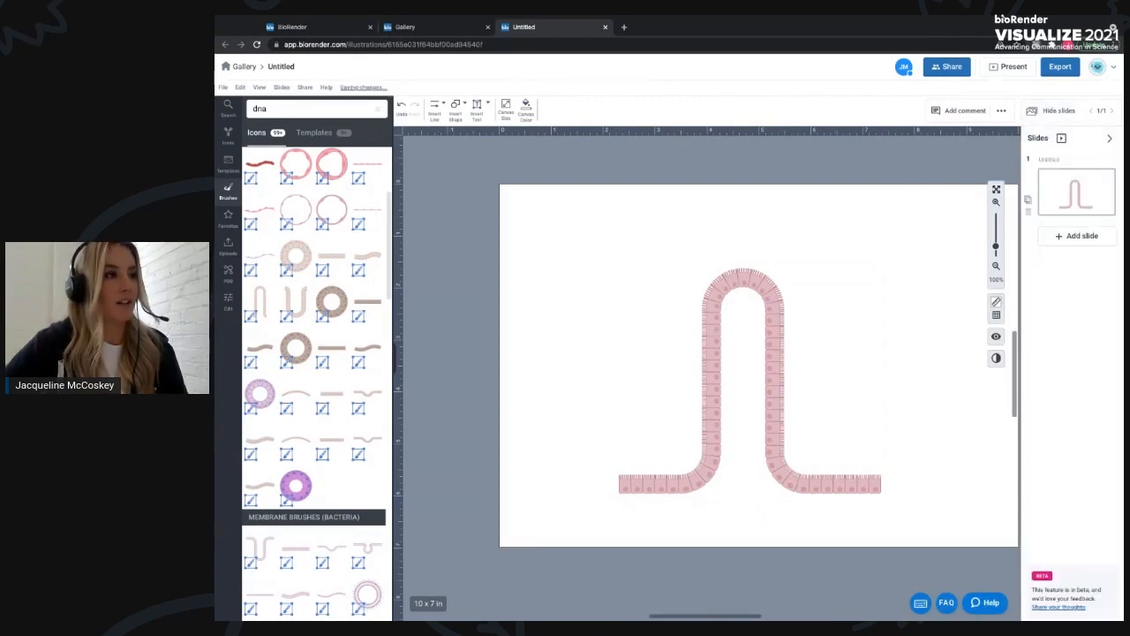
drag(718, 616, 727, 618)
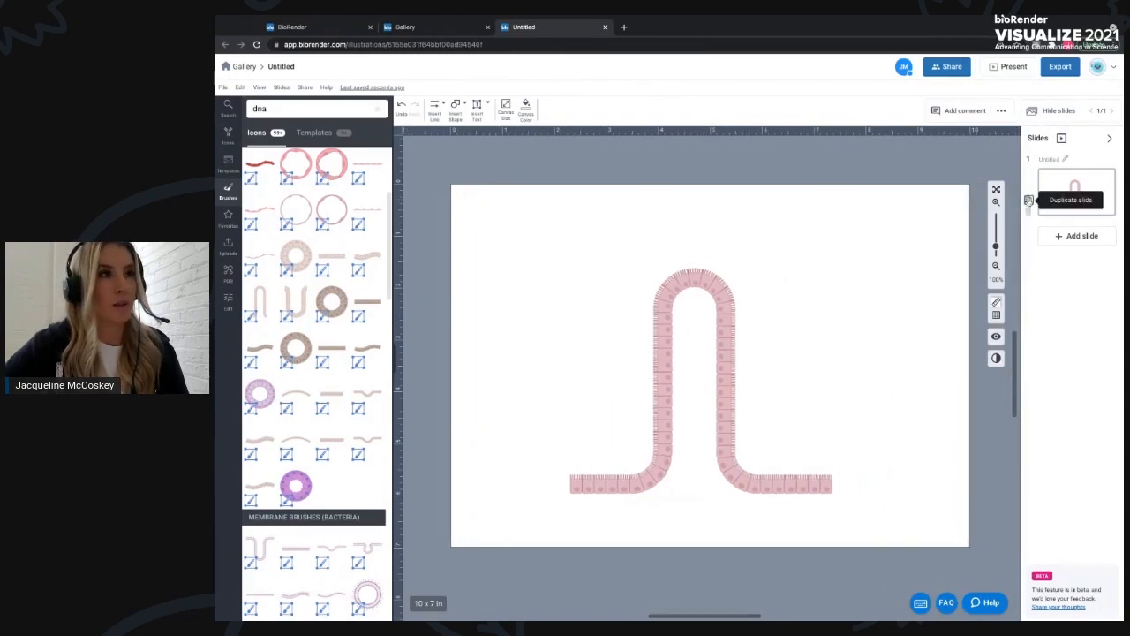
click(1028, 200)
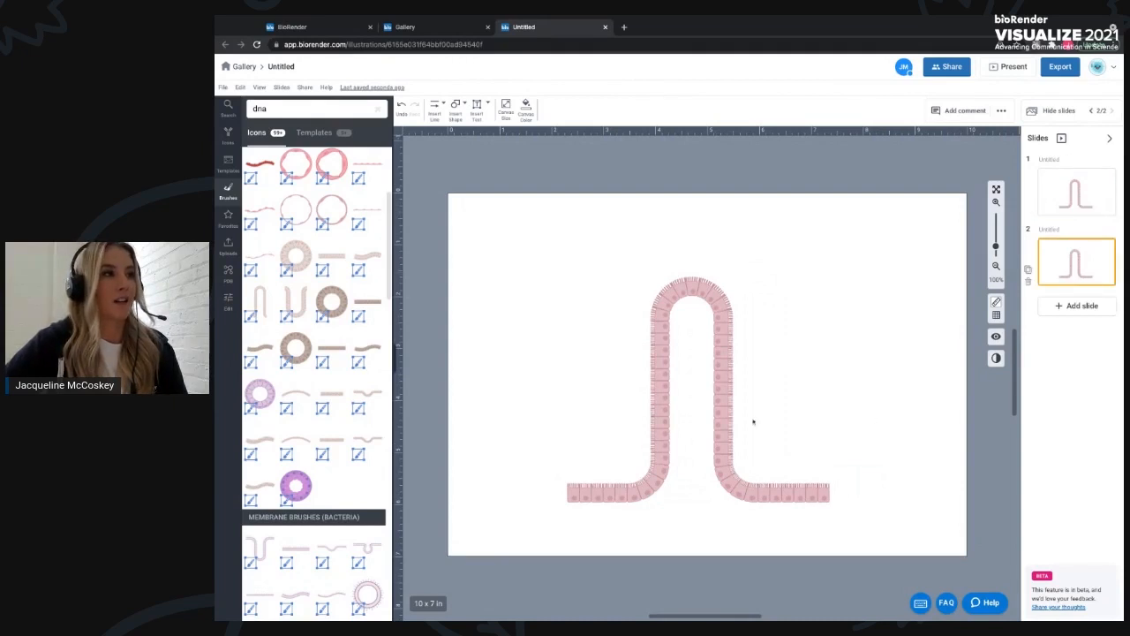
- Inside the villi group on slide 2, select three cells on the right wall and apply the bright pink preset
double_click(722, 371)
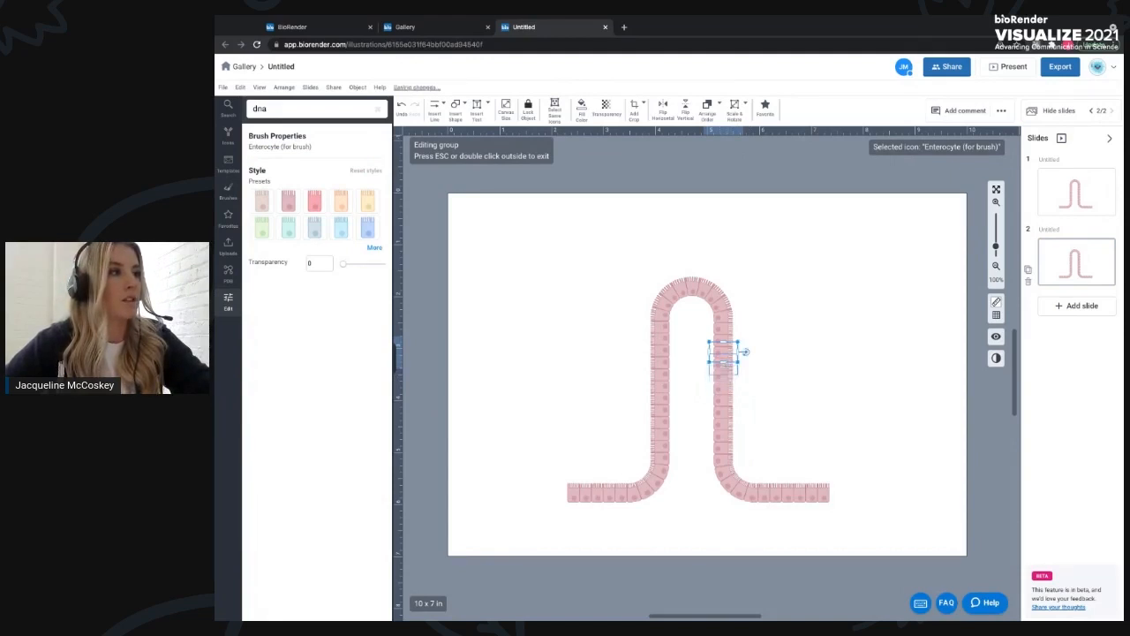
shift+click(723, 364)
shift+click(723, 377)
shift+click(723, 388)
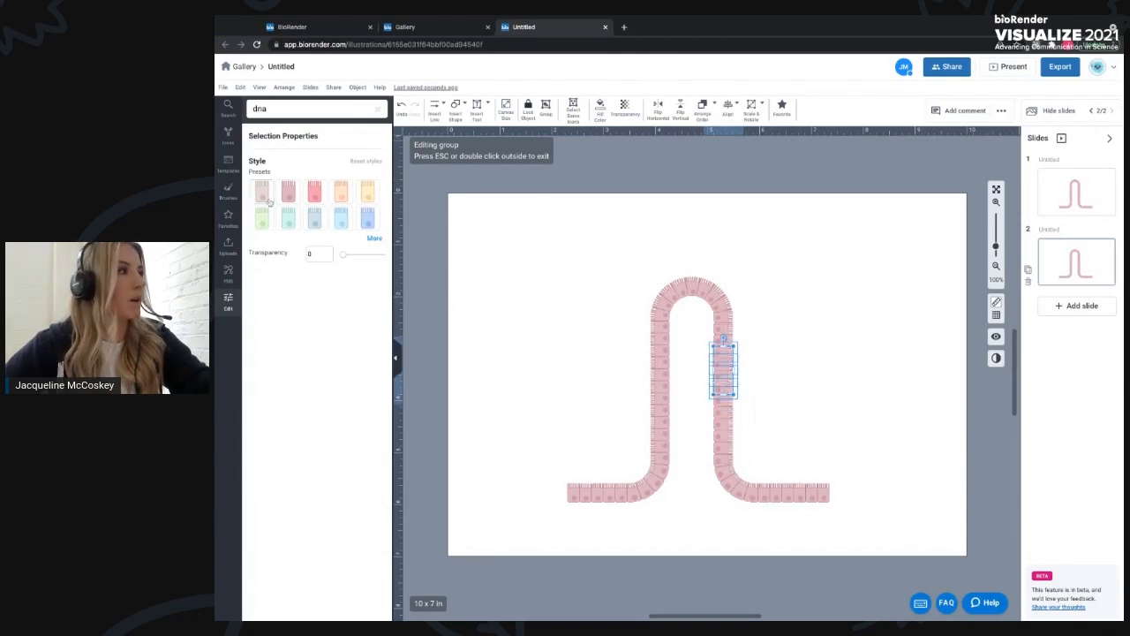
click(316, 198)
click(863, 376)
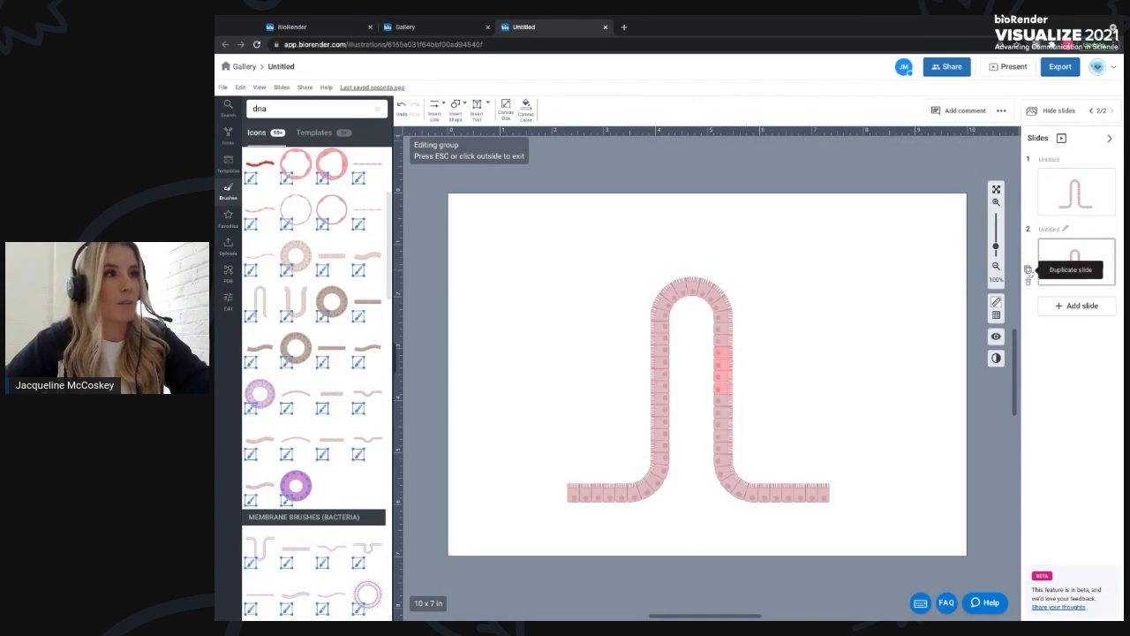
- Duplicate the second slide and open the new third slide
click(1028, 270)
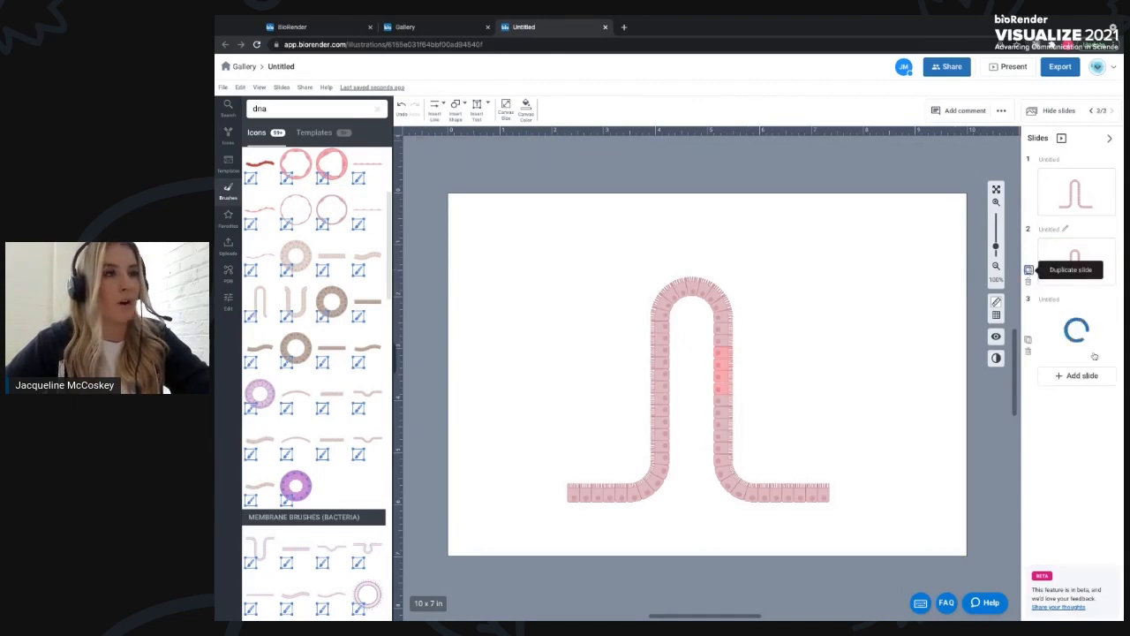
click(1084, 351)
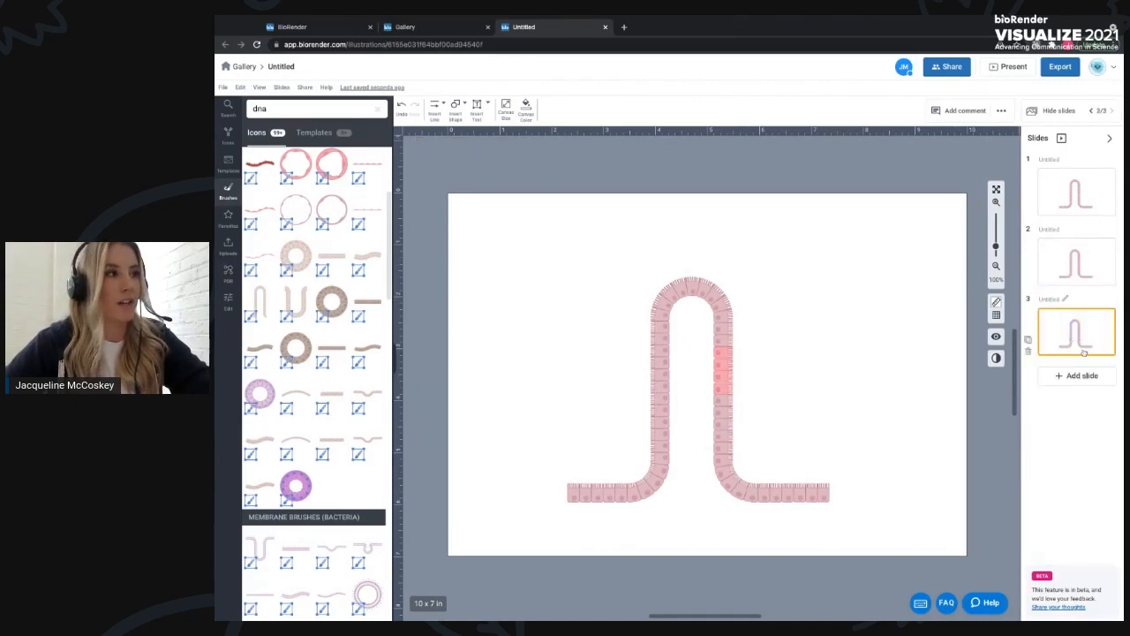
- On slide 3, pull two highlighted cells out of the villus wall and recolor them with a red preset
click(792, 393)
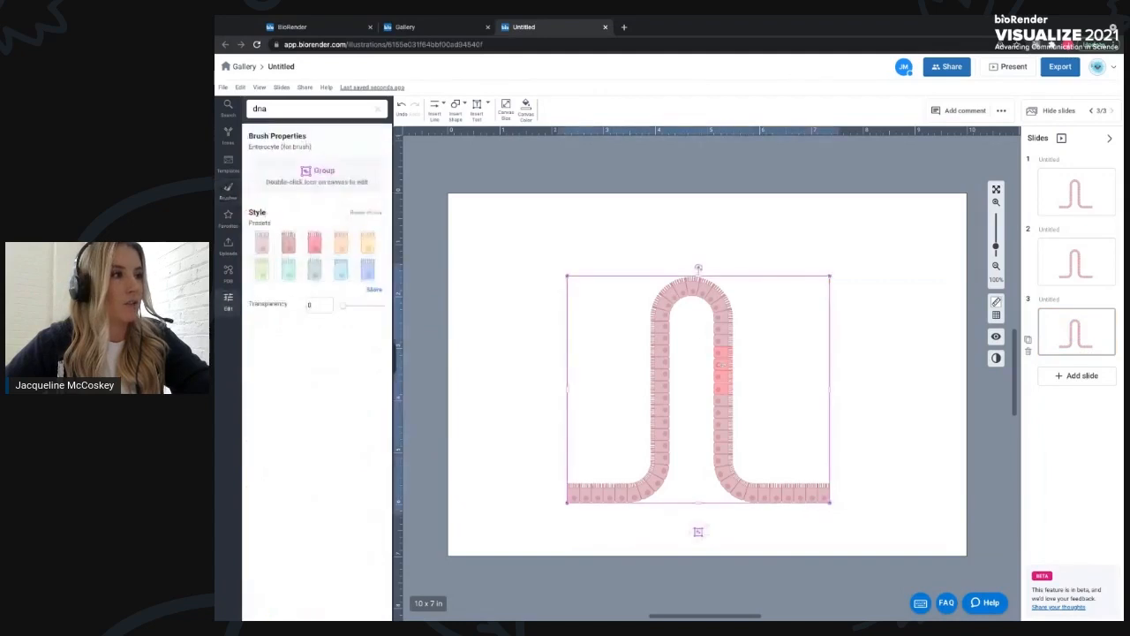
double_click(724, 371)
mouse_move(724, 371)
mouse_down()
mouse_move(767, 379)
mouse_move(729, 362)
mouse_move(770, 357)
mouse_up()
shift+click(744, 379)
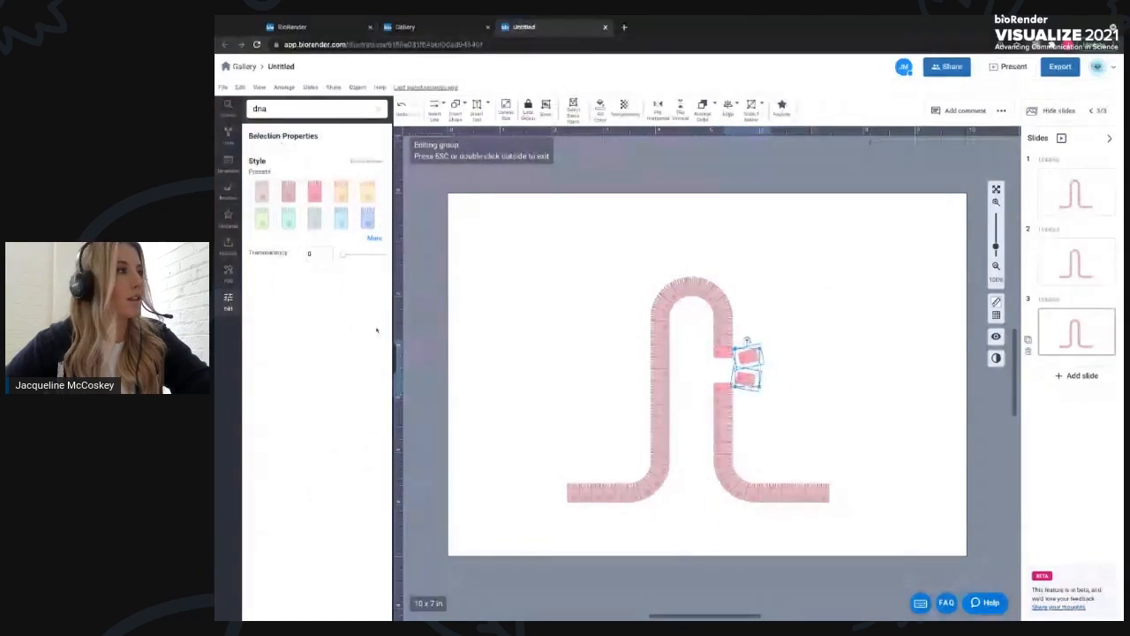
click(375, 237)
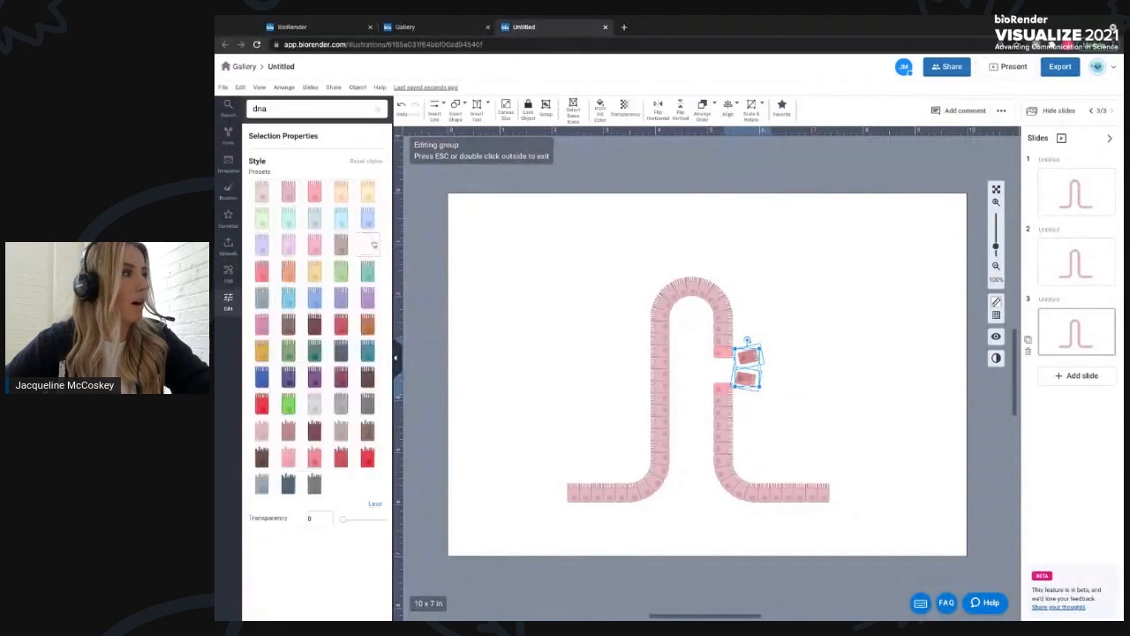
click(367, 461)
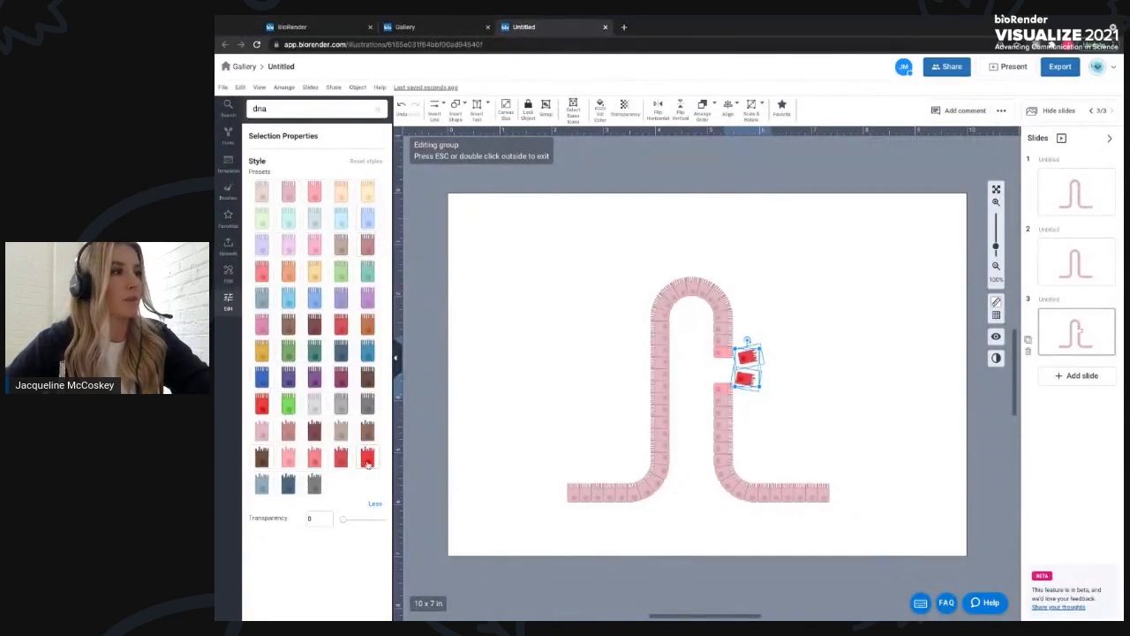
click(847, 363)
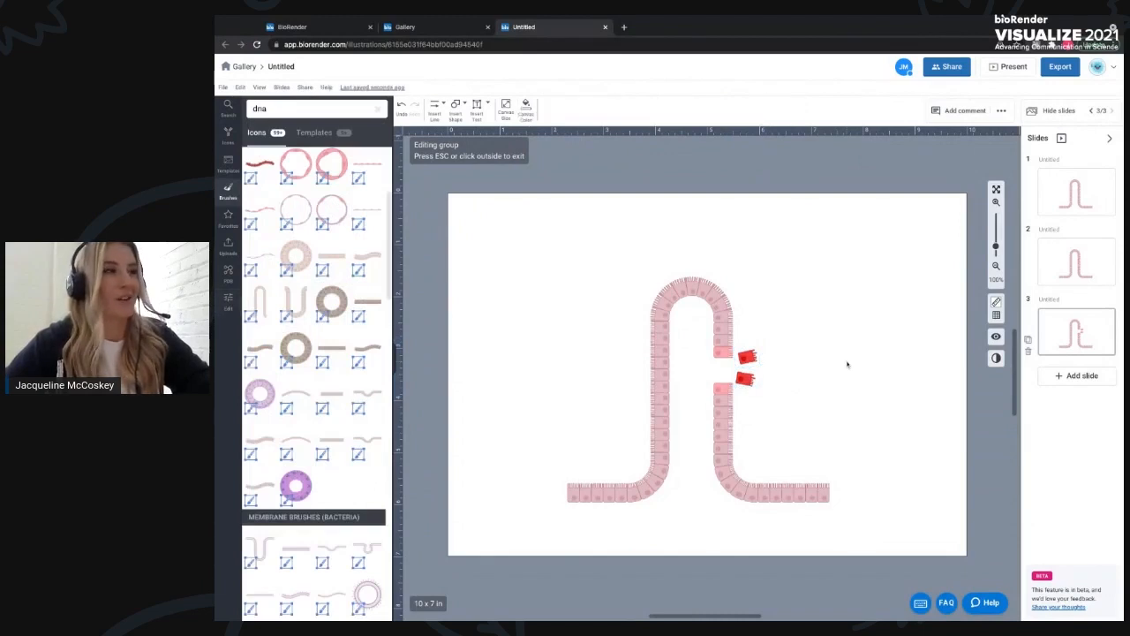
- Present the slideshow from slide 1, advance one slide, and exit presentation mode
click(1075, 199)
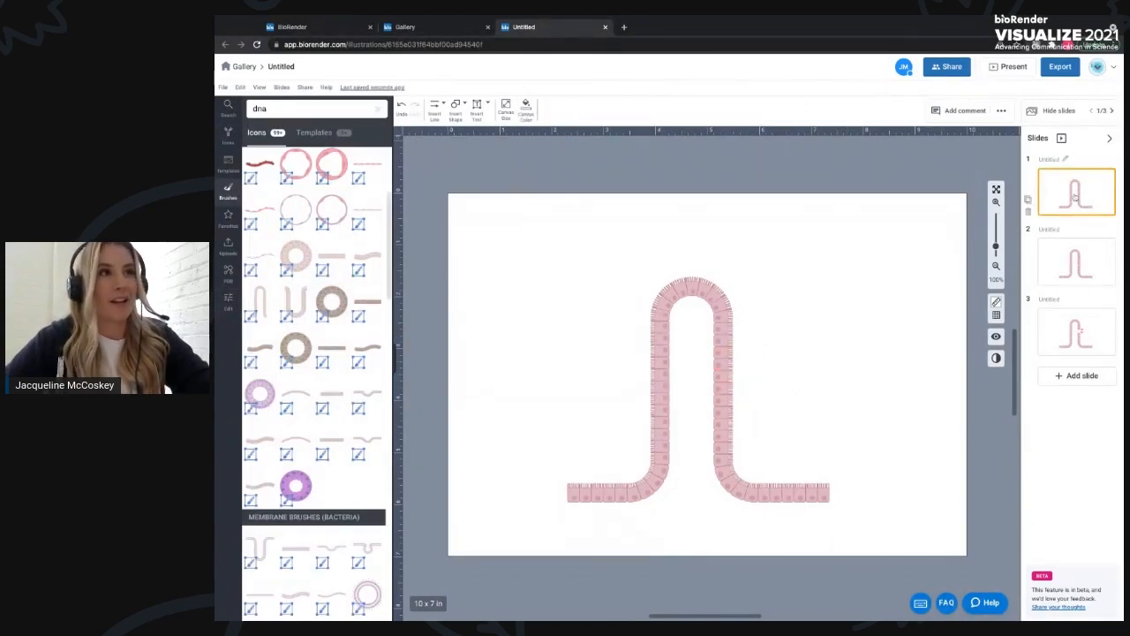
click(1011, 69)
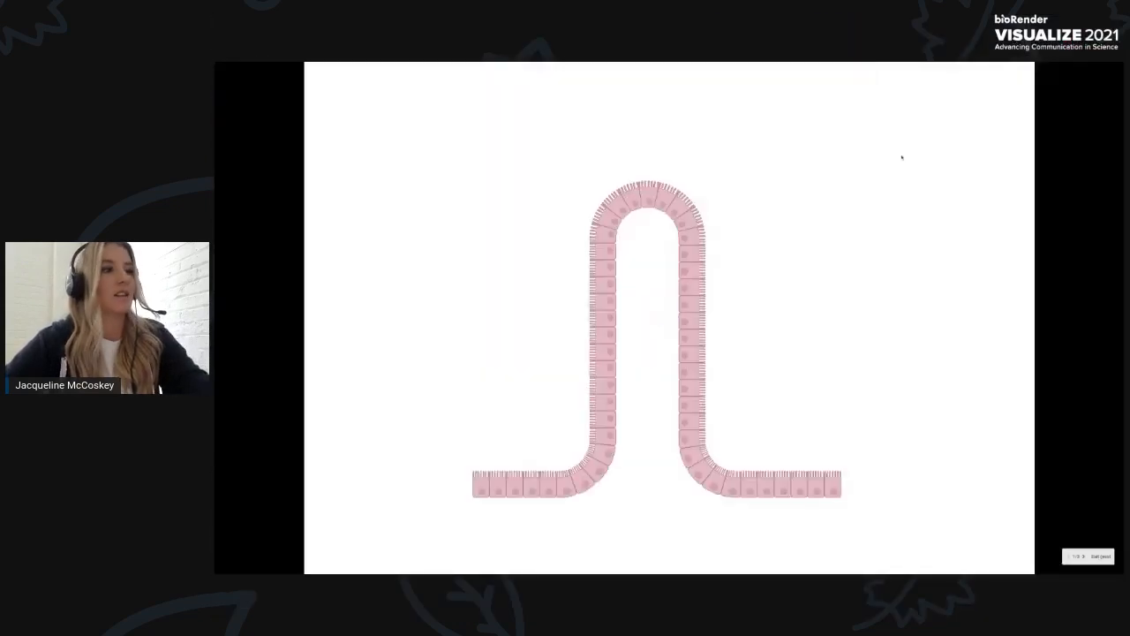
key(Right)
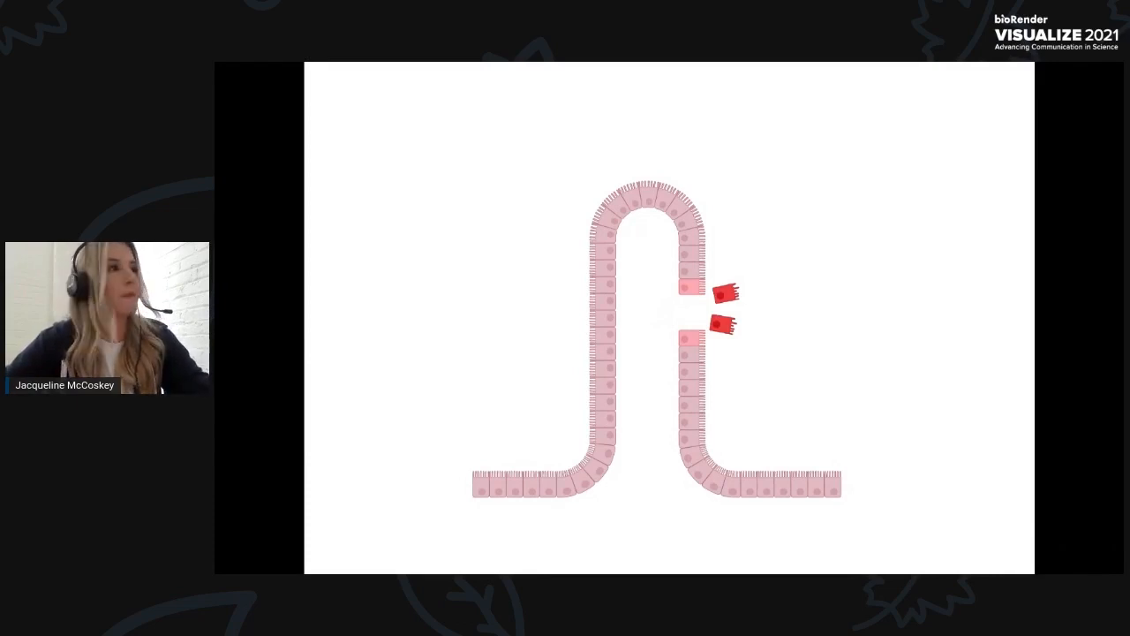
key(Escape)
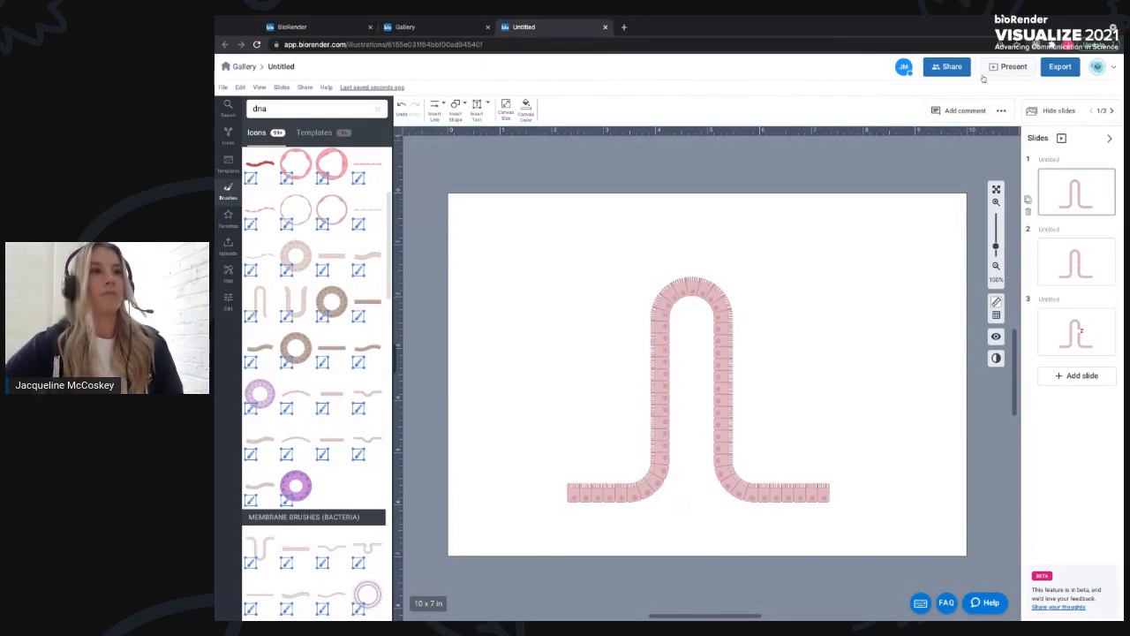
- Add a blank slide and load protein 1HZH through the PDB Retrieve builder
click(1071, 377)
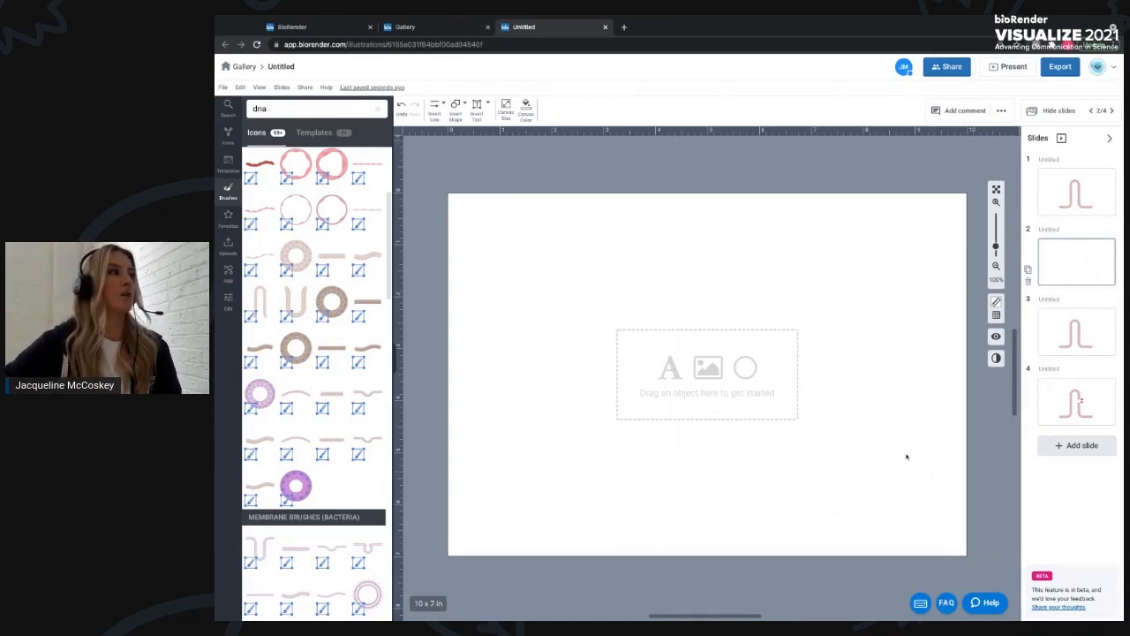
click(229, 275)
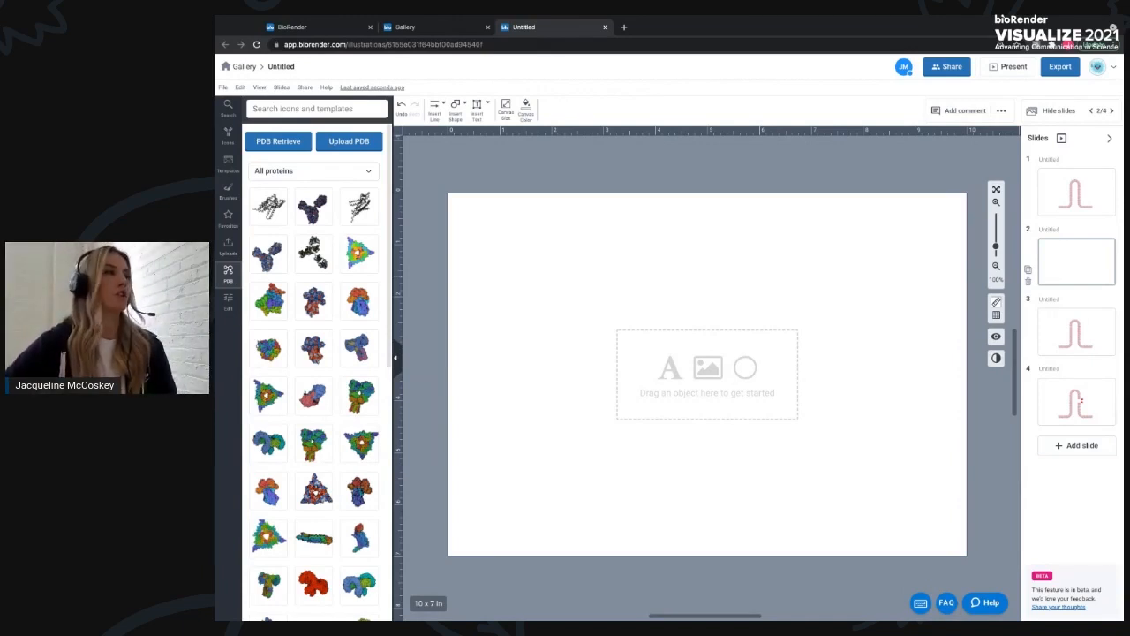
click(293, 144)
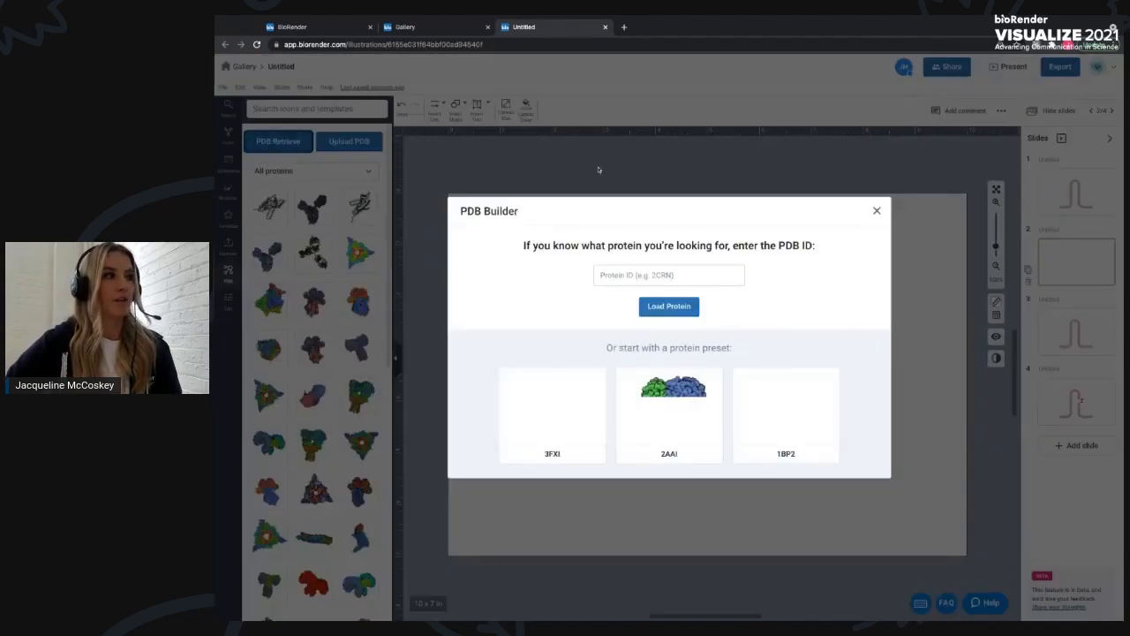
click(658, 275)
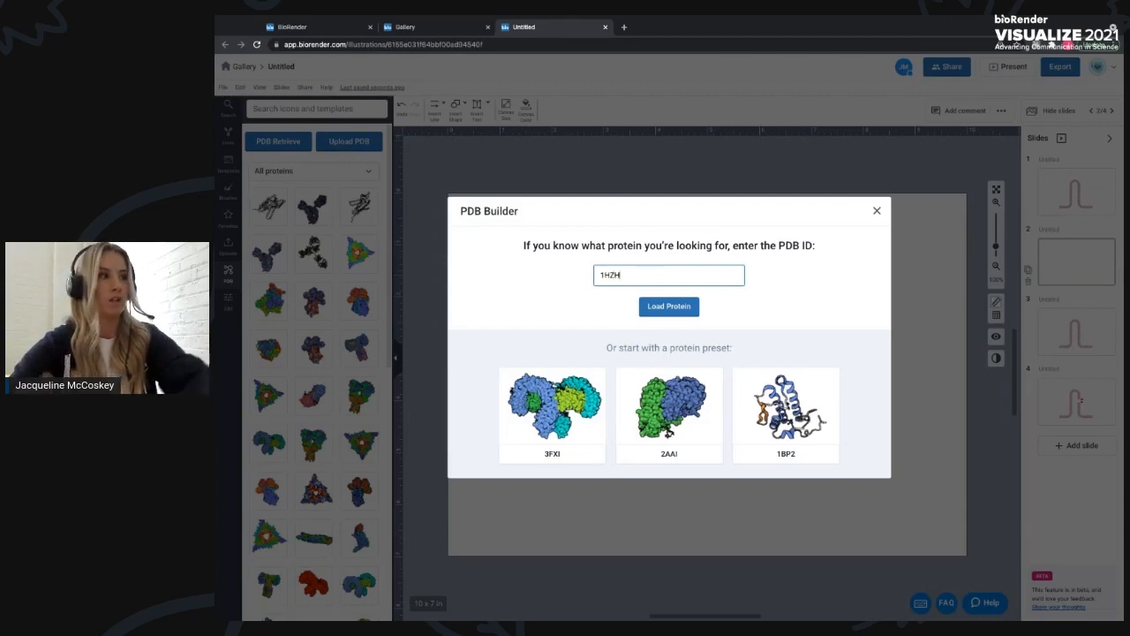
click(660, 315)
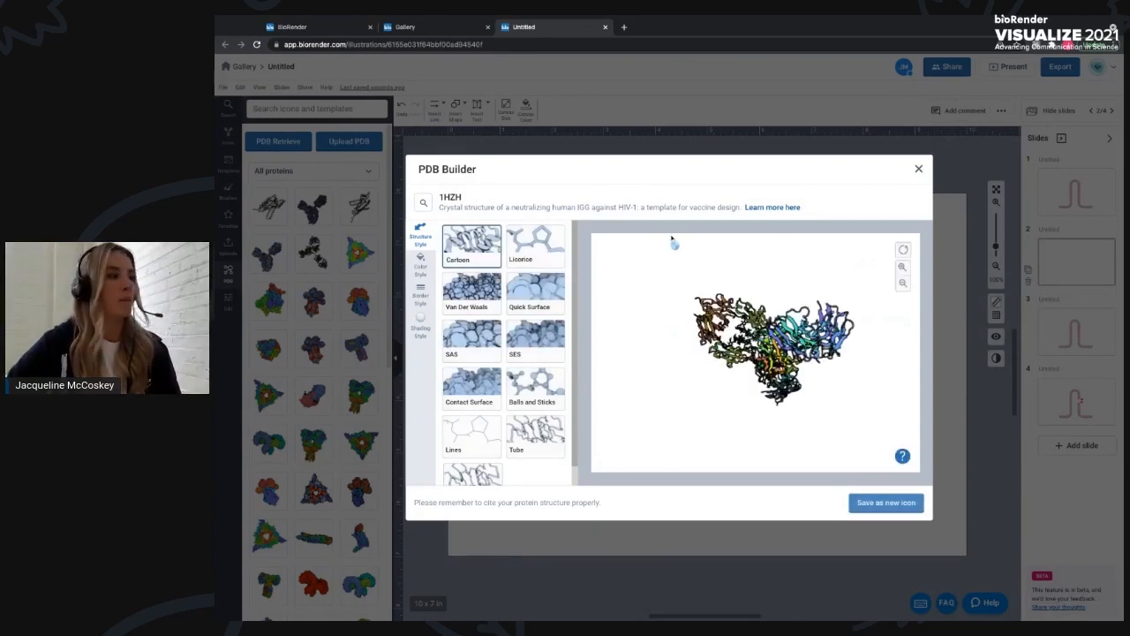
- Rotate the 1HZH structure and set its structure style to Van Der Waals
drag(779, 327, 690, 381)
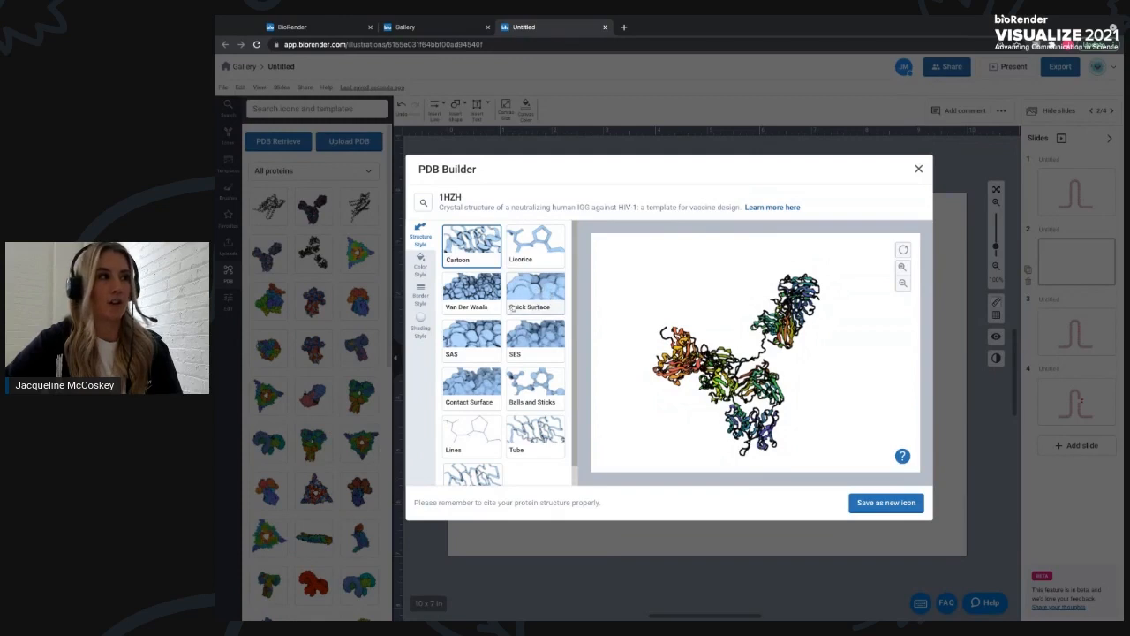
click(534, 300)
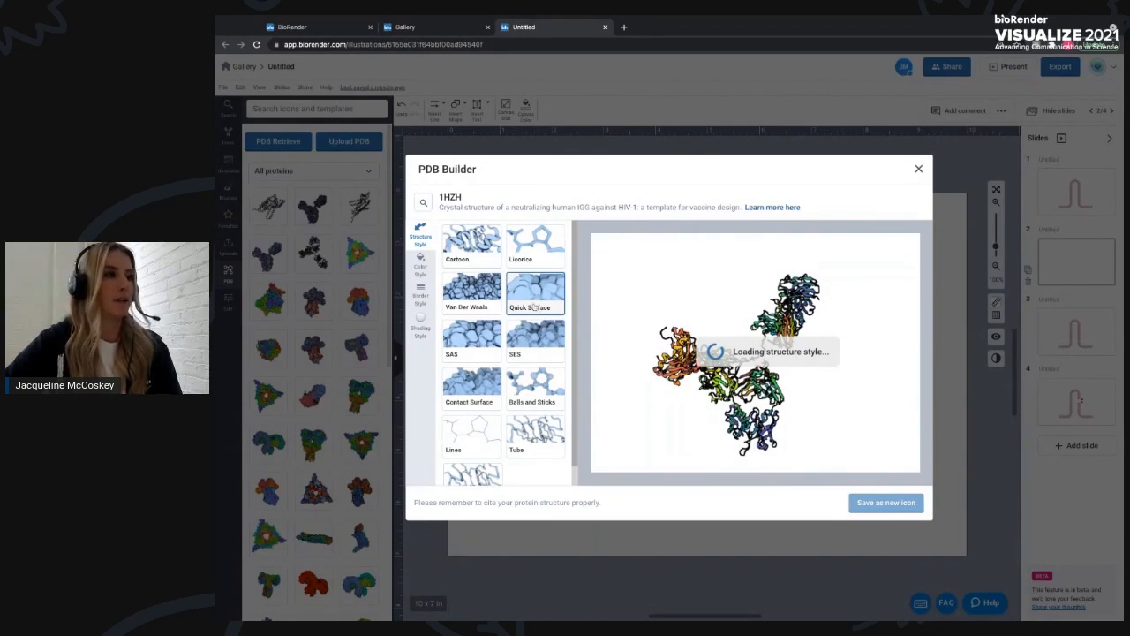
click(471, 291)
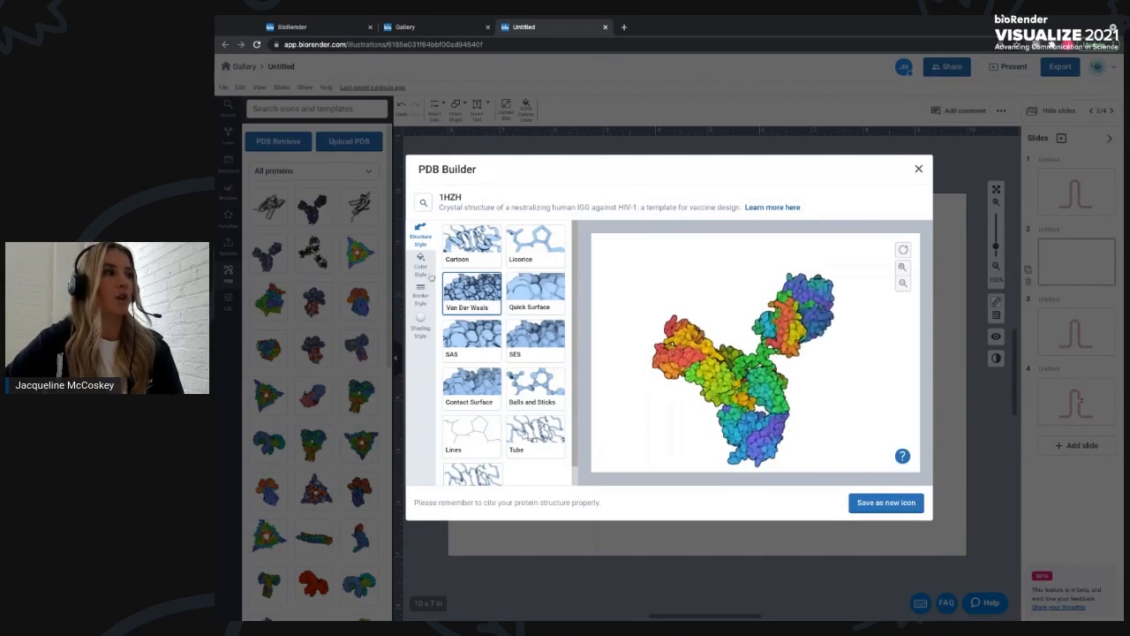
- Color the protein by Hydrophobicity with Toon shading and save it as a new icon
click(429, 273)
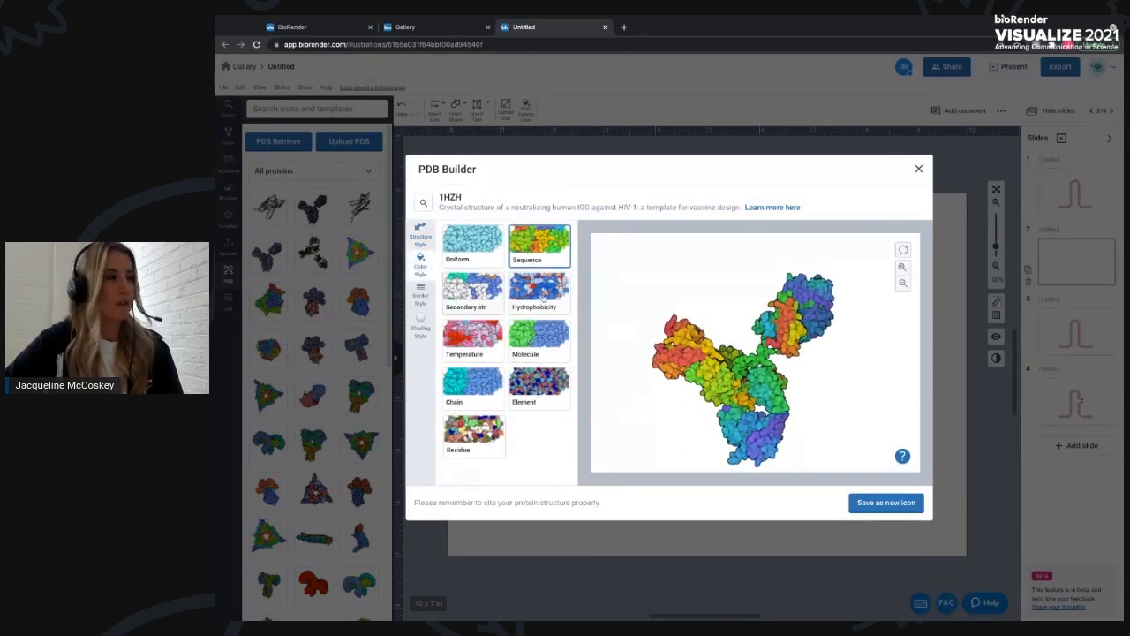
click(542, 292)
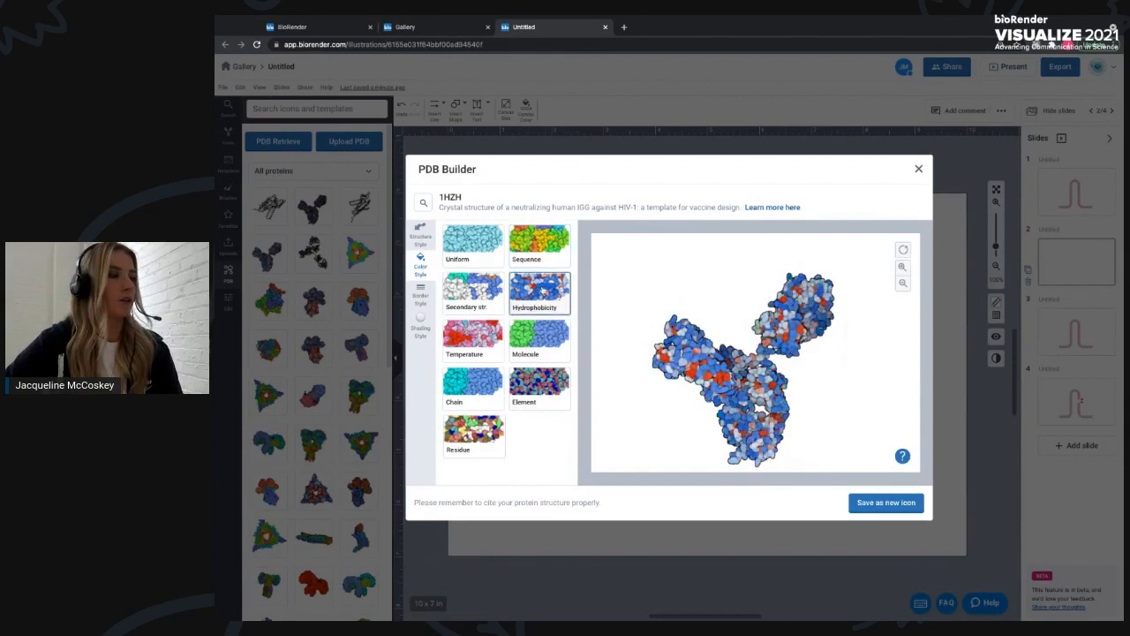
click(425, 307)
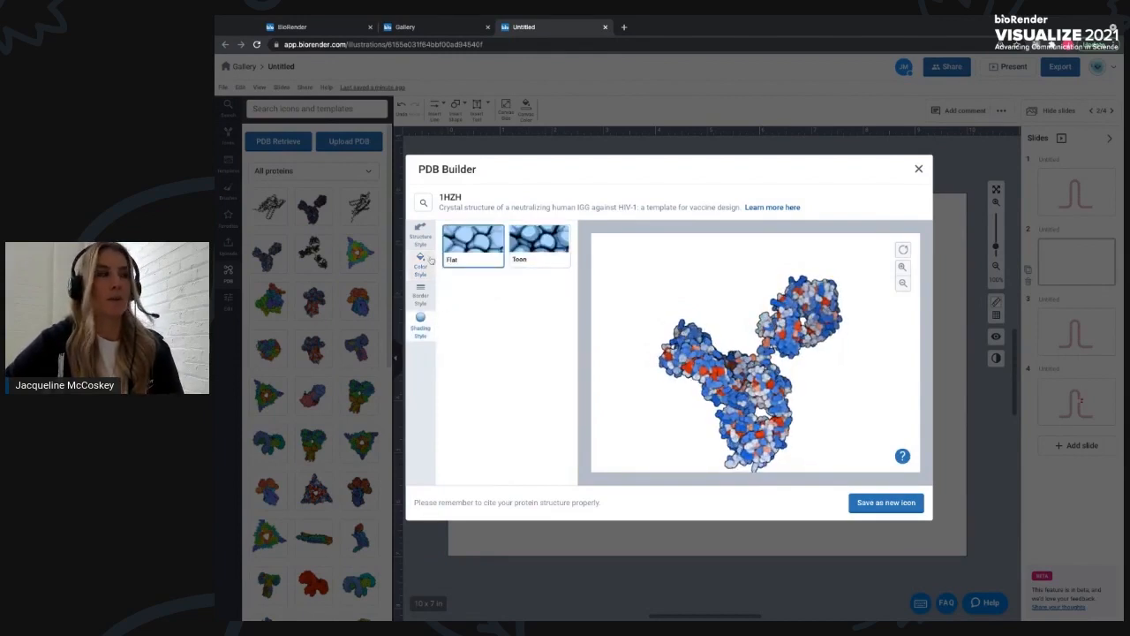
click(539, 252)
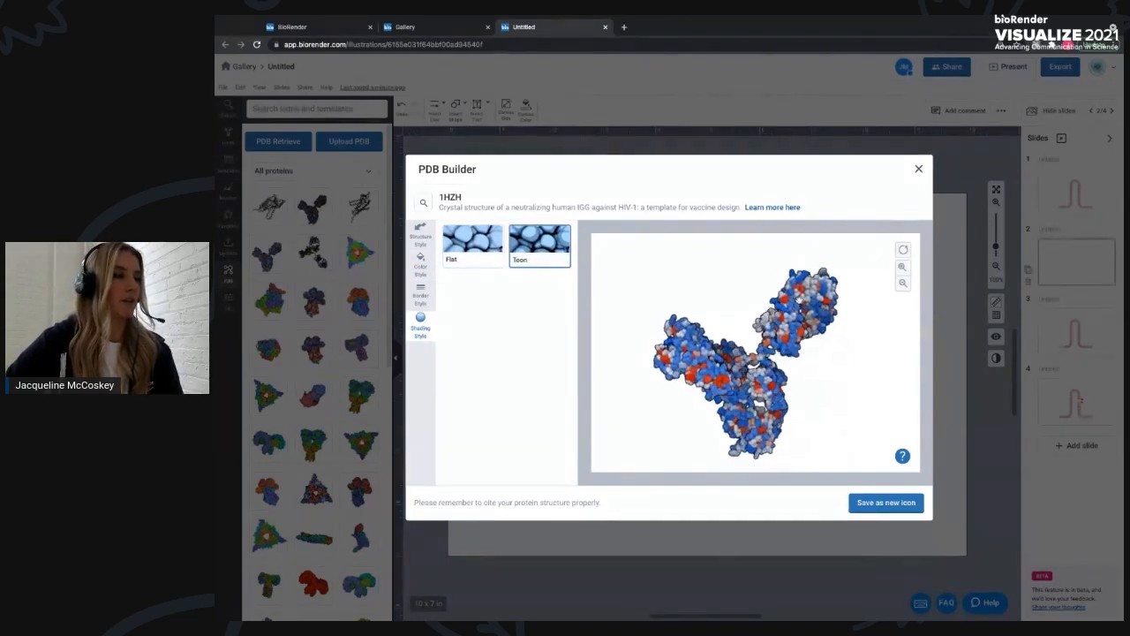
click(881, 505)
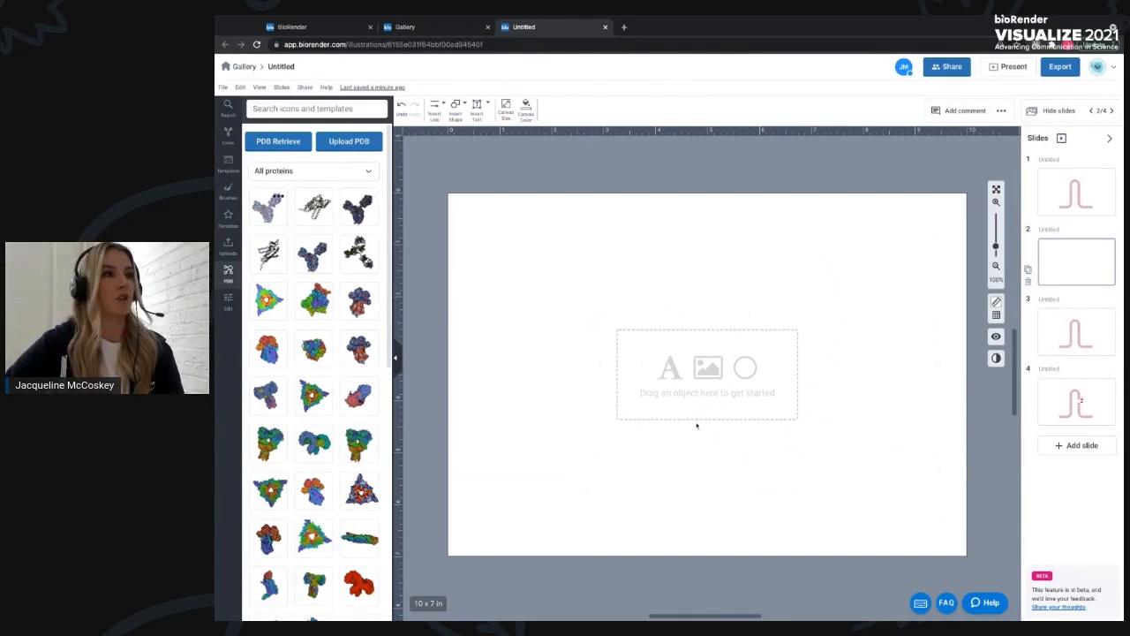
- Place the saved antibody icon on slide 2 and enlarge it slightly
drag(659, 431, 619, 408)
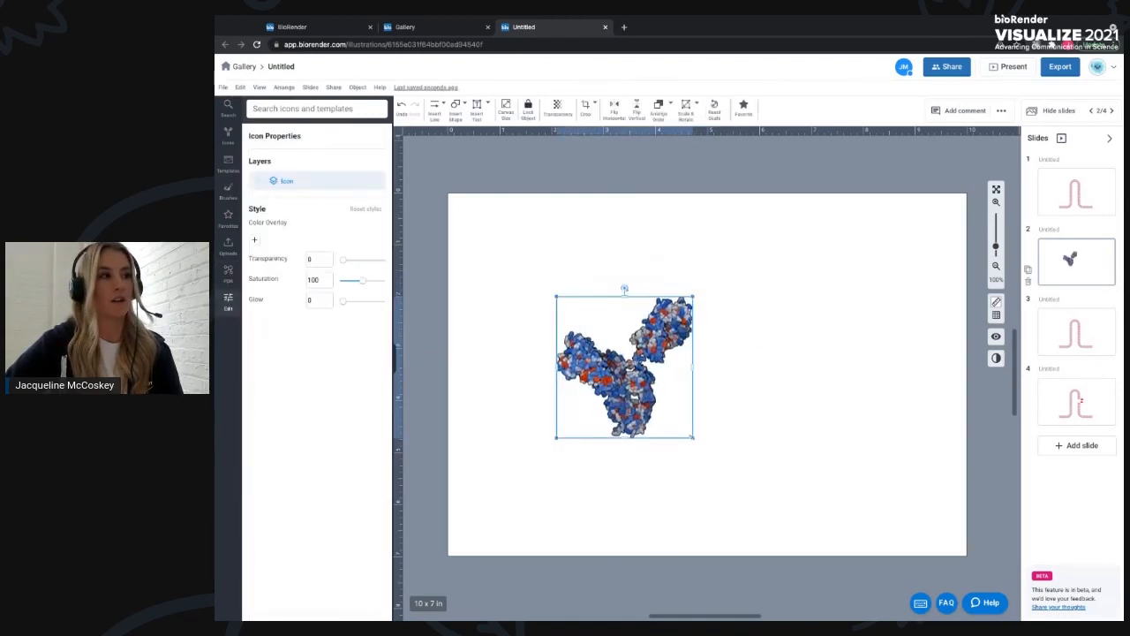
drag(691, 436, 698, 443)
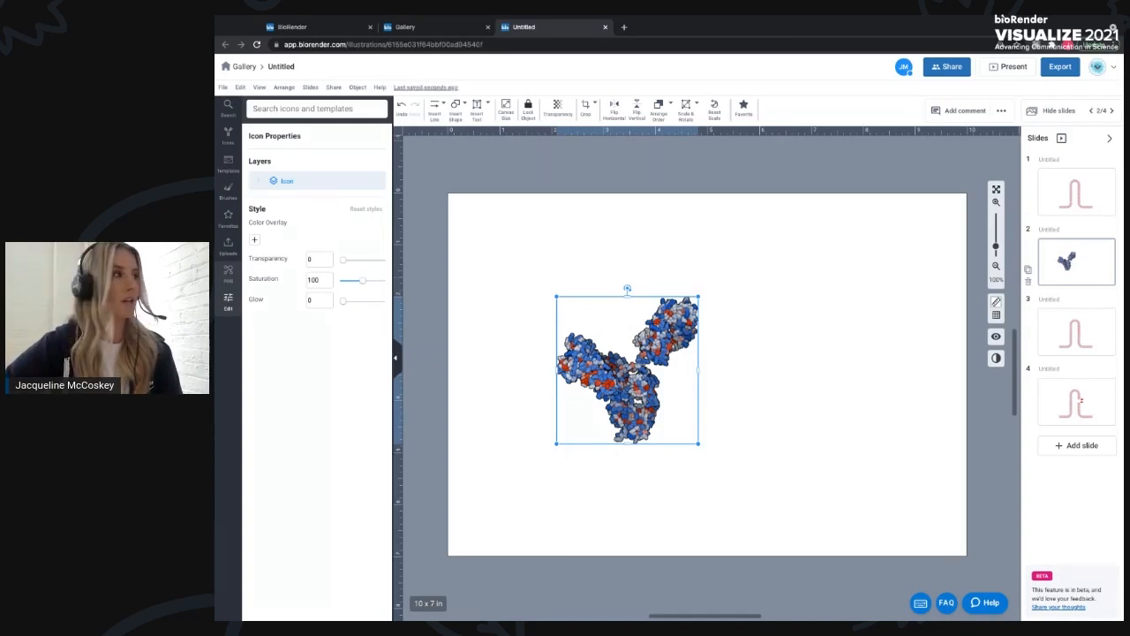
- Upload the AF-P35575-F1-model_v1 (1).pdb file, paste a name for it, and load the protein
click(227, 274)
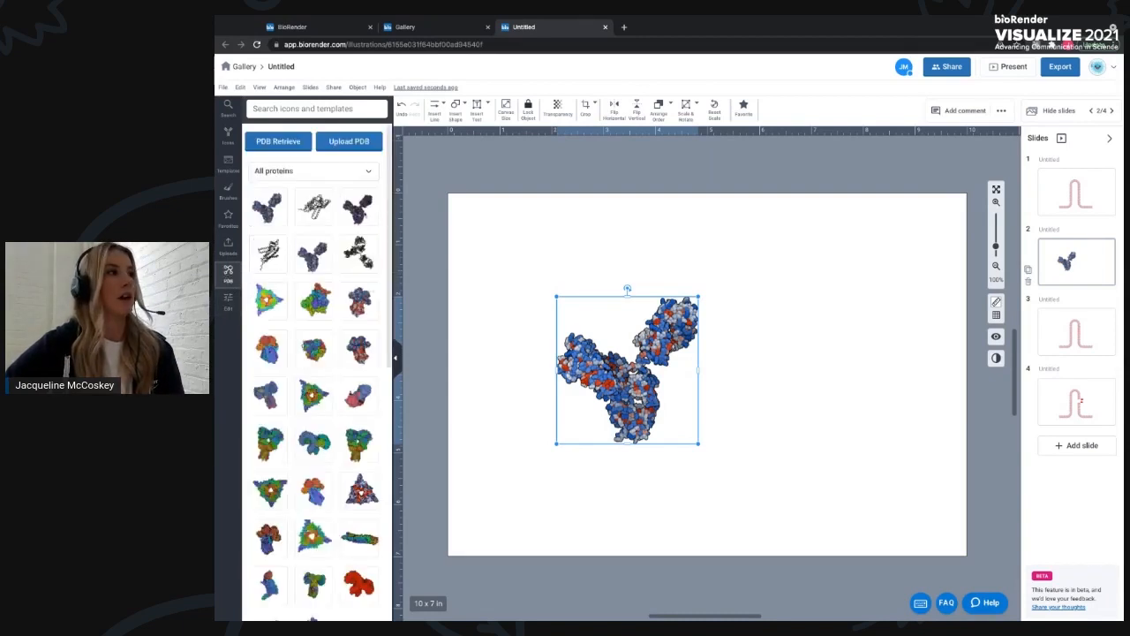
click(350, 142)
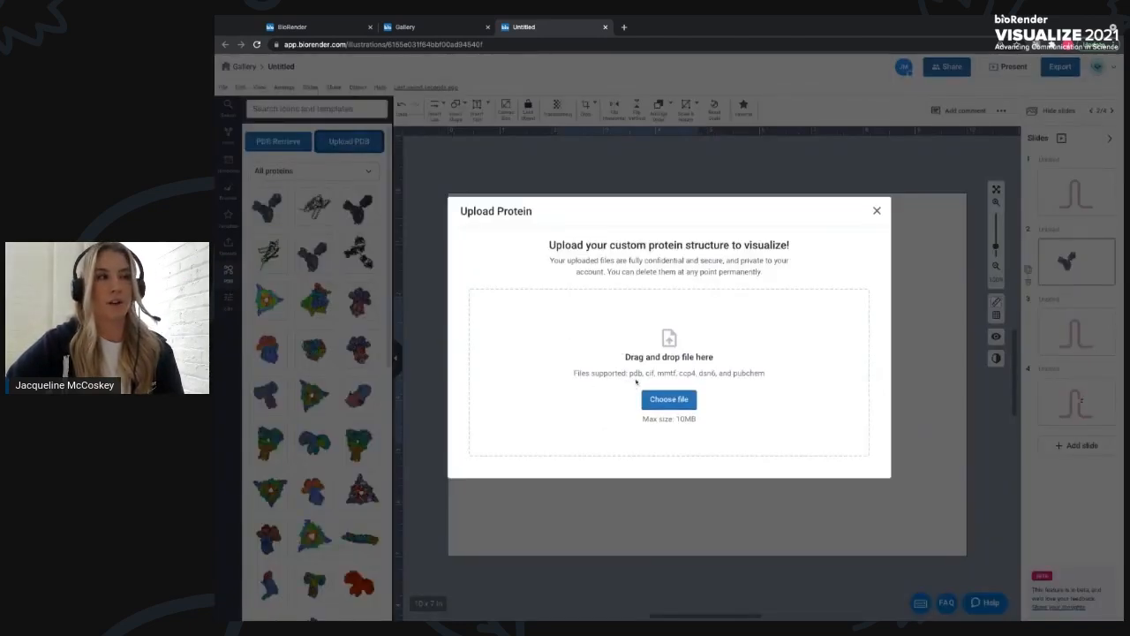
click(670, 401)
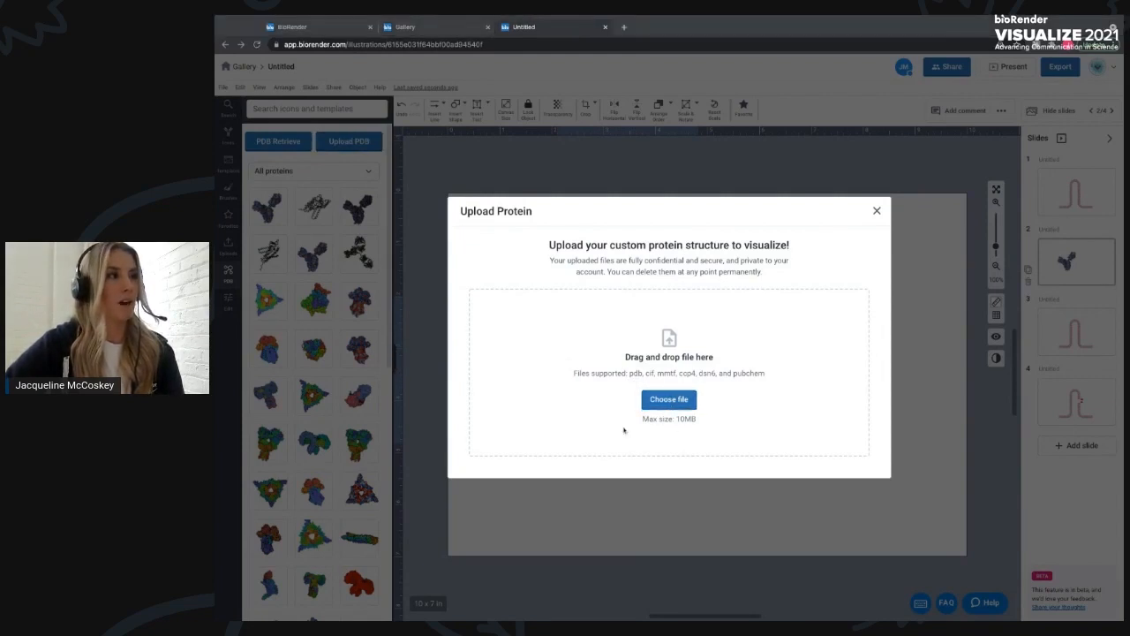
click(841, 431)
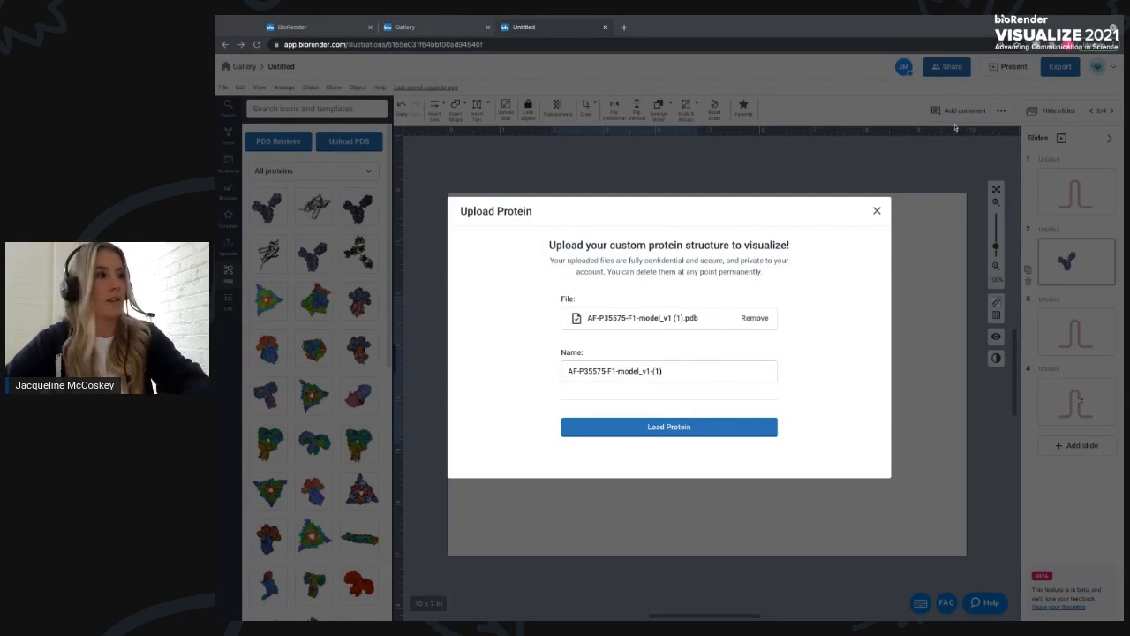
click(618, 371)
key(ctrl+a)
key(ctrl+v)
click(668, 427)
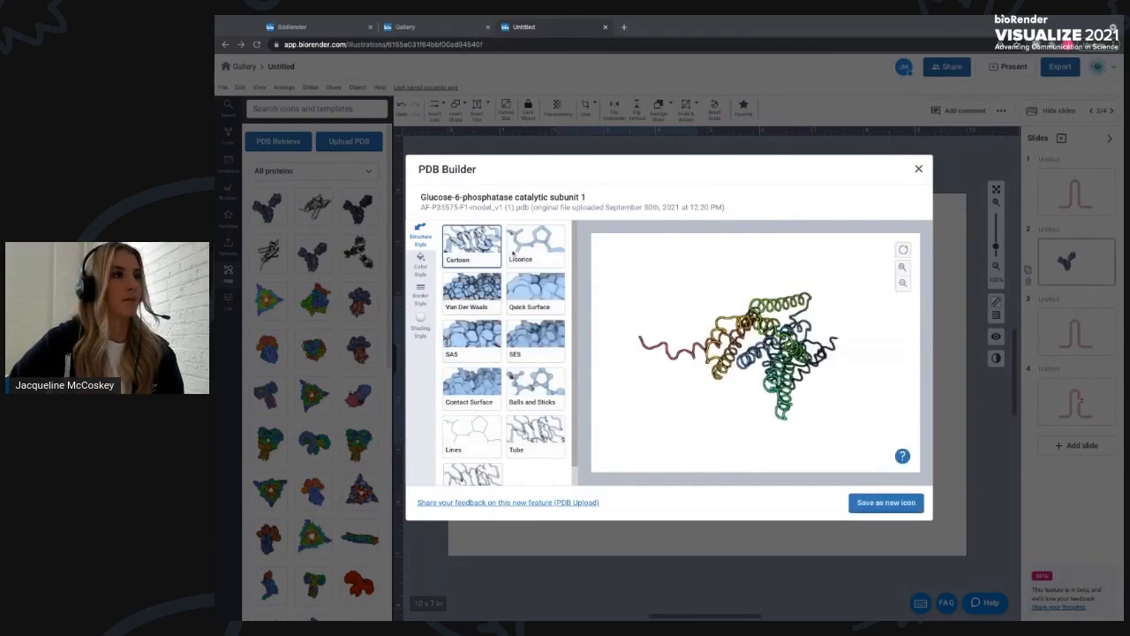
- Rotate the uploaded protein, set its structure style to Tube, and save it as a new icon
drag(818, 352, 747, 283)
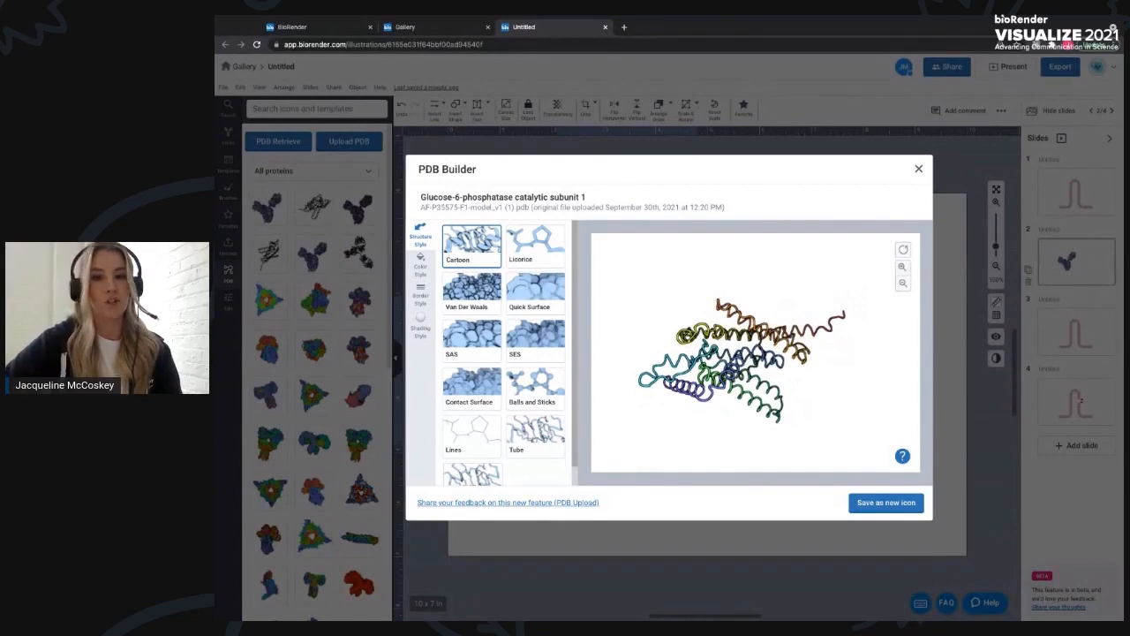
drag(747, 283, 770, 375)
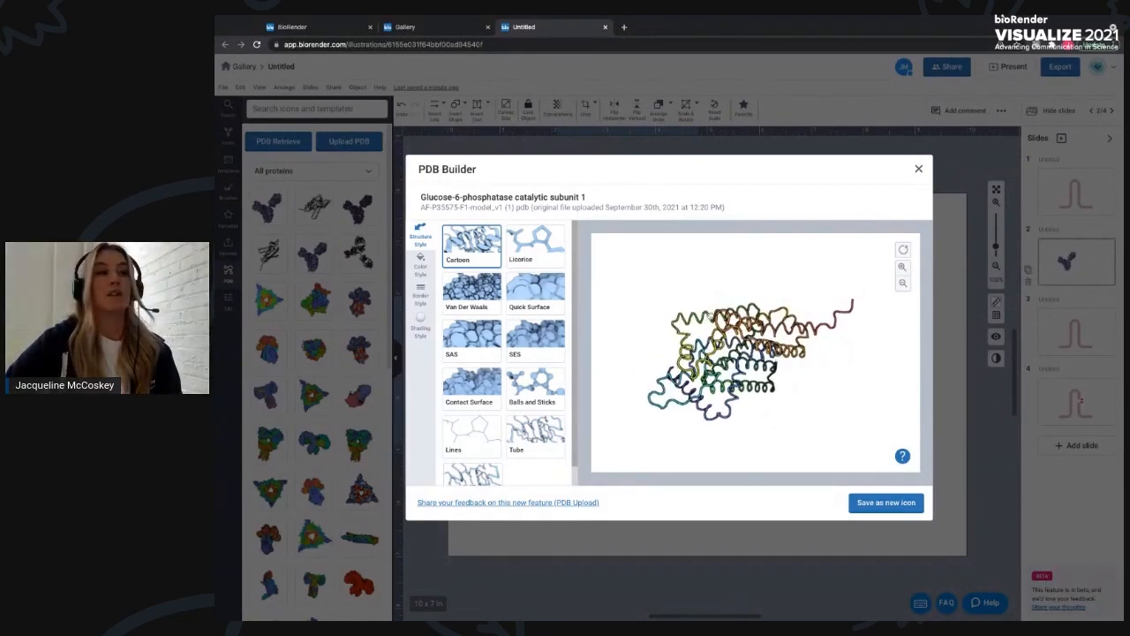
click(475, 298)
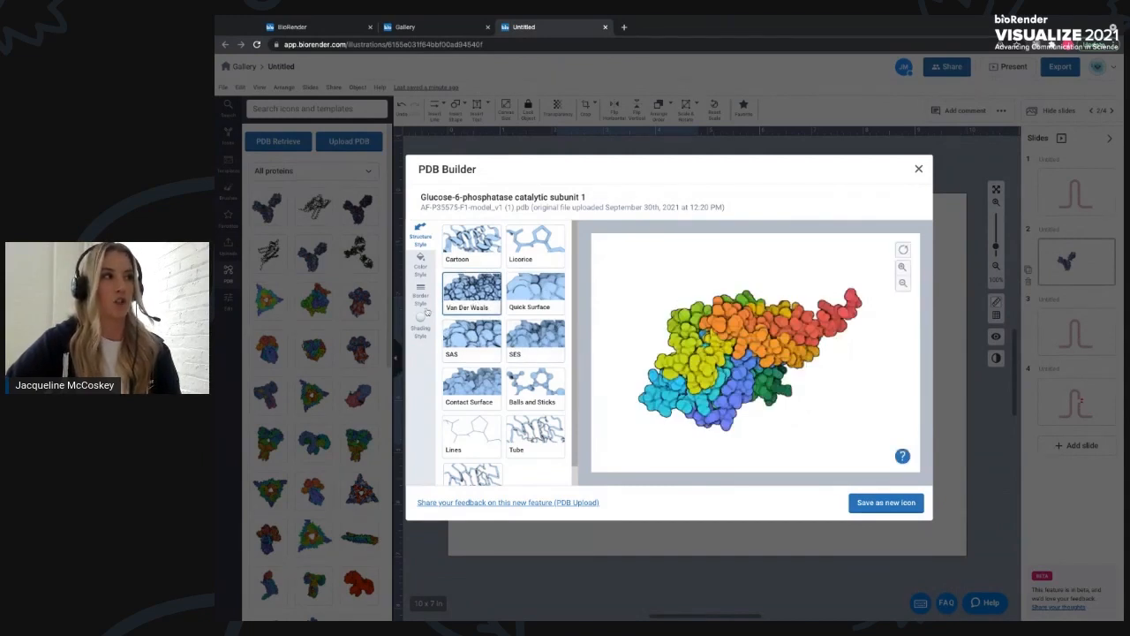
drag(712, 301, 712, 267)
click(535, 433)
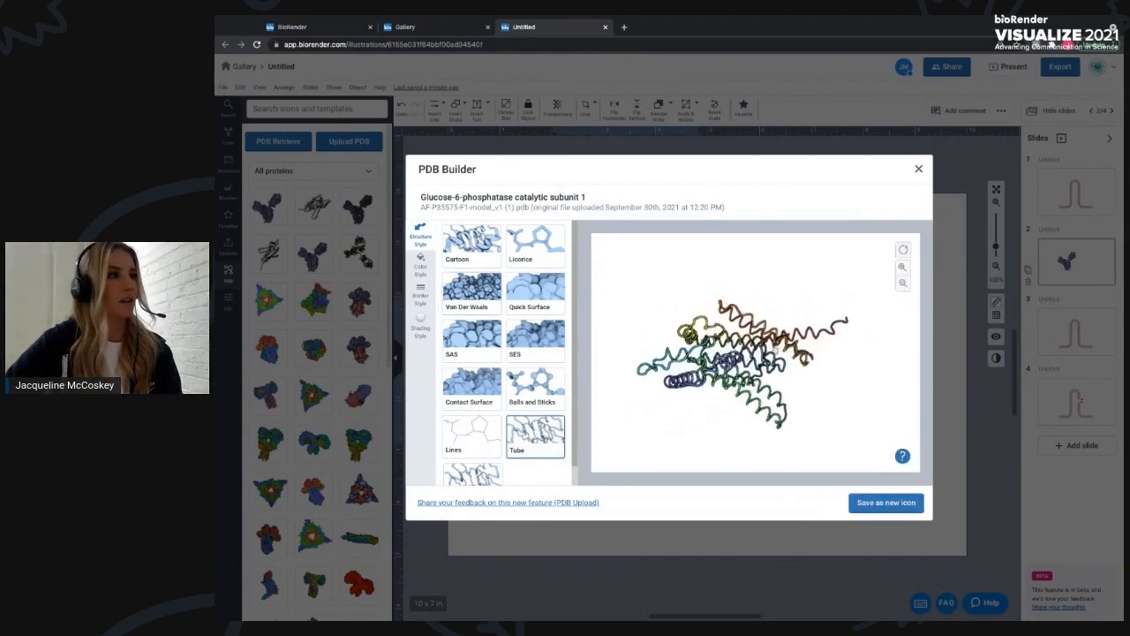
click(887, 502)
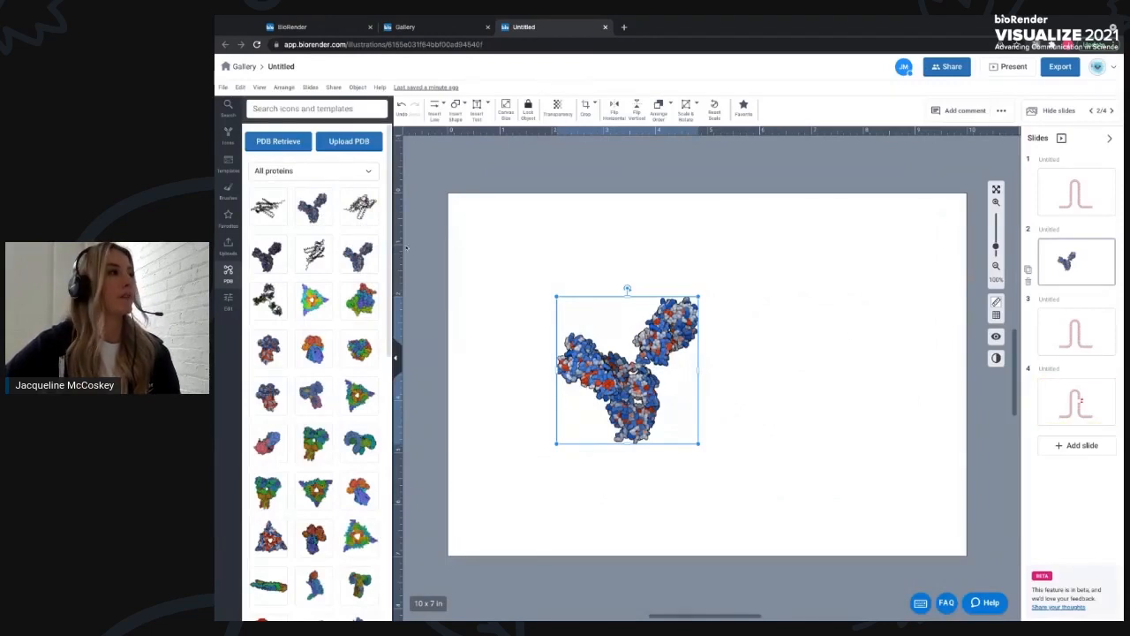
- Place the uploaded protein icon to the right of the antibody and enlarge it
mouse_move(262, 214)
drag(873, 433, 807, 369)
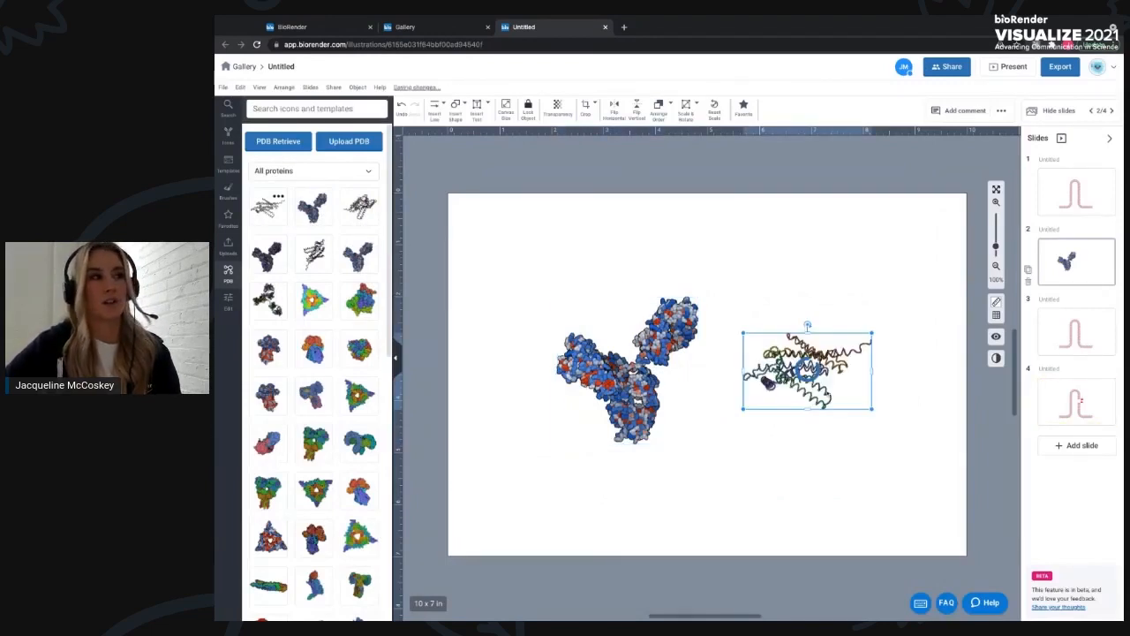
click(721, 336)
click(735, 330)
drag(735, 329, 713, 316)
drag(869, 408, 853, 429)
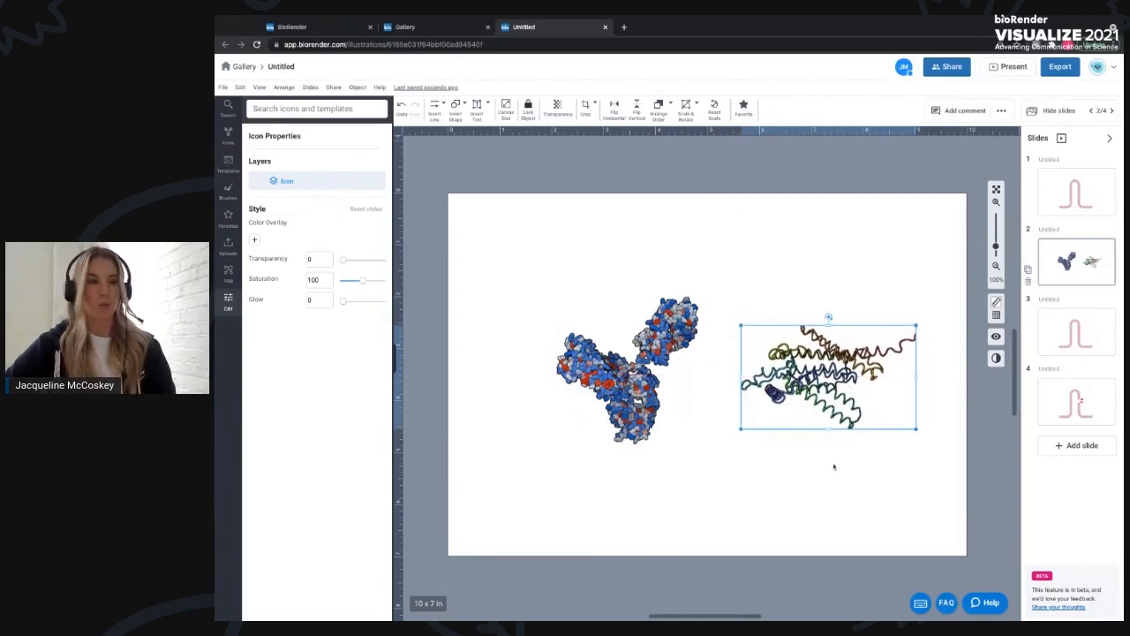
- Return to the gallery and open the Gradients! file in the Visualize 2021 folder
click(245, 69)
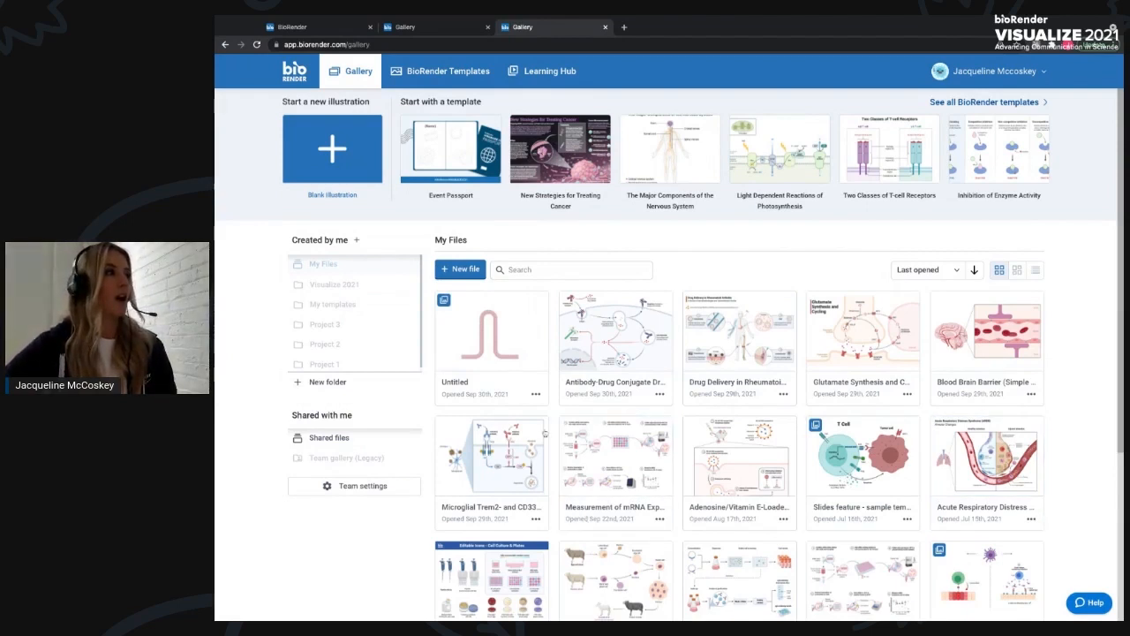
click(353, 288)
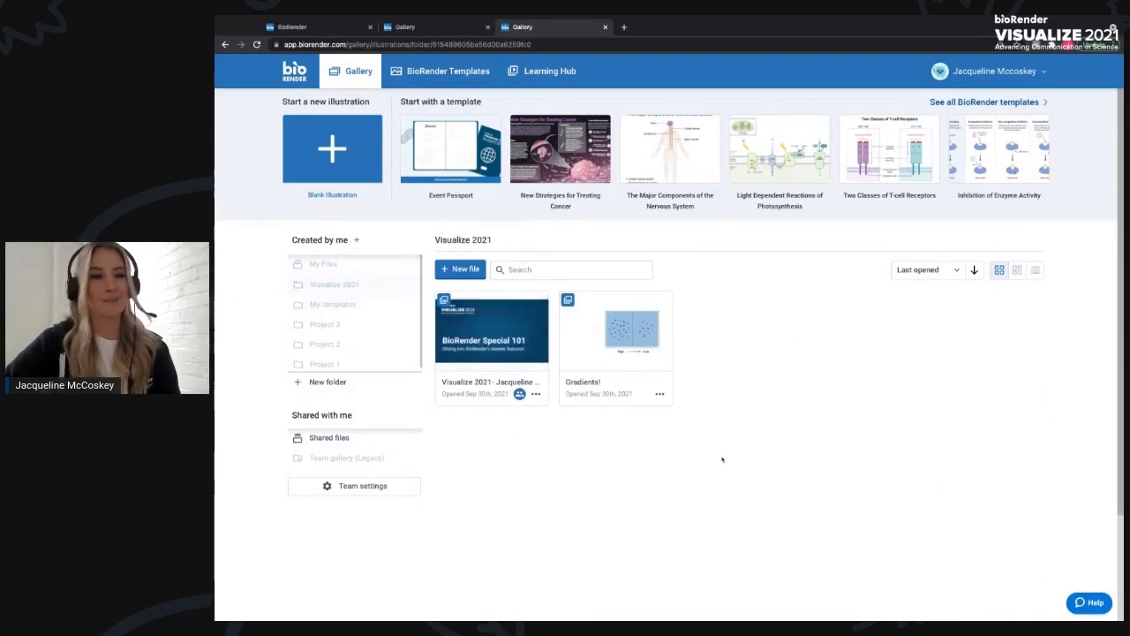
click(629, 337)
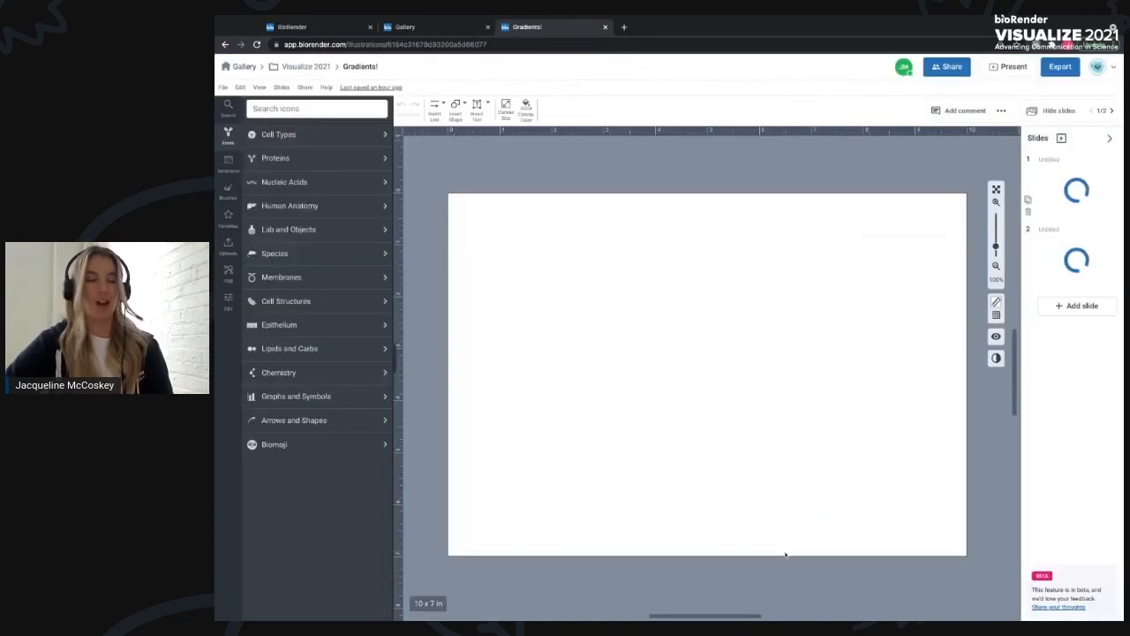
- Enter the beaker group and switch its liquid's fill to a gradient fading to transparent
click(1050, 111)
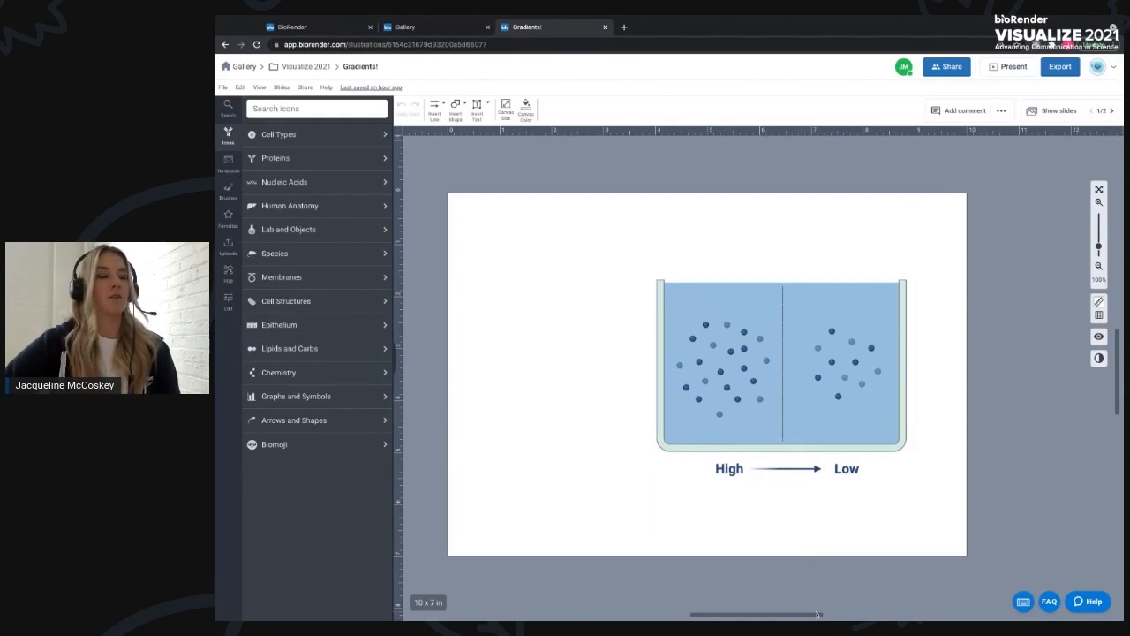
drag(817, 615, 811, 616)
click(843, 349)
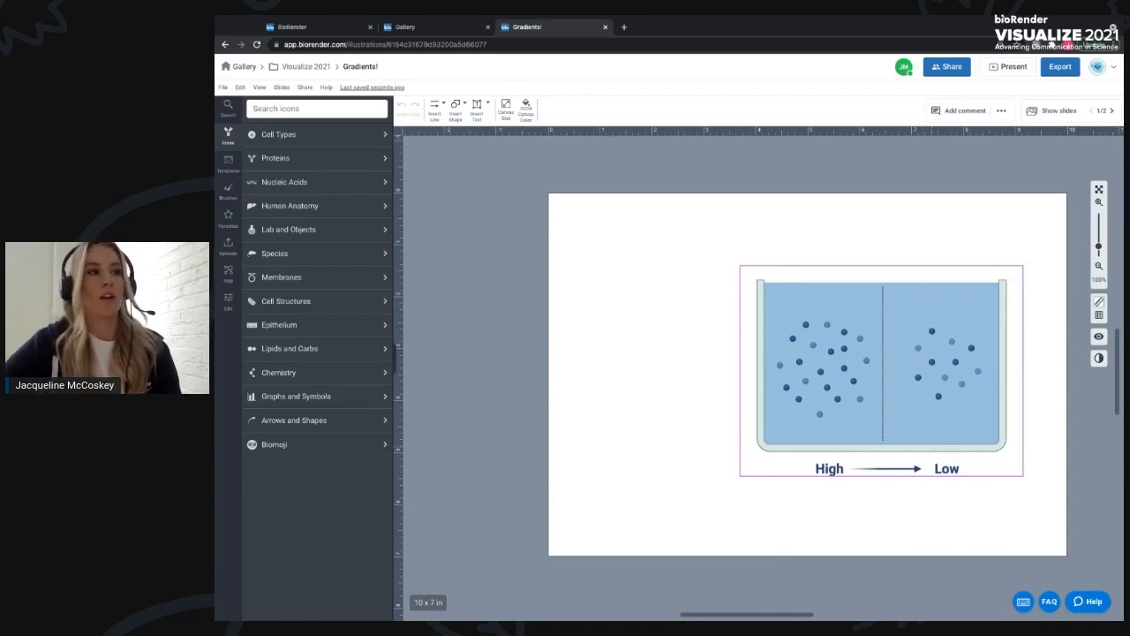
double_click(953, 406)
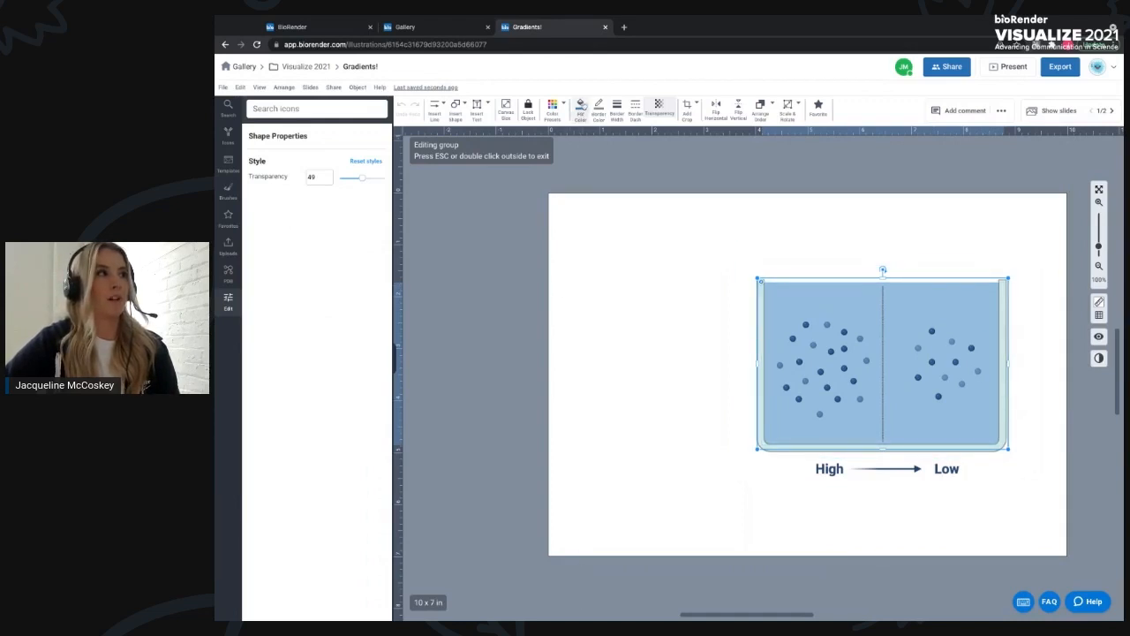
click(584, 107)
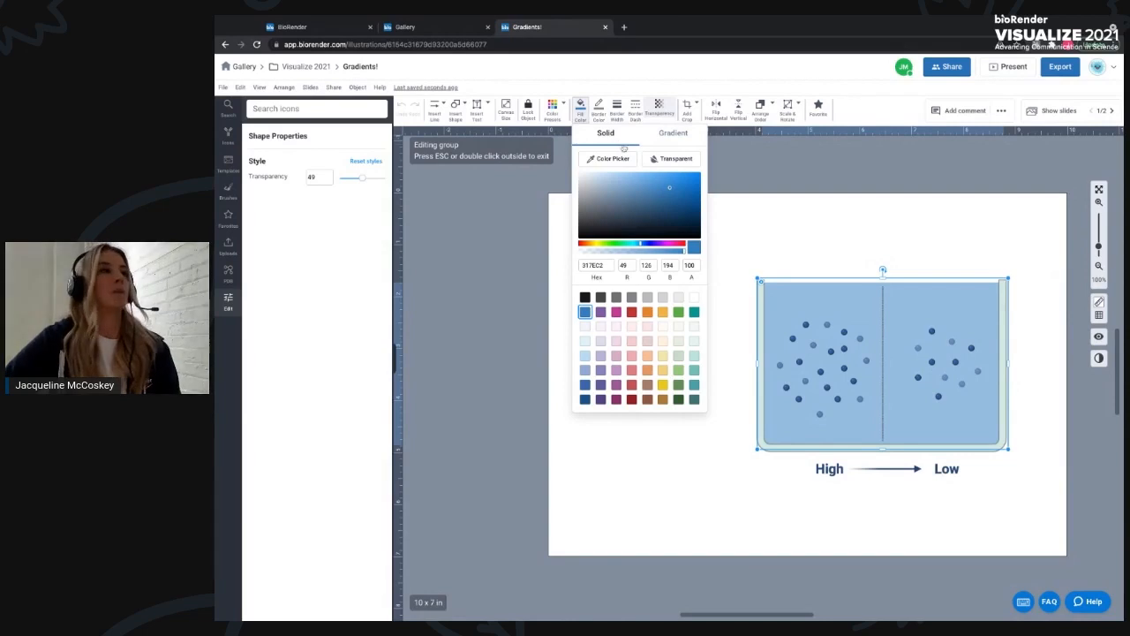
click(671, 134)
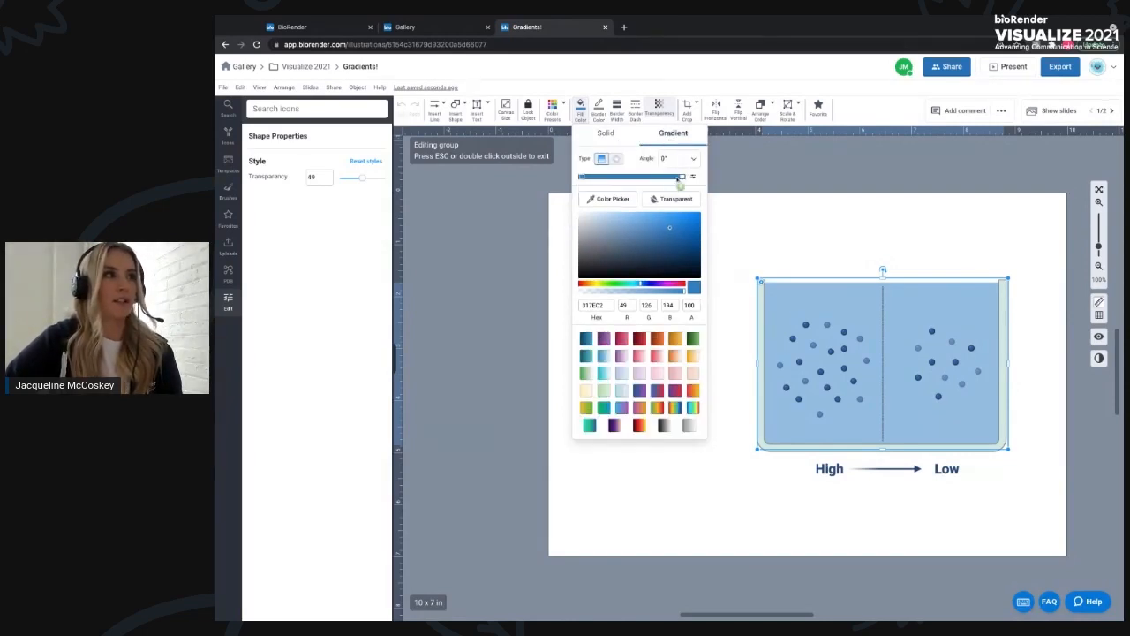
click(585, 293)
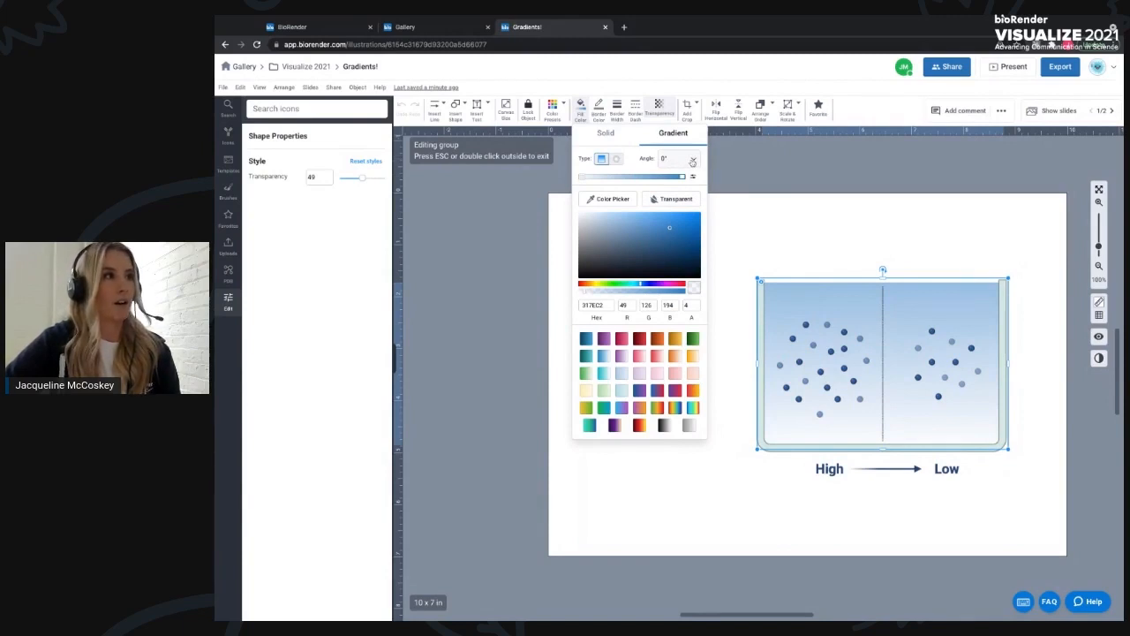
- Set the liquid gradient angle to 270° and apply a blue gradient preset
click(692, 161)
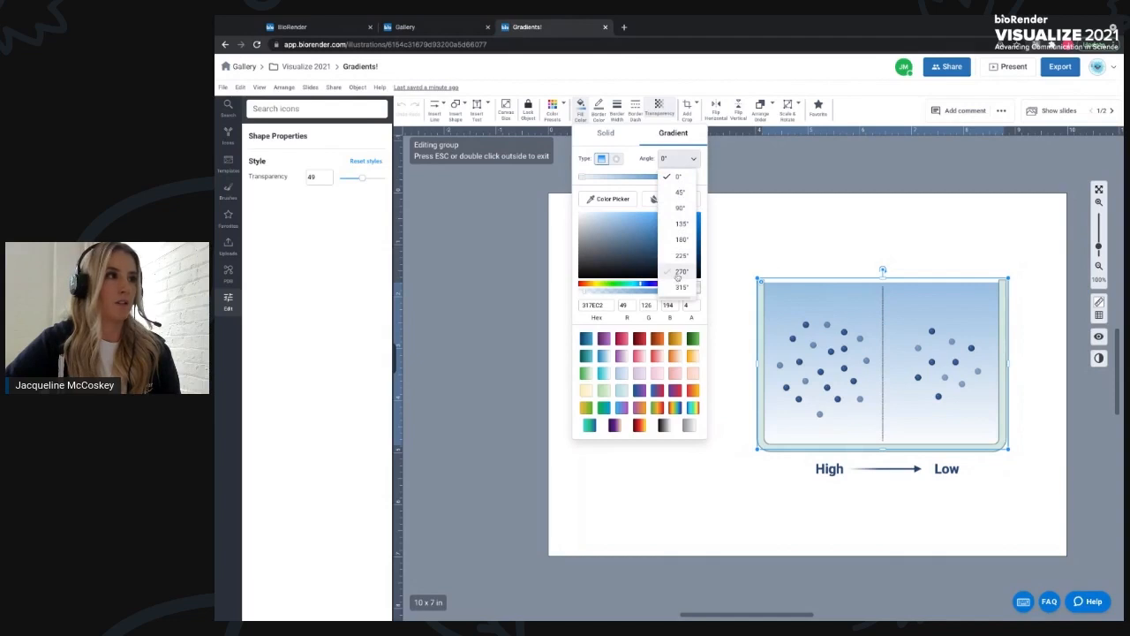
click(677, 273)
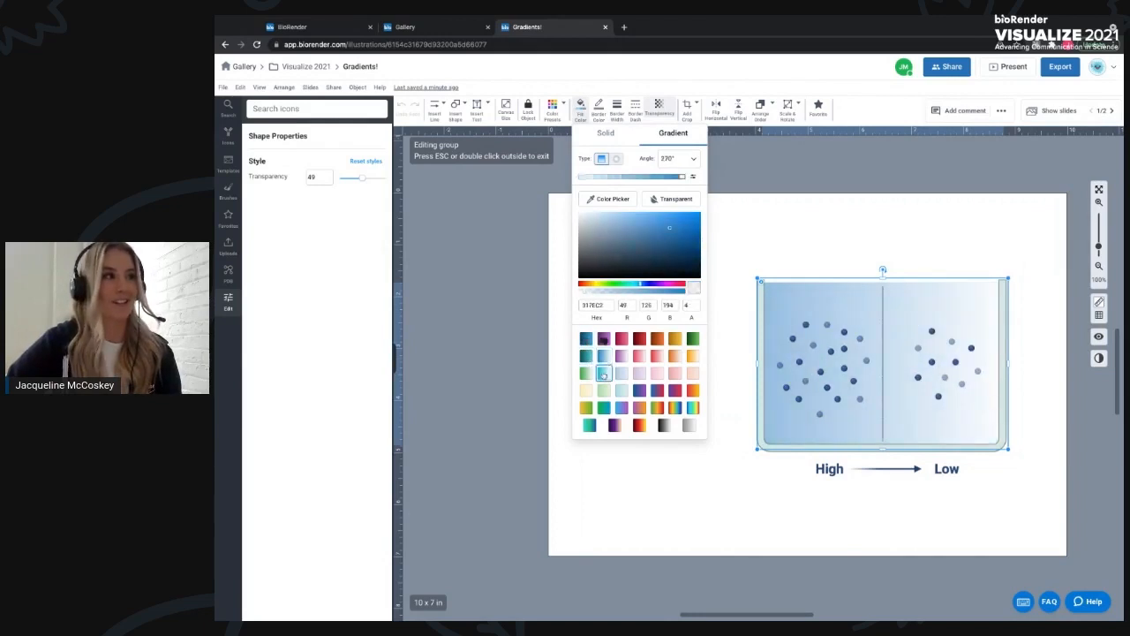
click(603, 358)
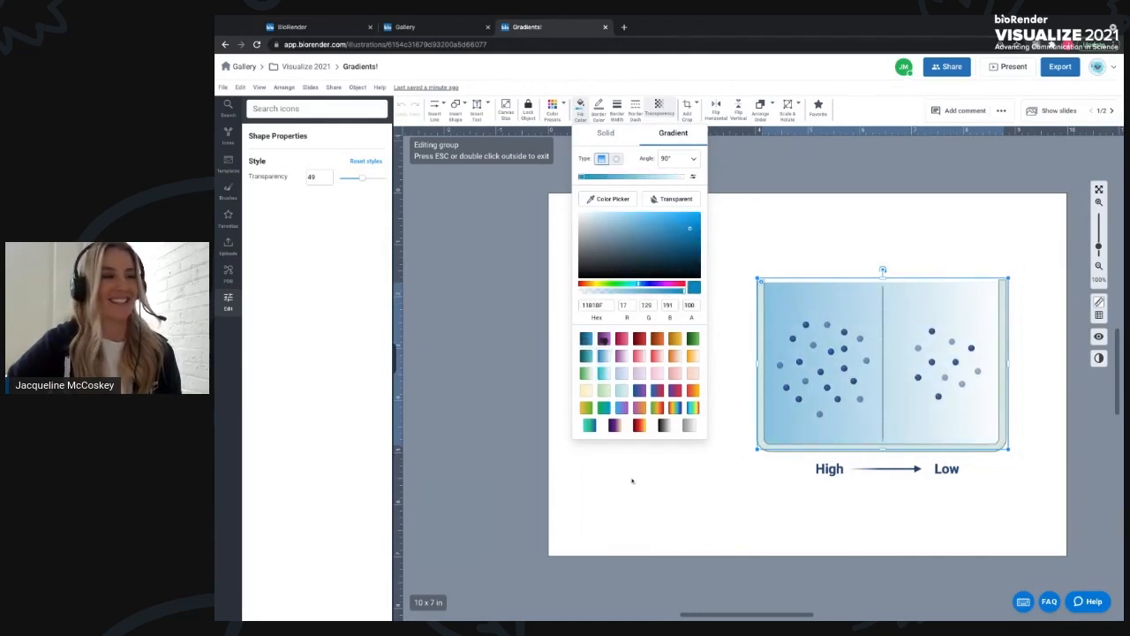
click(692, 526)
- Select everything on the slide and delete it
drag(734, 250, 1040, 497)
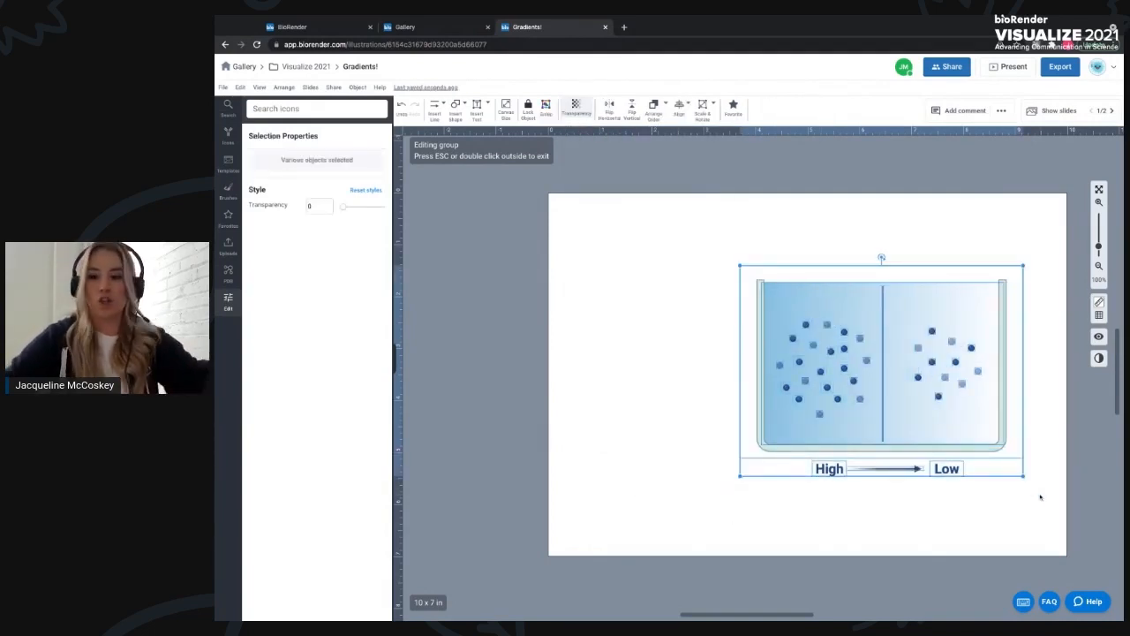
key(Delete)
- Search icons for falcon, place the Falcon tube (50mL) icon on the slide and enlarge it slightly
click(276, 107)
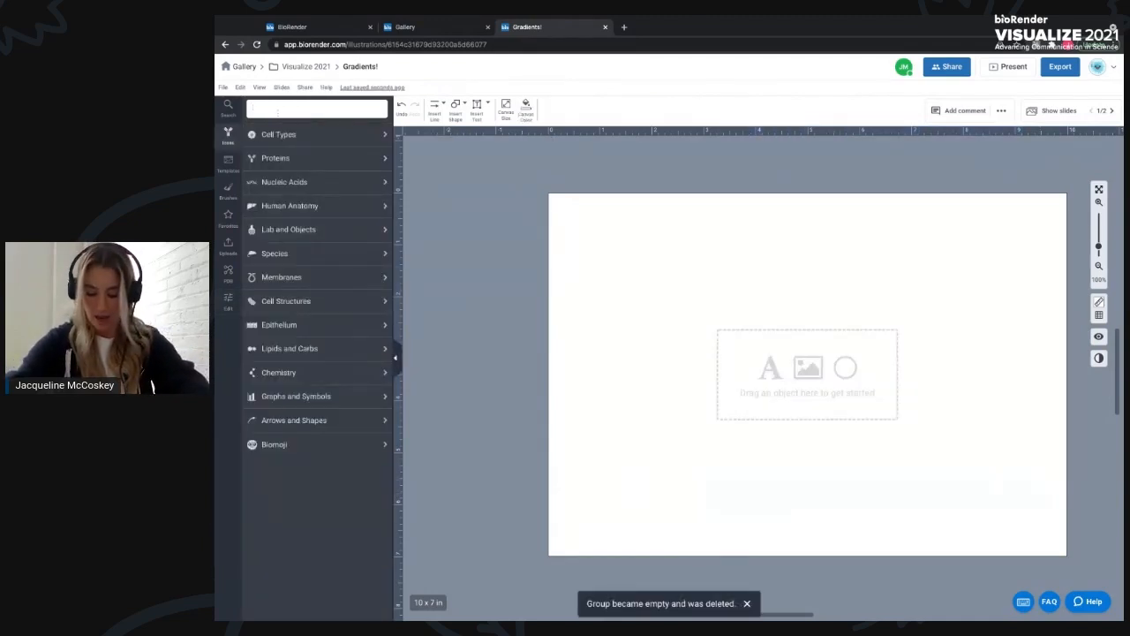
text(falcon)
mouse_move(256, 170)
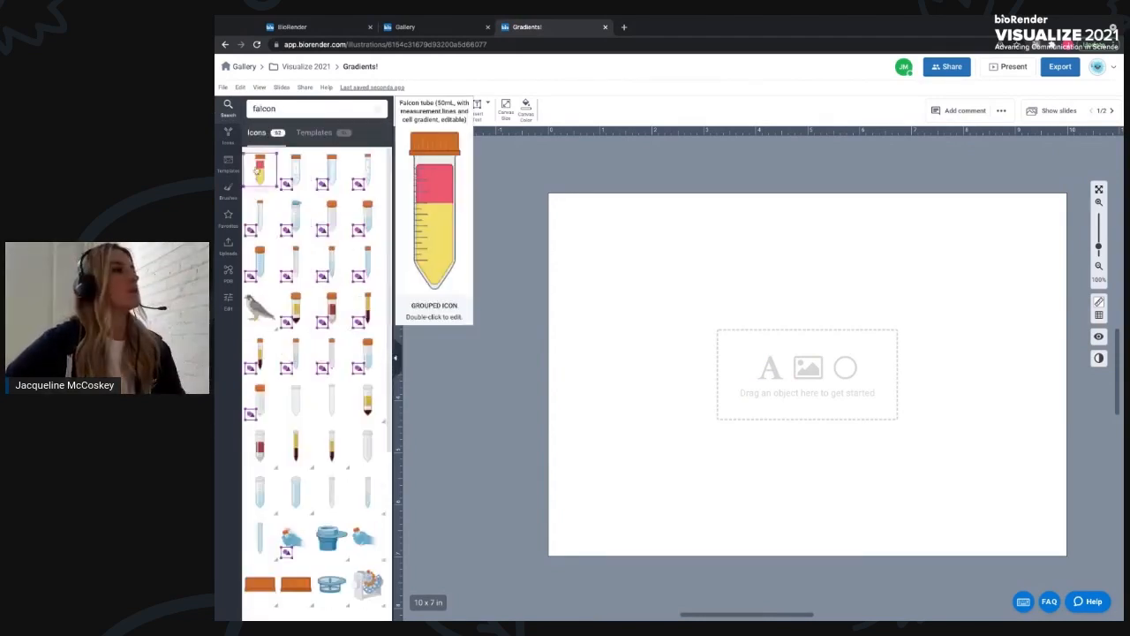
drag(256, 169, 960, 344)
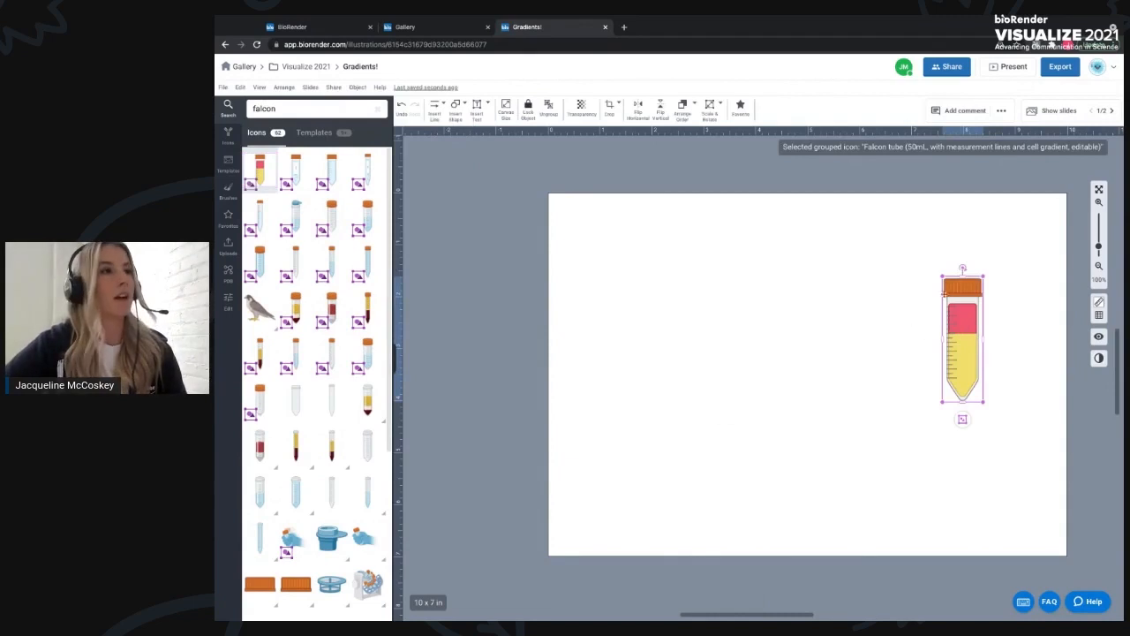
drag(983, 402, 996, 439)
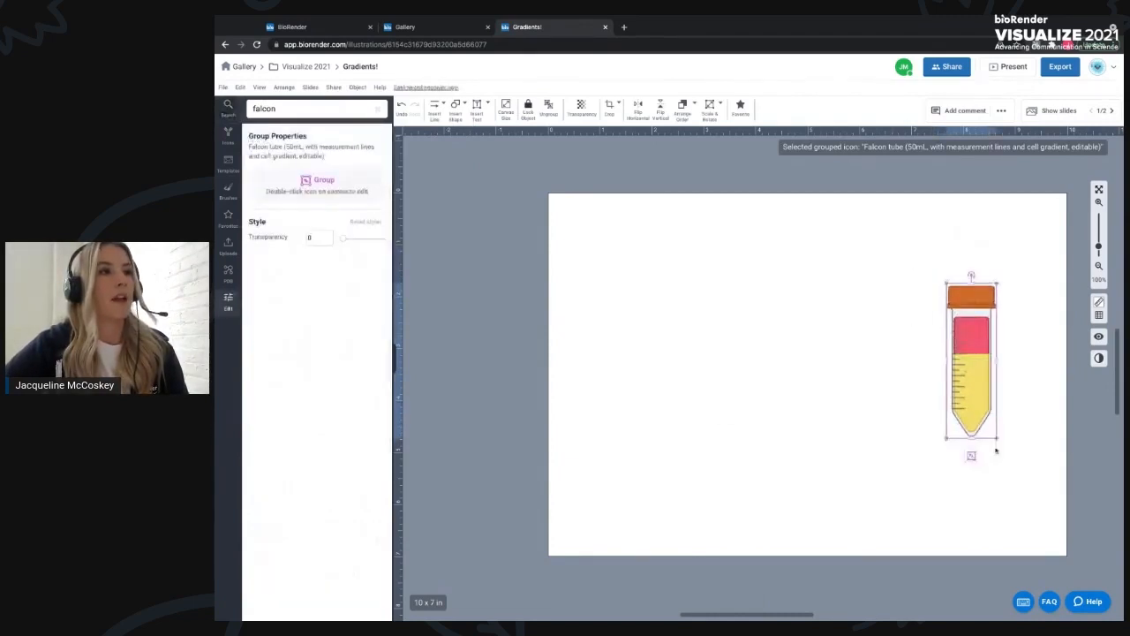
- Enter the Falcon tube group and delete its red layer
double_click(977, 332)
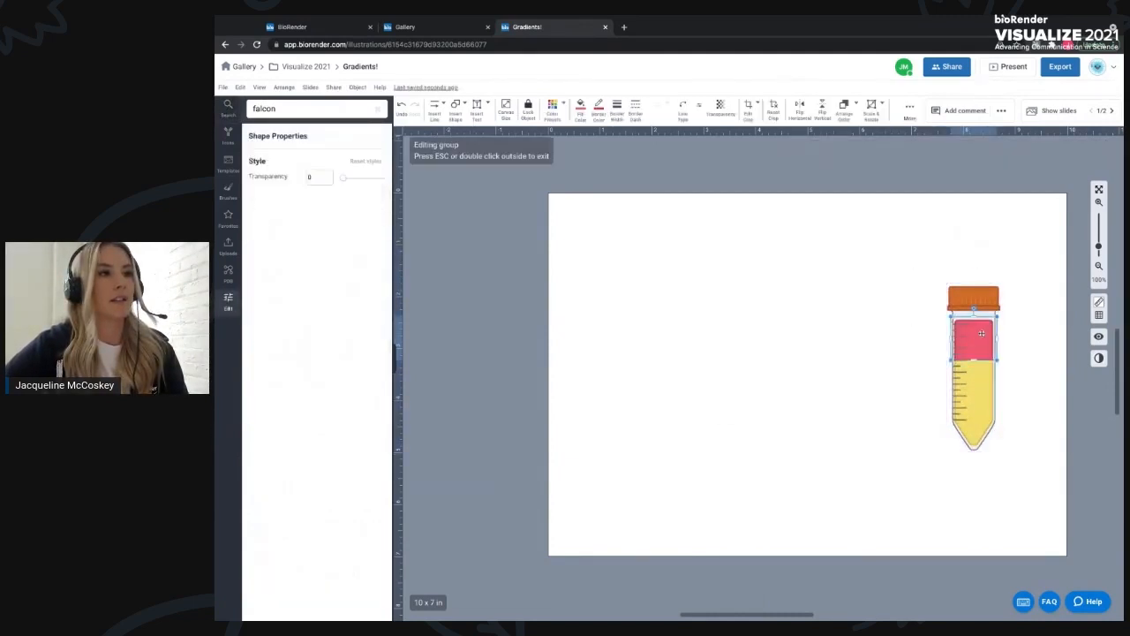
key(Delete)
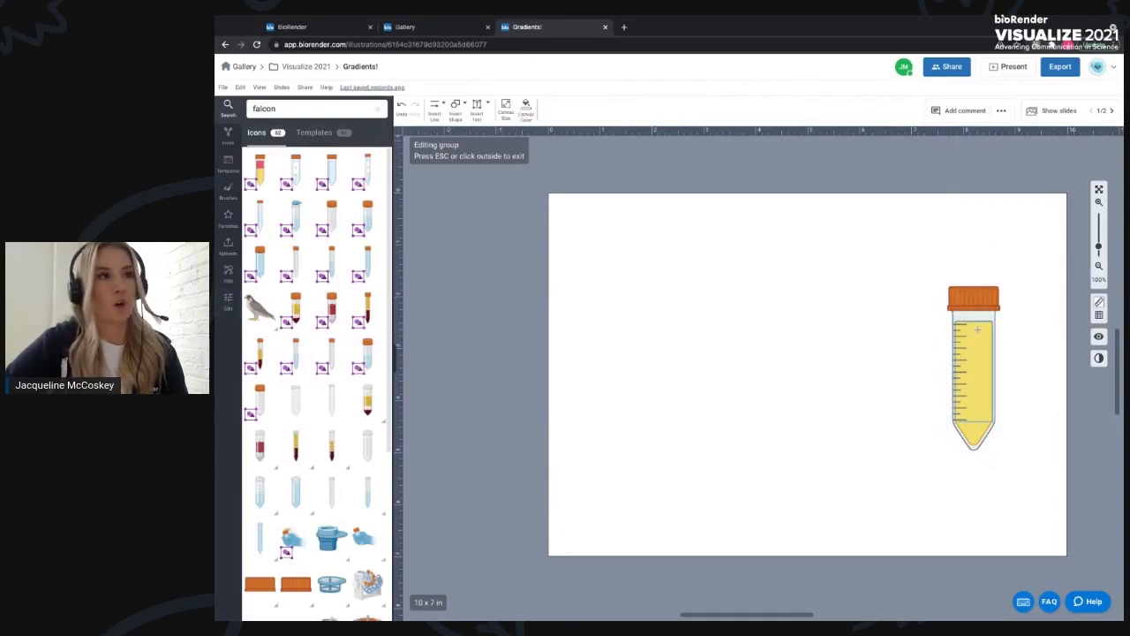
- Give the tube's yellow liquid a gradient fill fading to transparent at a 180° angle
click(977, 329)
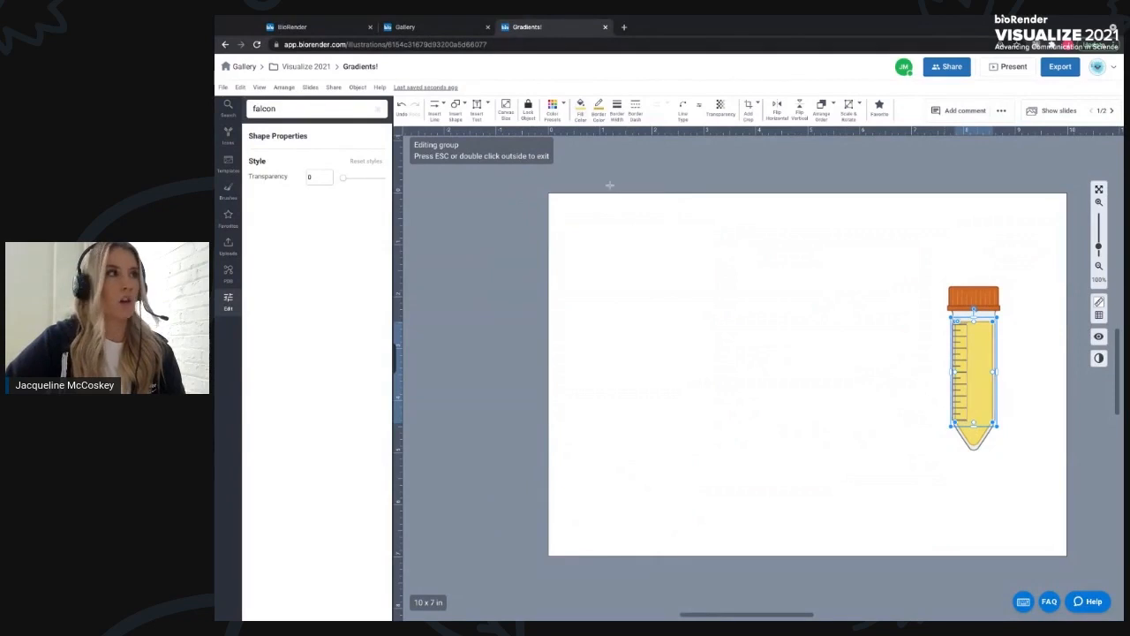
click(582, 106)
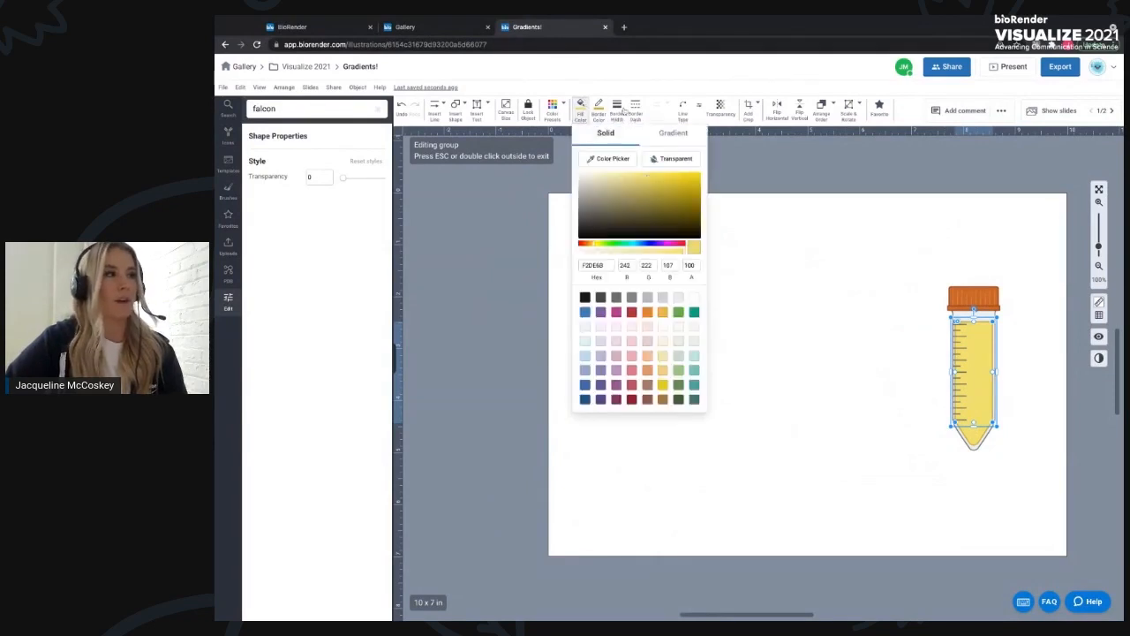
click(659, 133)
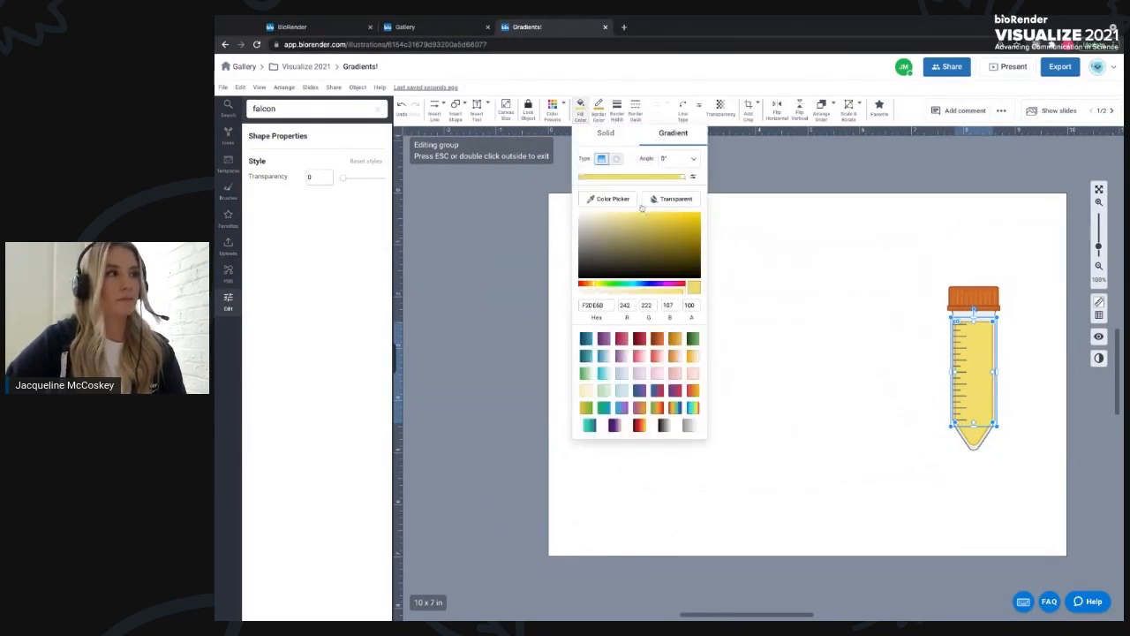
click(590, 290)
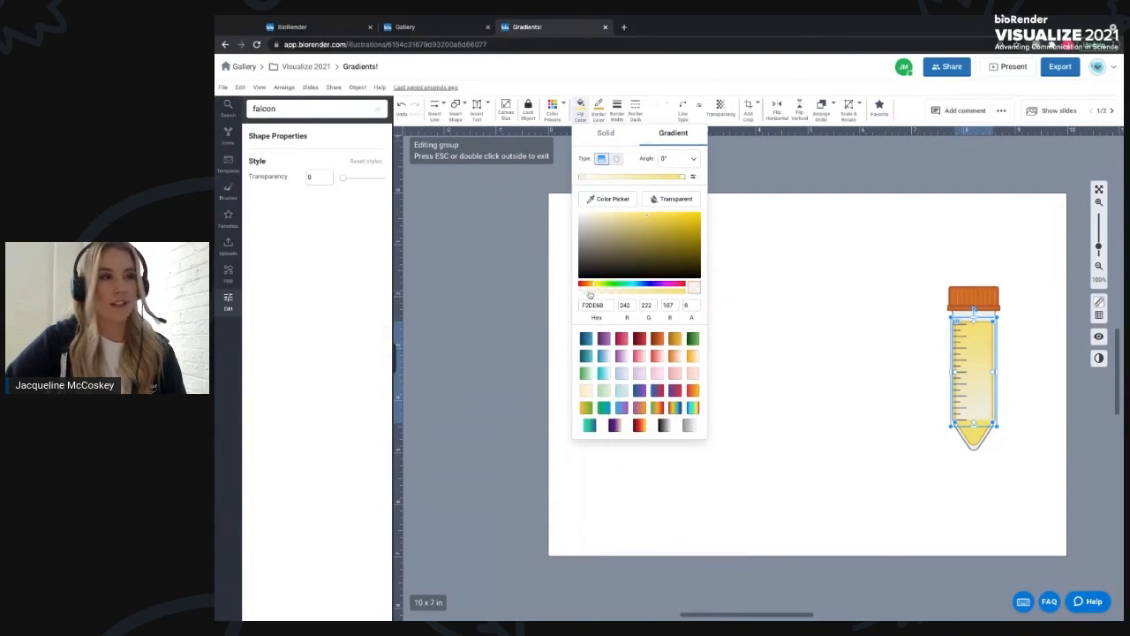
click(685, 159)
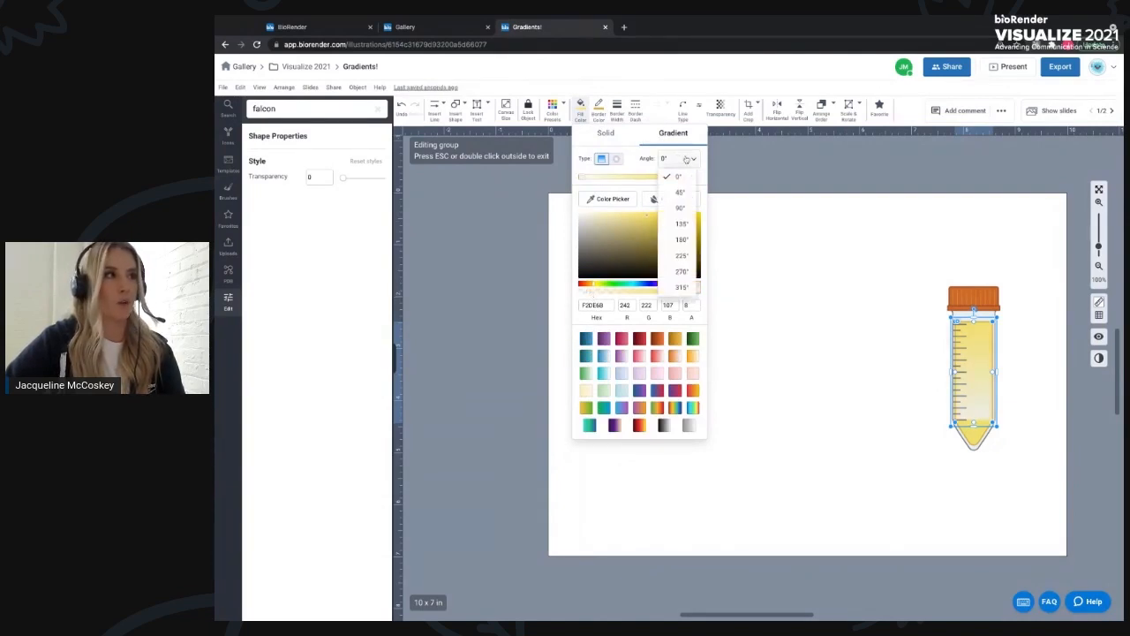
click(676, 241)
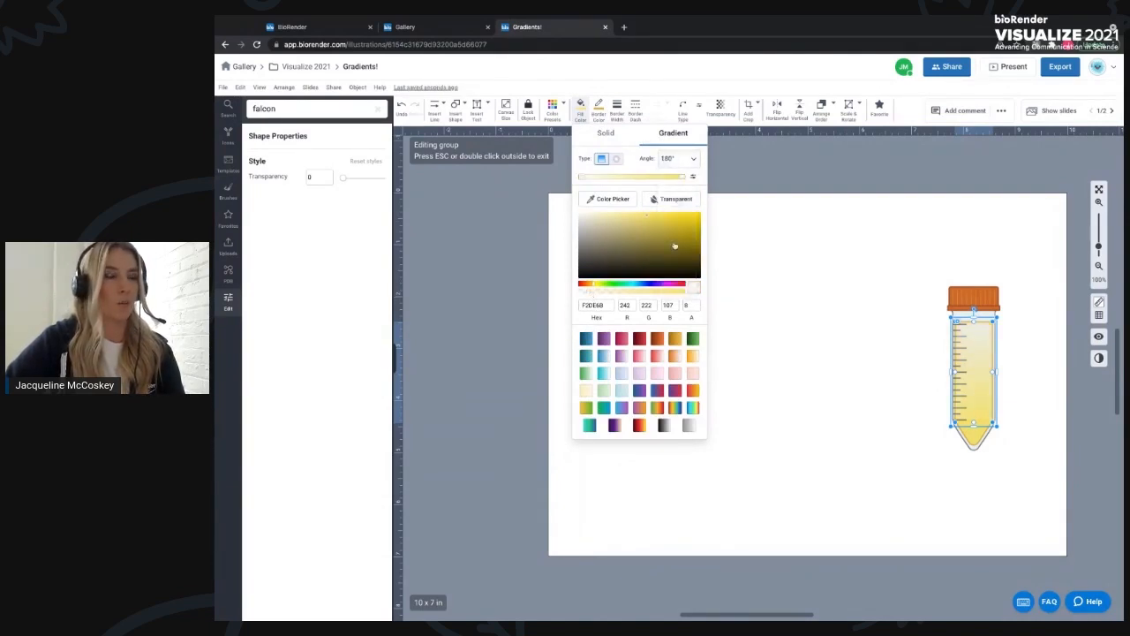
click(853, 264)
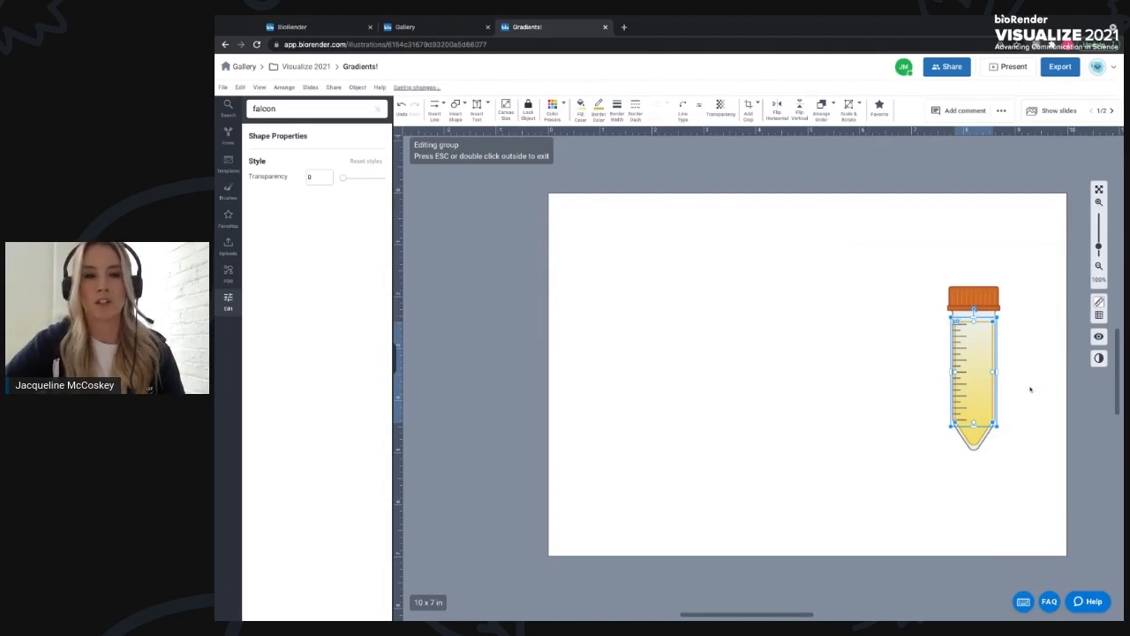
- Open slide 2 and lock the well plate icon
click(1045, 111)
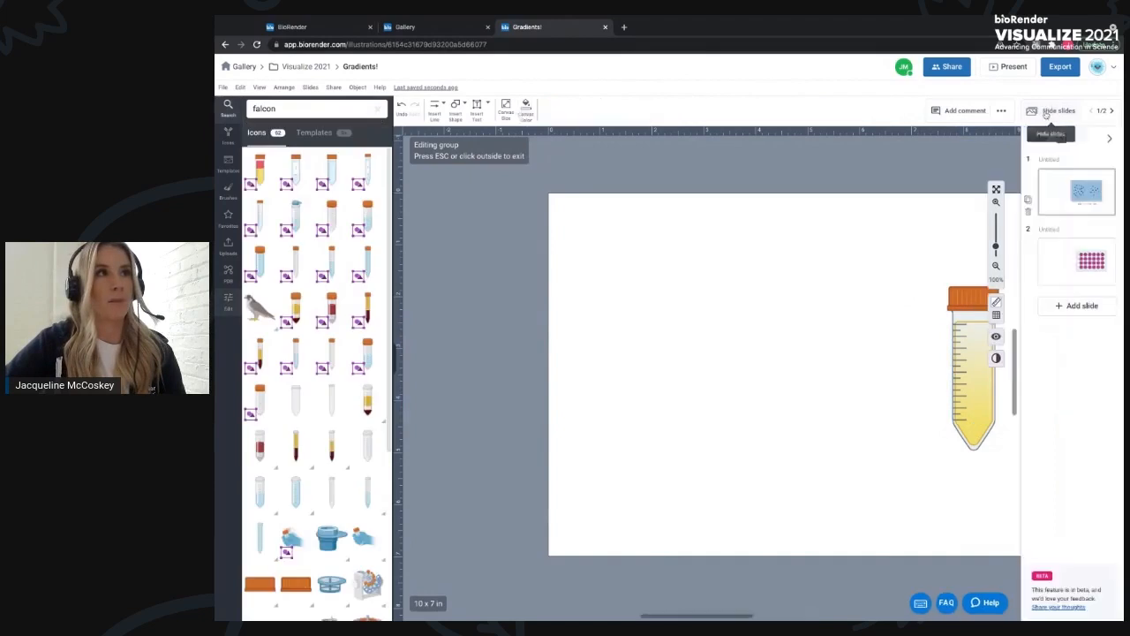
click(1072, 273)
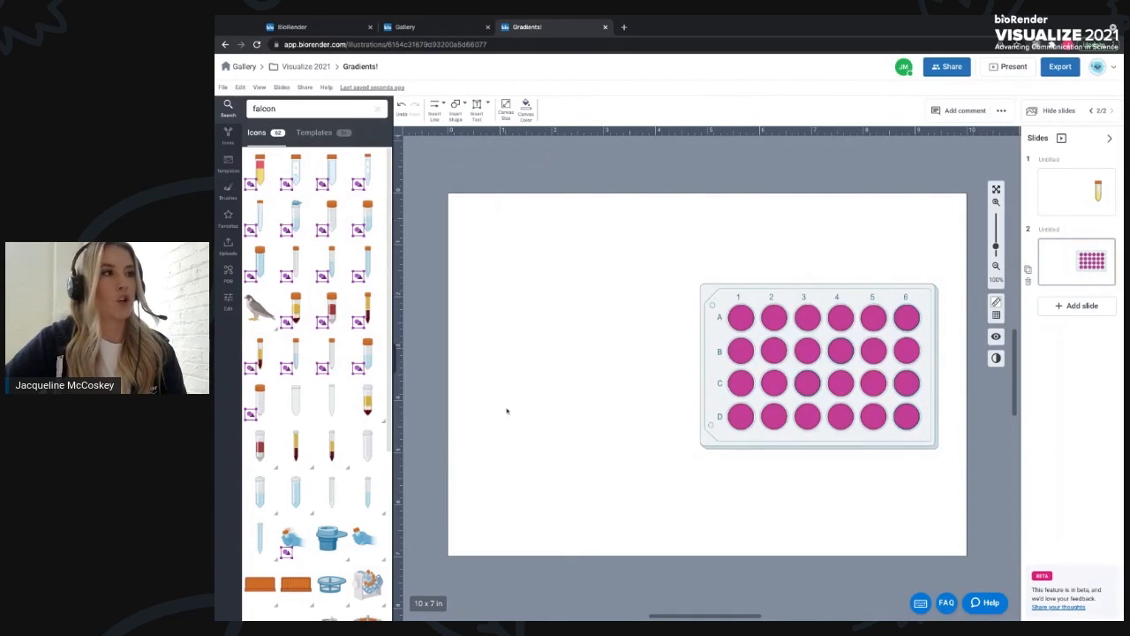
click(733, 313)
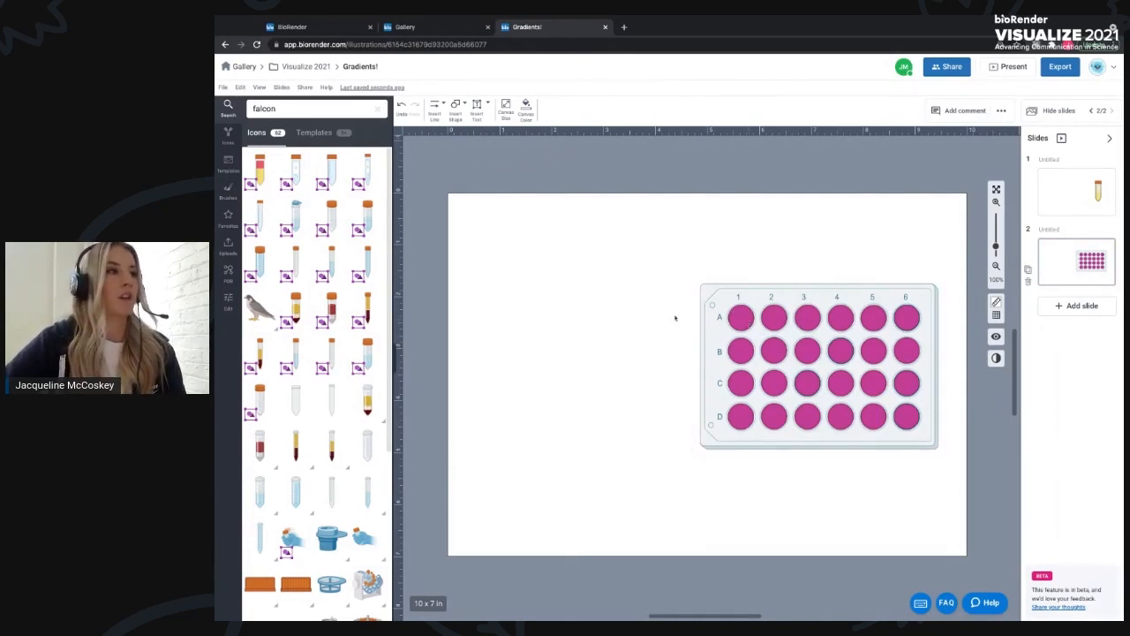
mouse_move(727, 304)
mouse_down()
mouse_move(796, 344)
mouse_move(726, 306)
mouse_up()
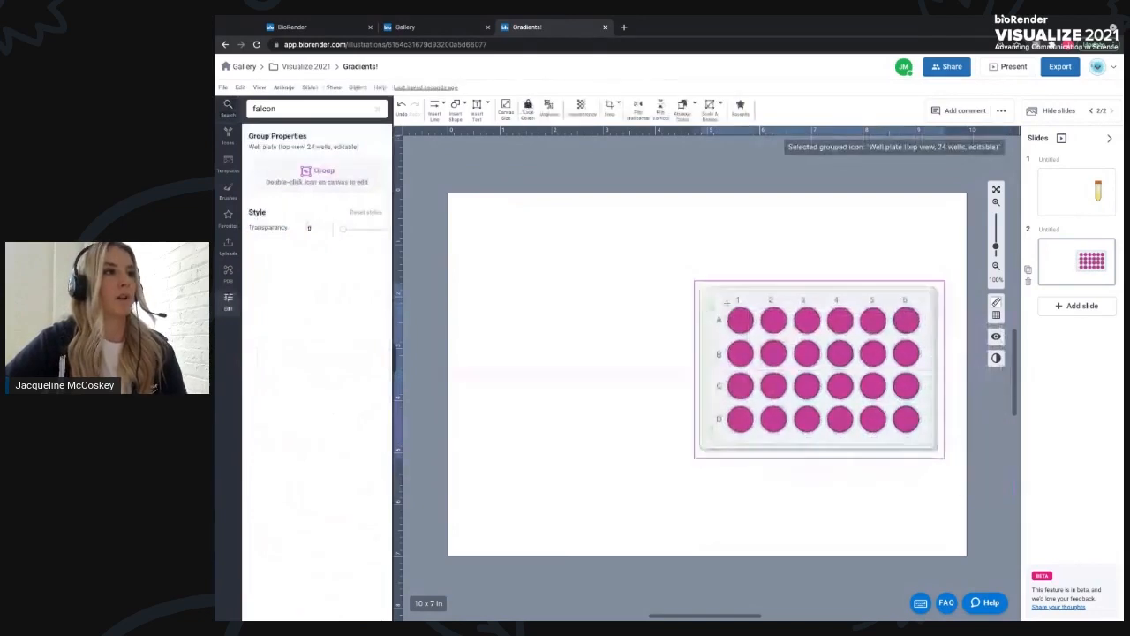
right_click(721, 304)
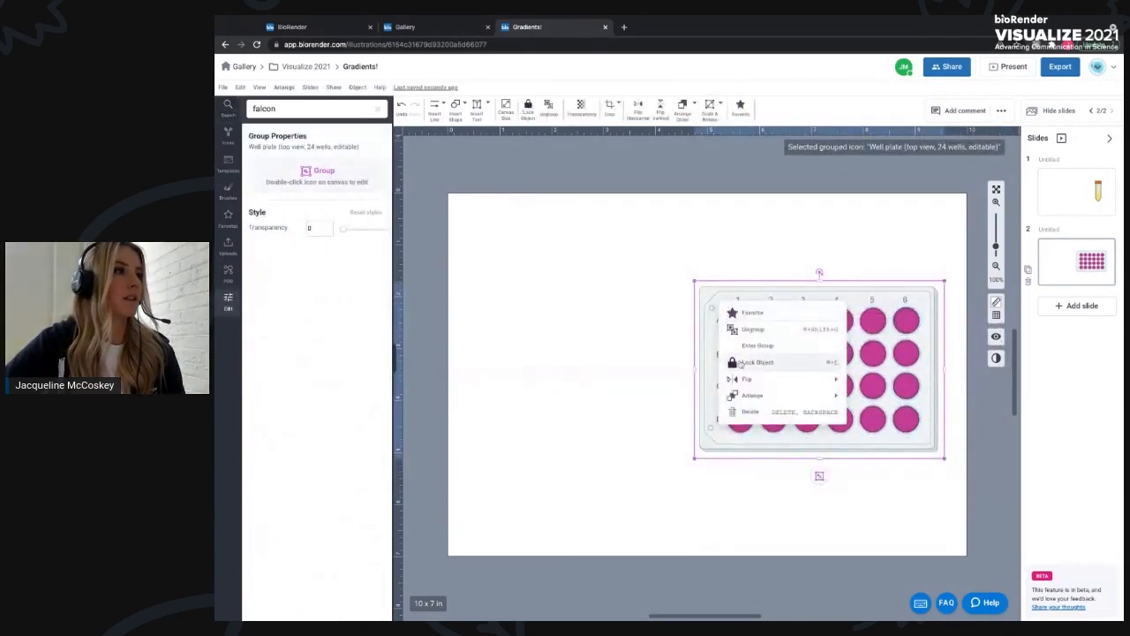
click(754, 362)
- Try dragging the locked well plate, then unlock it
click(646, 302)
drag(713, 298, 922, 443)
click(913, 426)
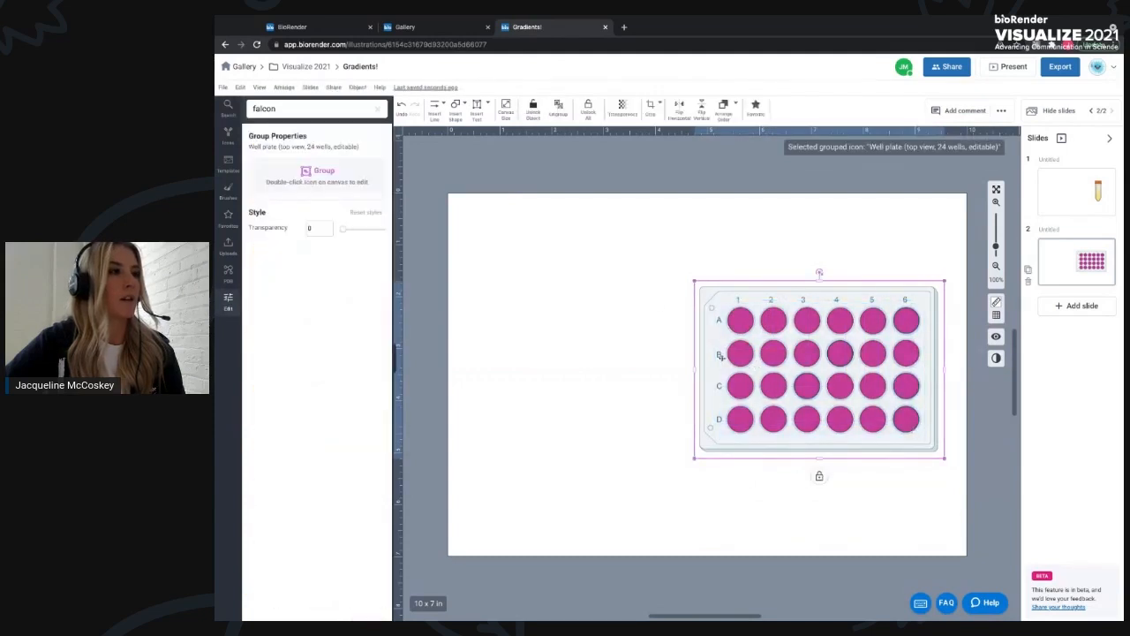
right_click(717, 300)
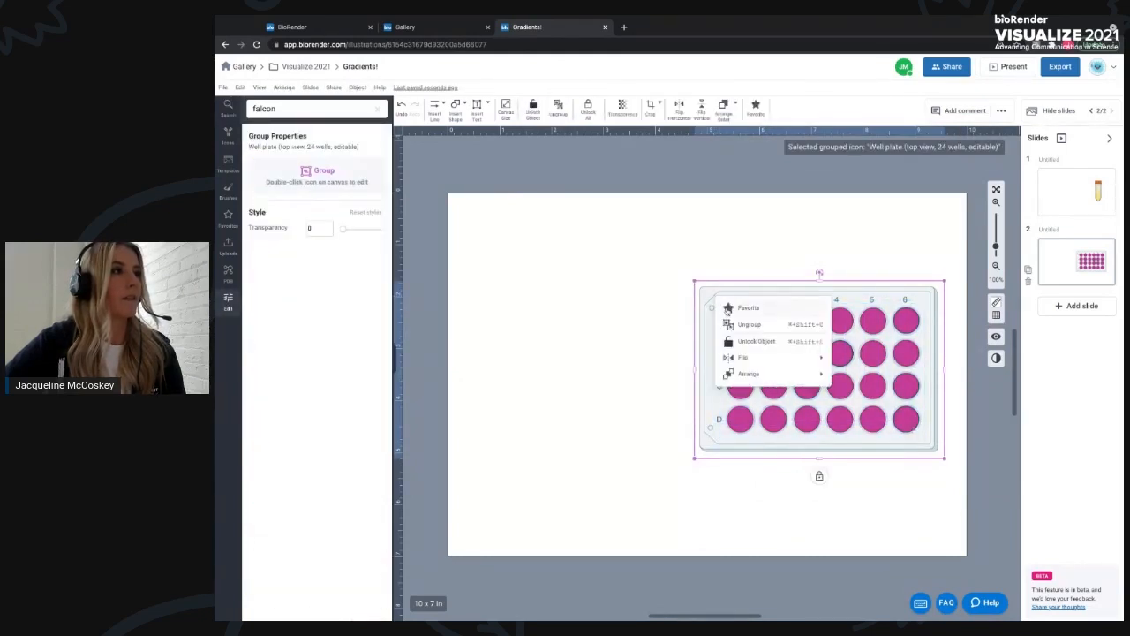
click(659, 345)
drag(724, 305, 900, 413)
click(899, 413)
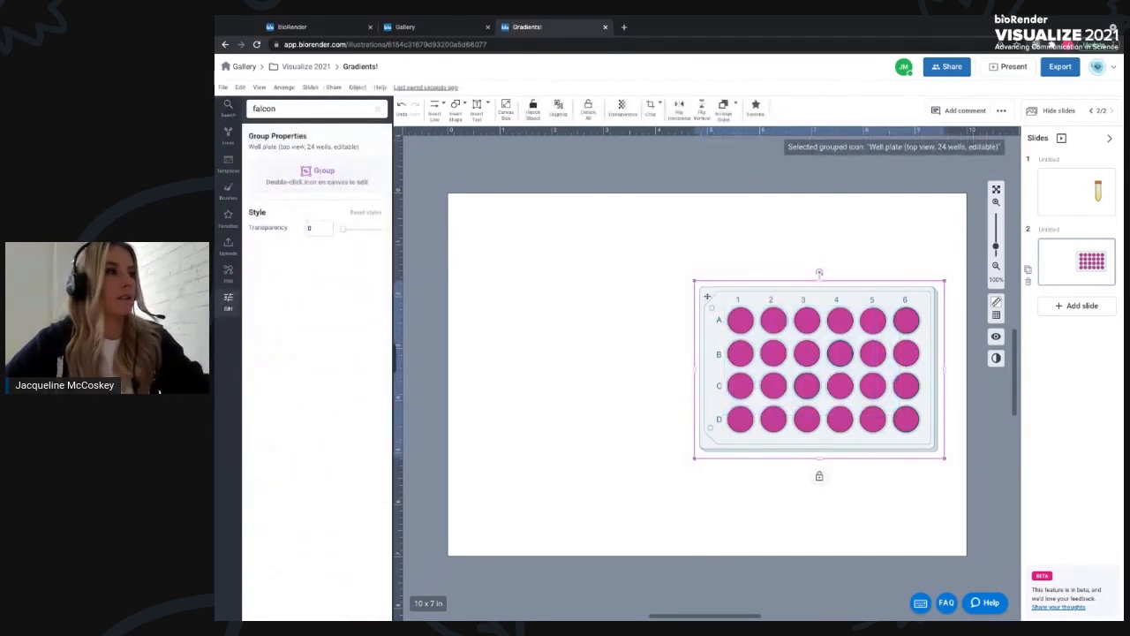
right_click(706, 298)
click(741, 341)
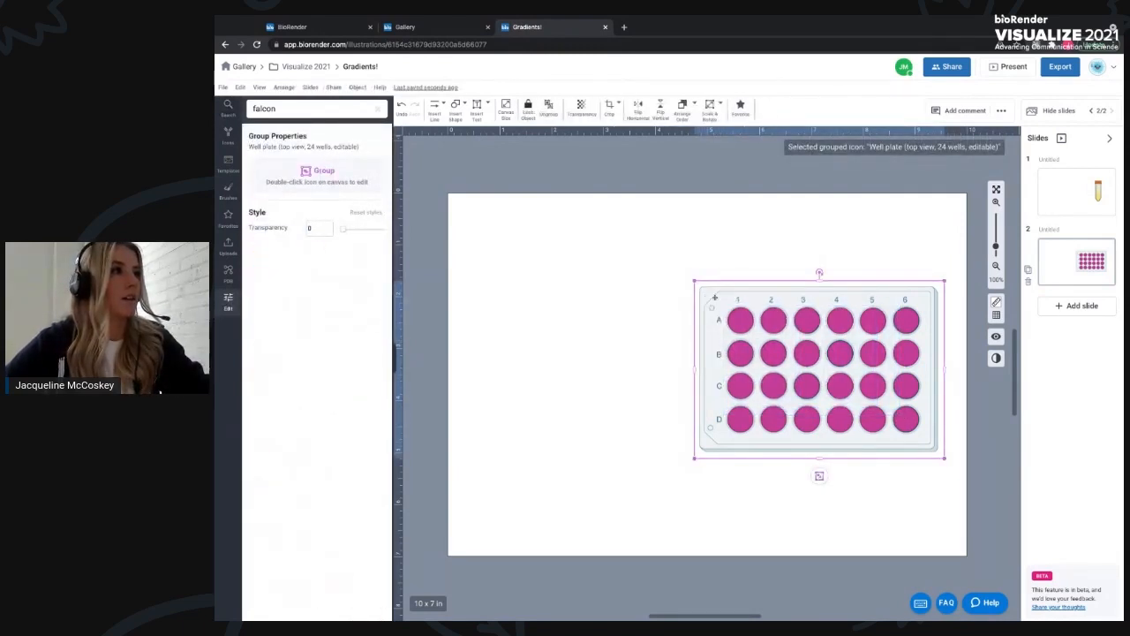
- Enter the well plate group and select all of its identical well icons
double_click(712, 299)
right_click(712, 298)
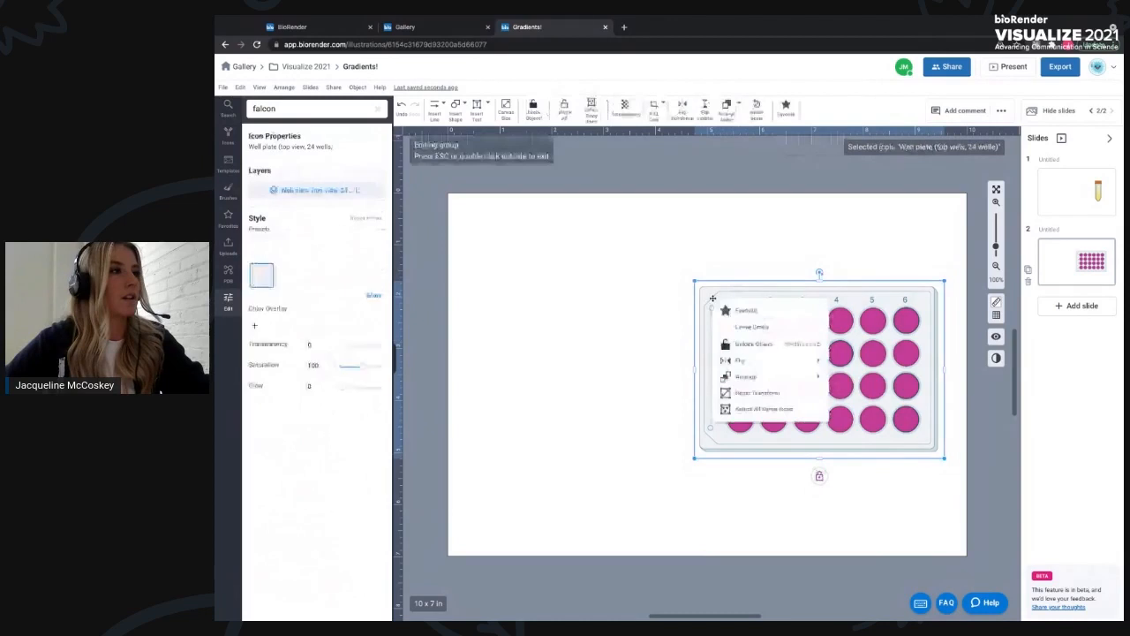
click(647, 282)
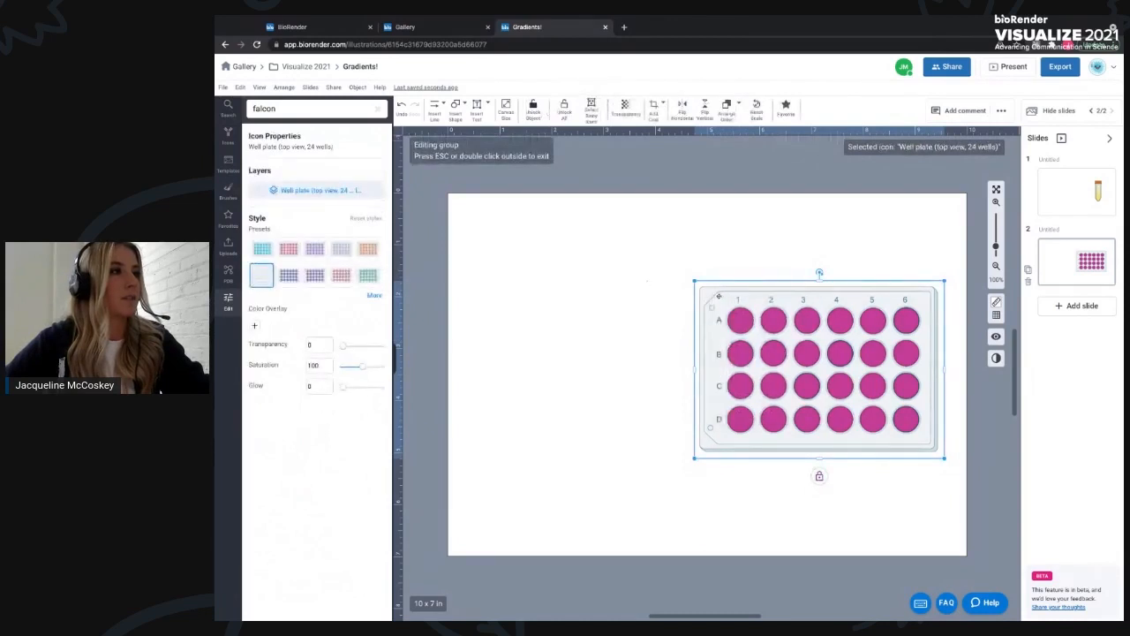
right_click(717, 312)
click(751, 415)
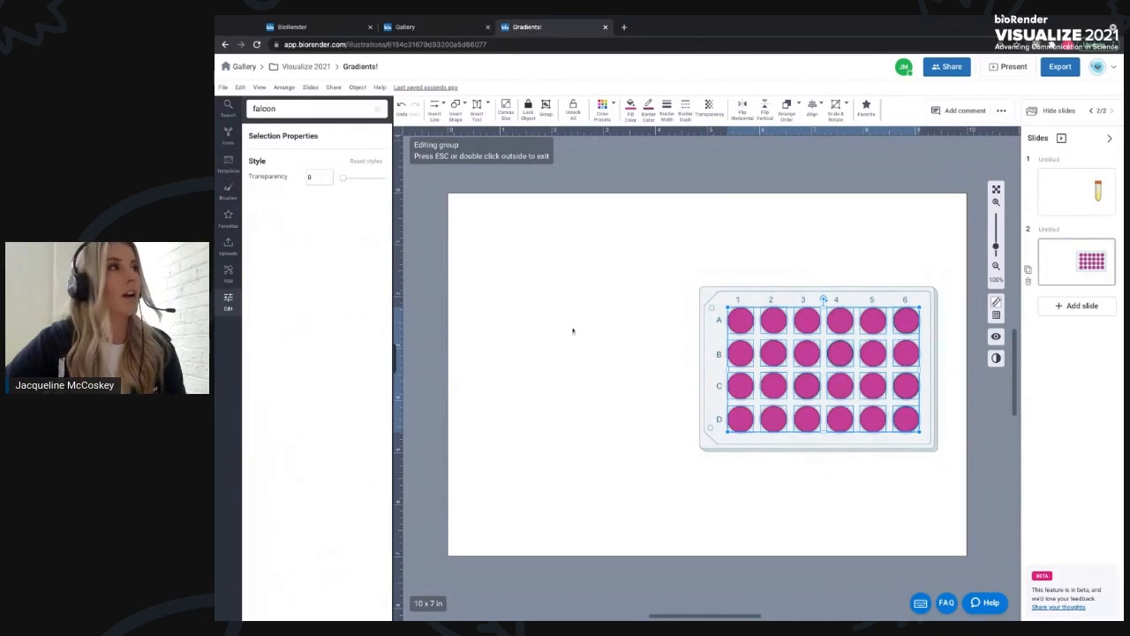
- Give the selected wells a radial gradient fill that fades to transparent, then leave the group editing
click(630, 105)
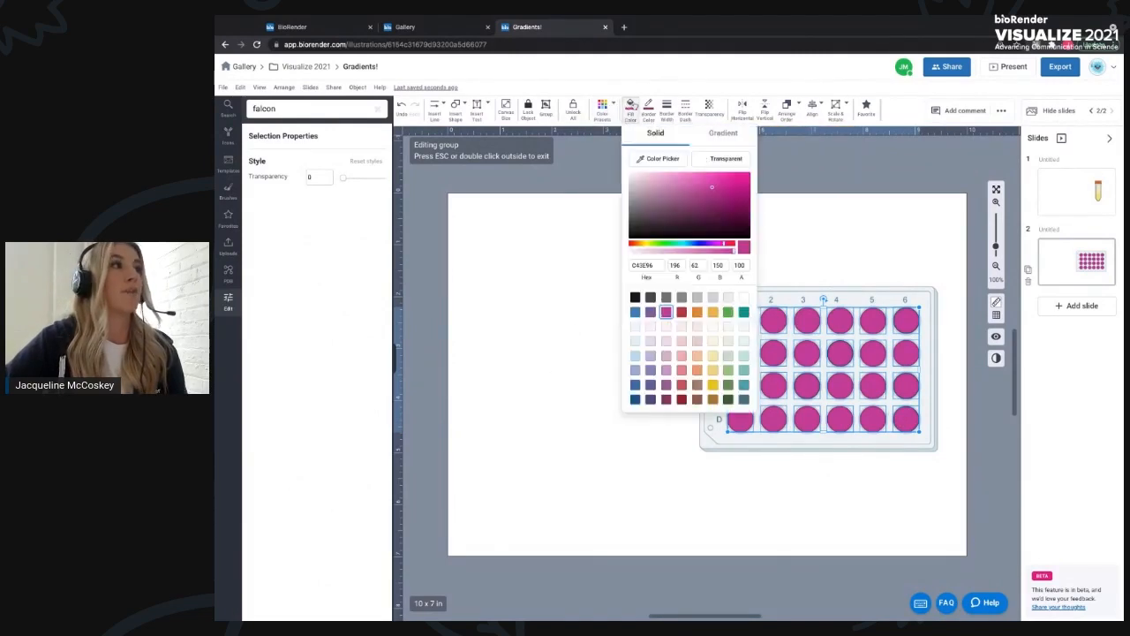
click(716, 137)
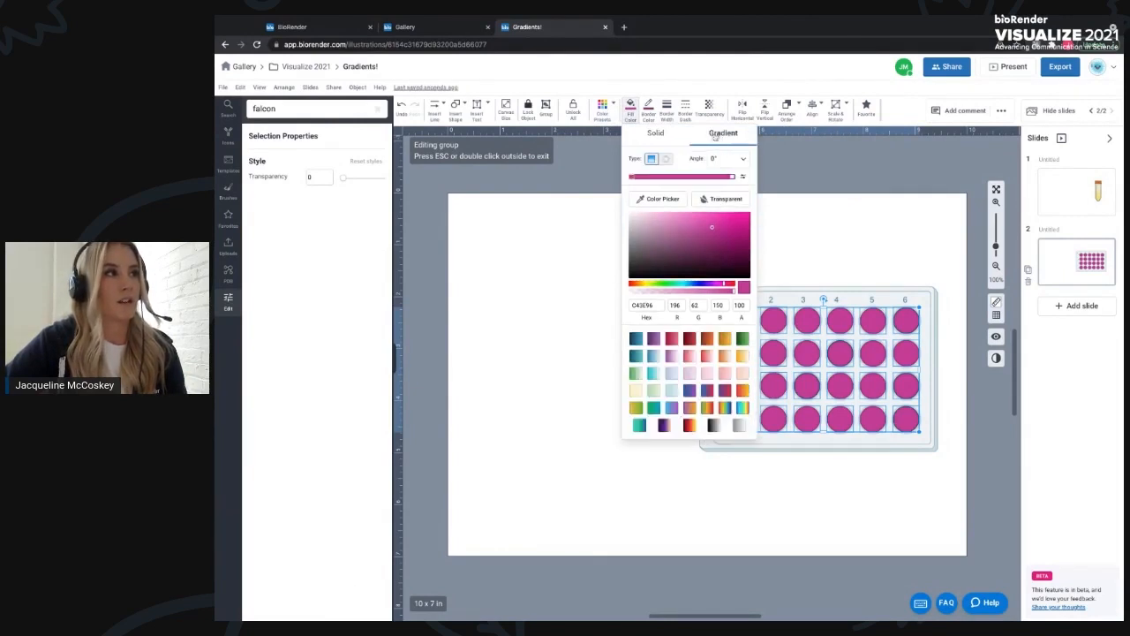
click(640, 292)
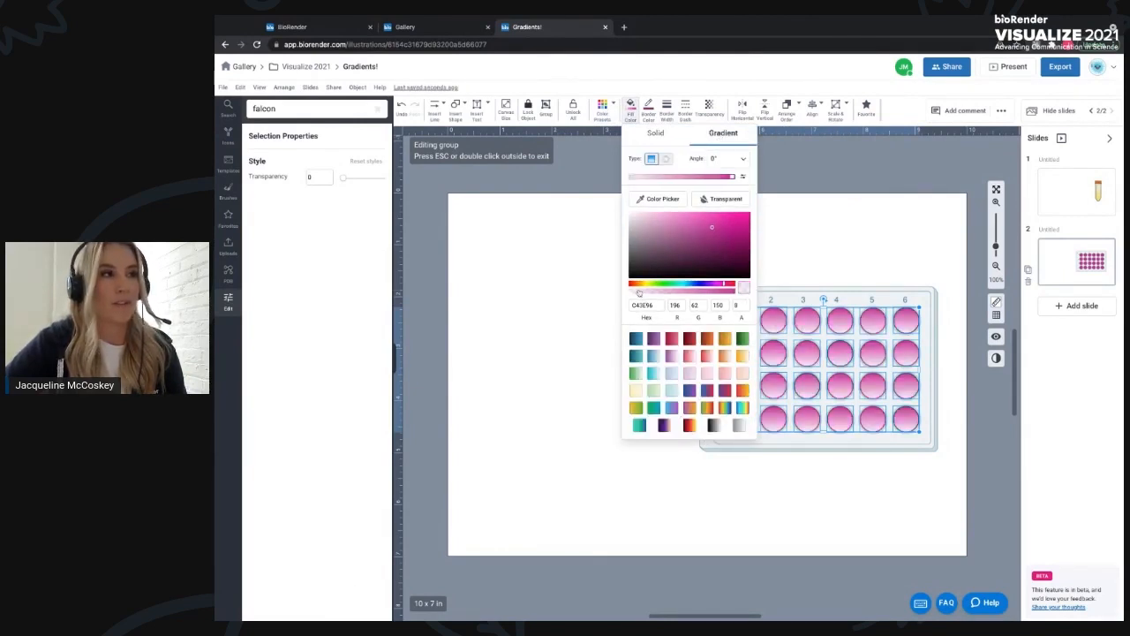
click(665, 159)
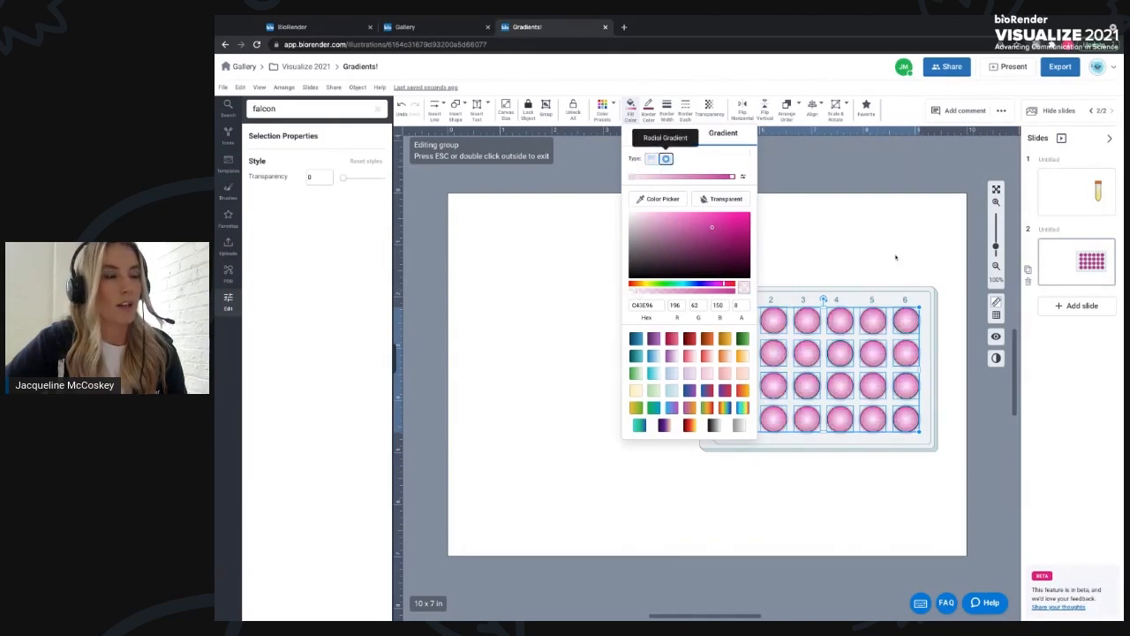
click(877, 256)
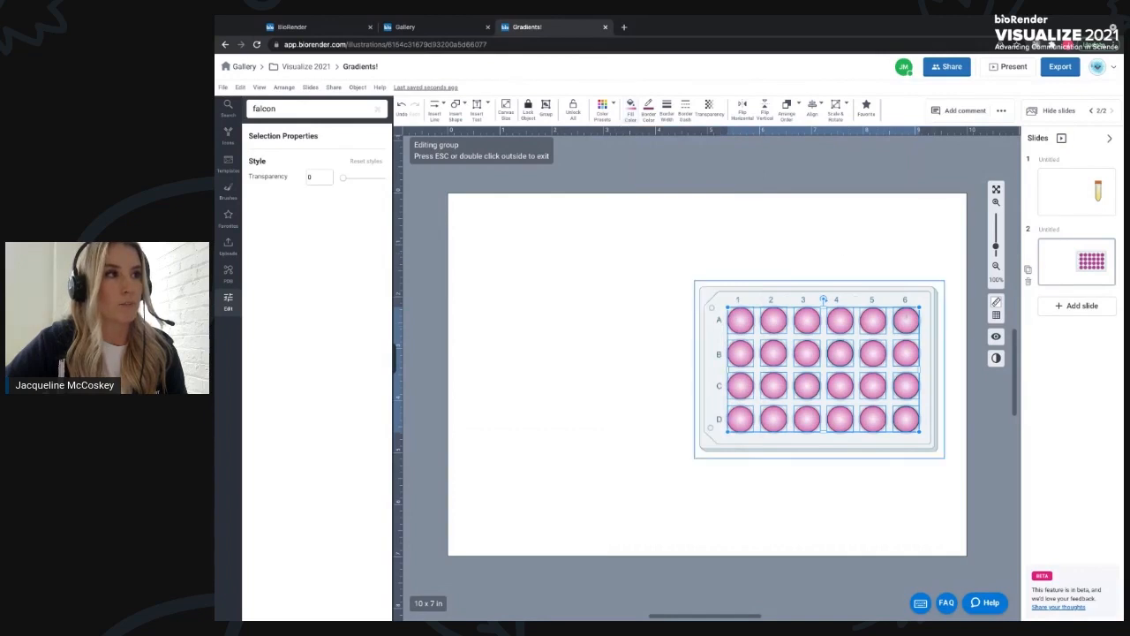
click(847, 235)
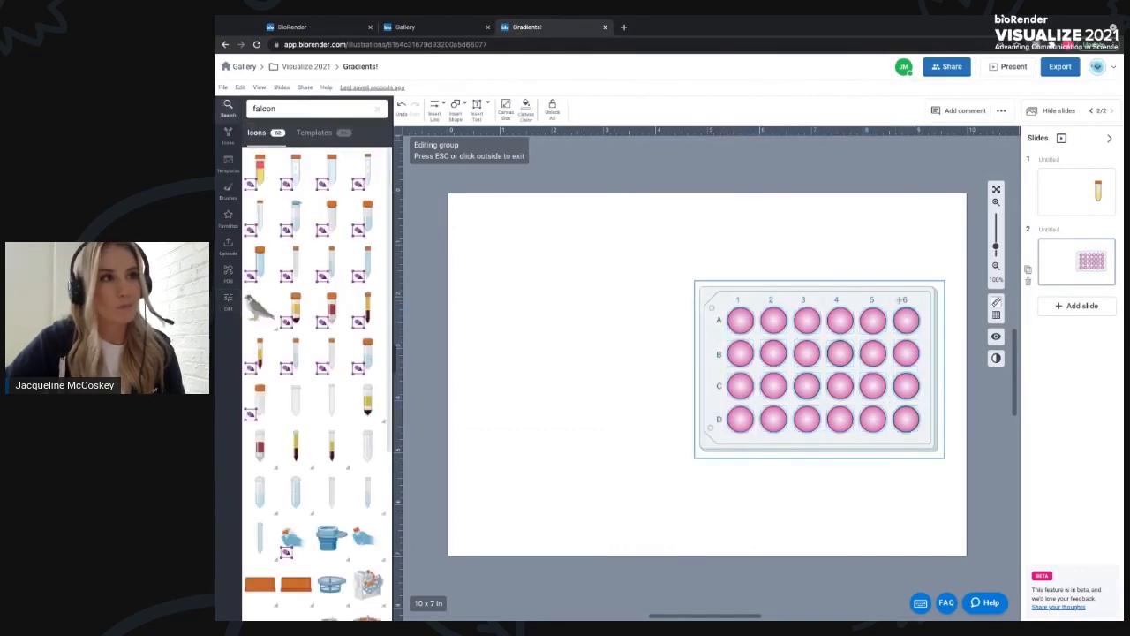
click(592, 375)
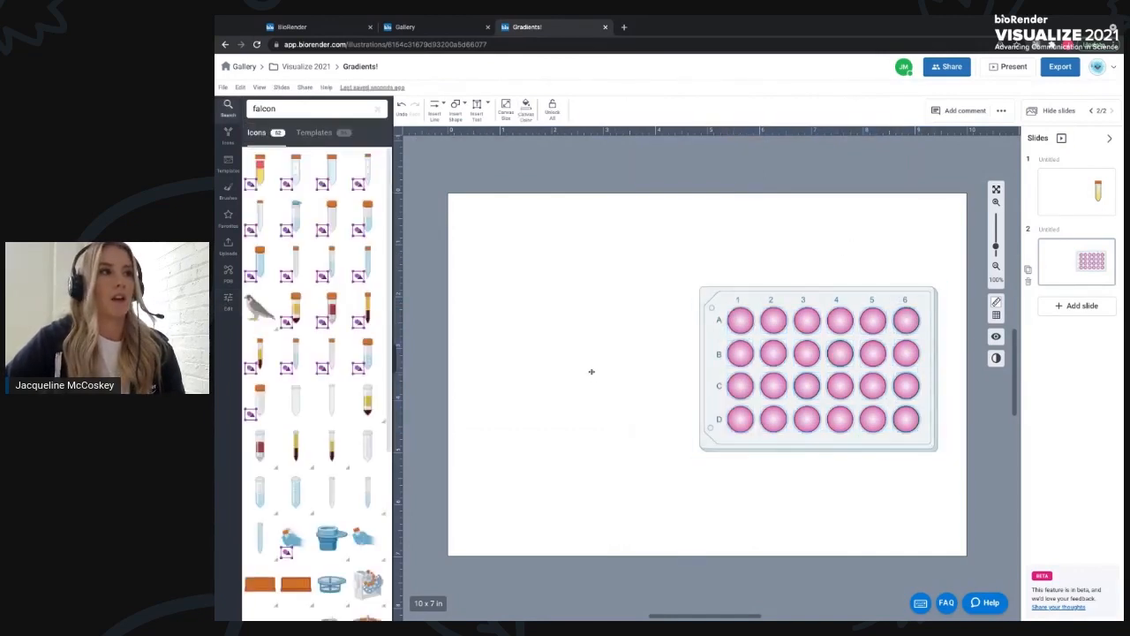